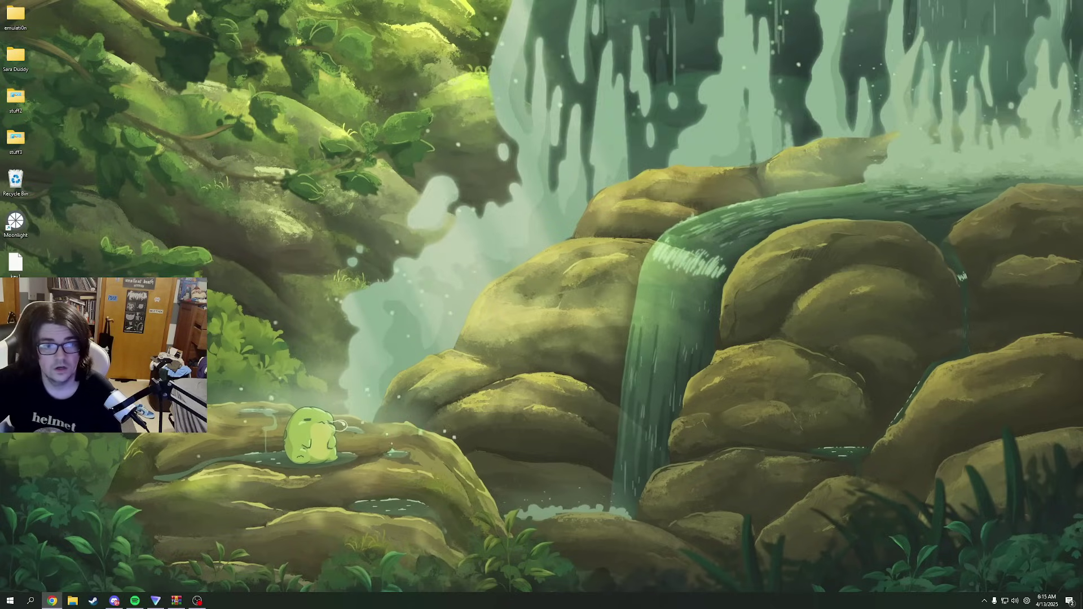
# Step: Bring up the RPCS3 download page, look over the latest builds for each platform, and hide the browser
pyautogui.click(52, 600)
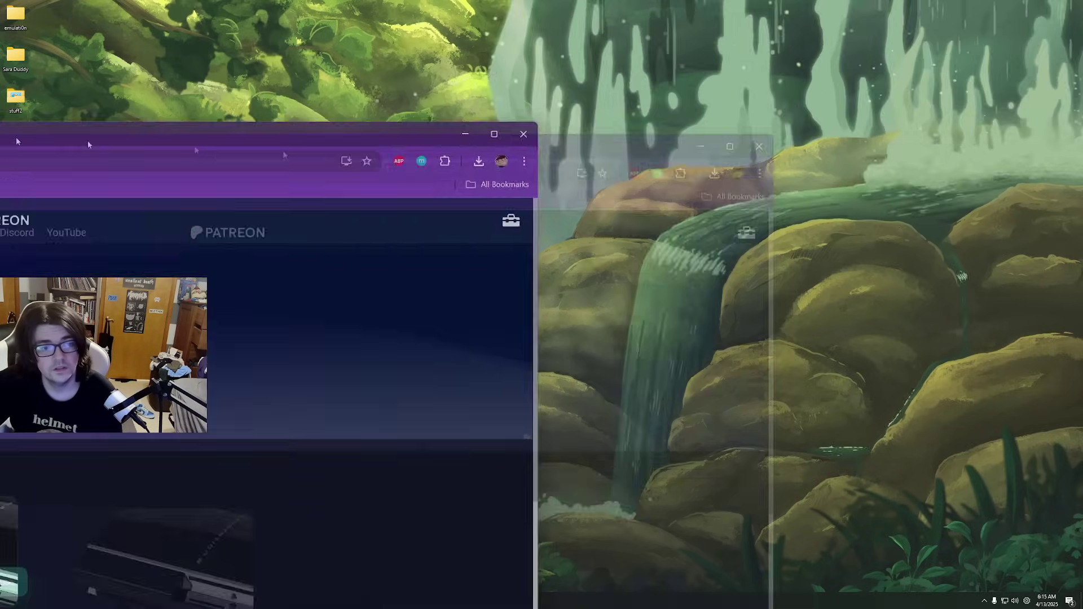
pyautogui.moveTo(916, 70); pyautogui.dragTo(355, 15)
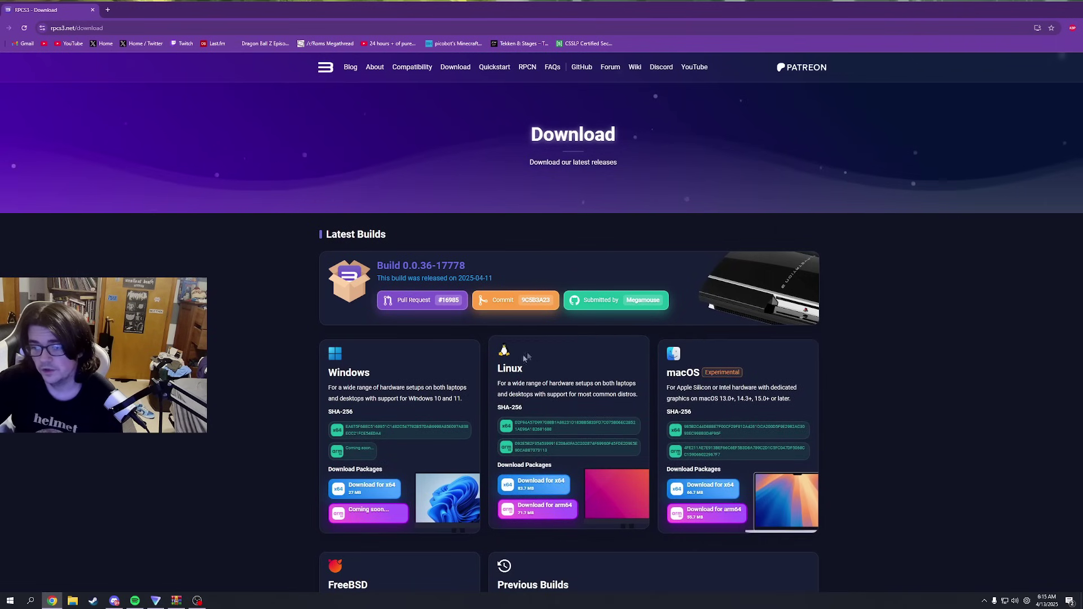
pyautogui.scroll(-2, 316, 374)
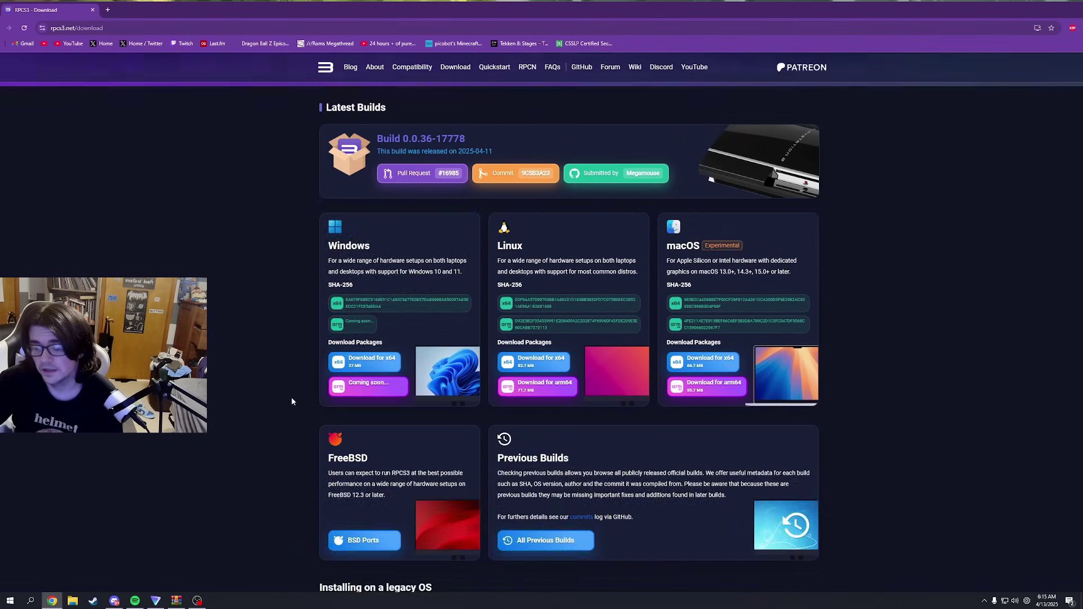
pyautogui.scroll(2, 288, 375)
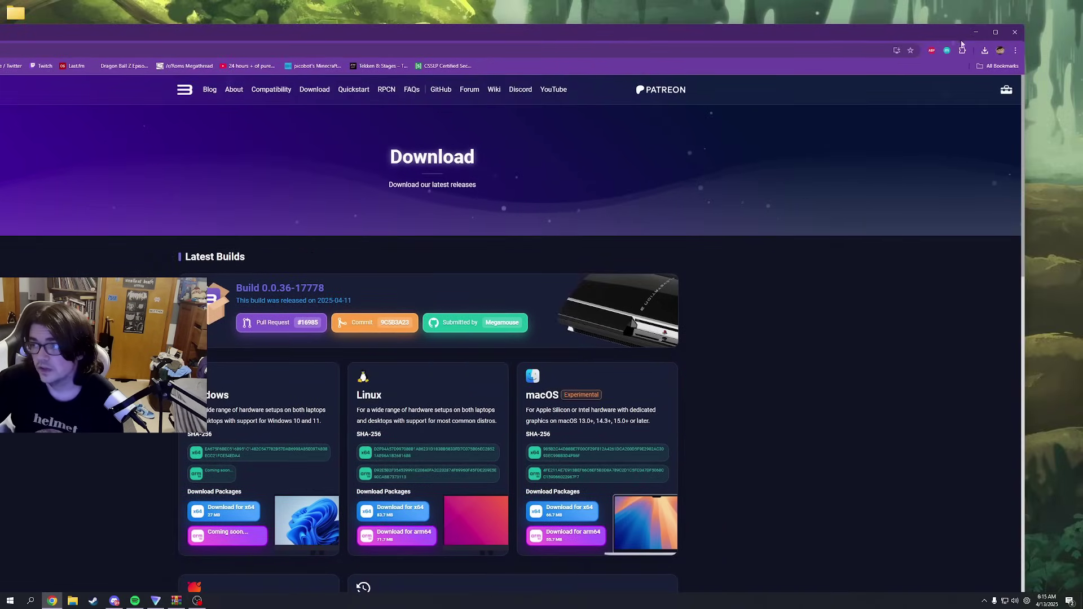
pyautogui.click(963, 11)
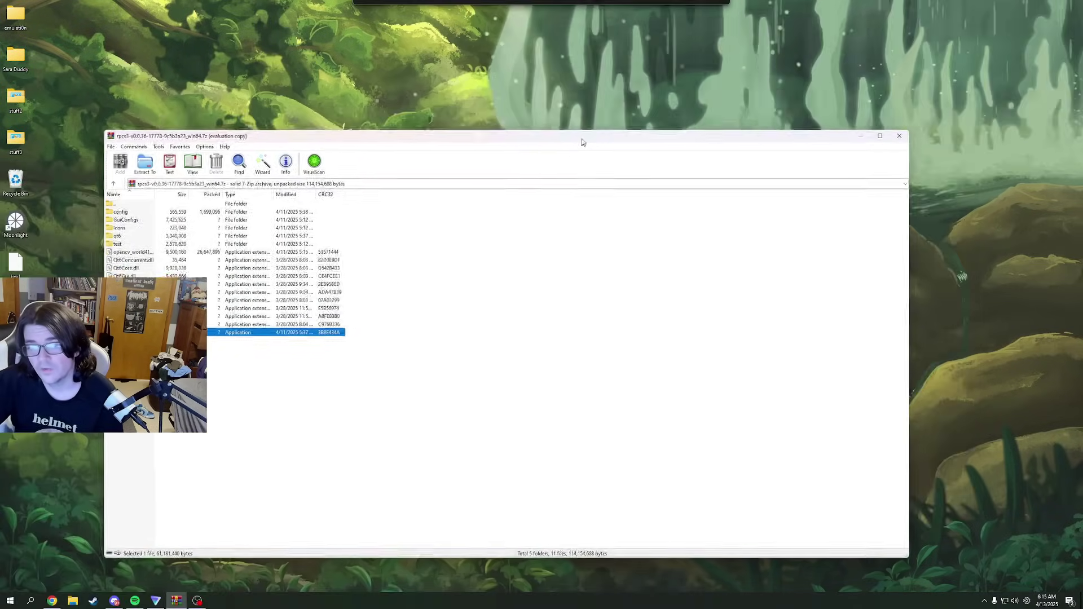
# Step: Create a new folder named rpcs3 on the desktop
pyautogui.rightClick(175, 65)
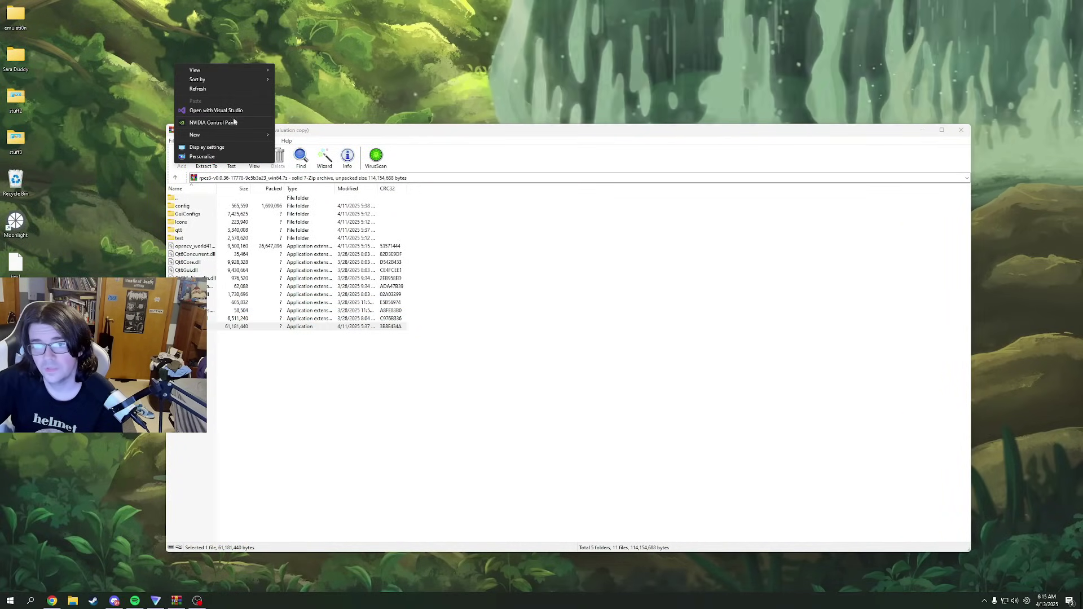
pyautogui.moveTo(227, 139)
pyautogui.click(299, 136)
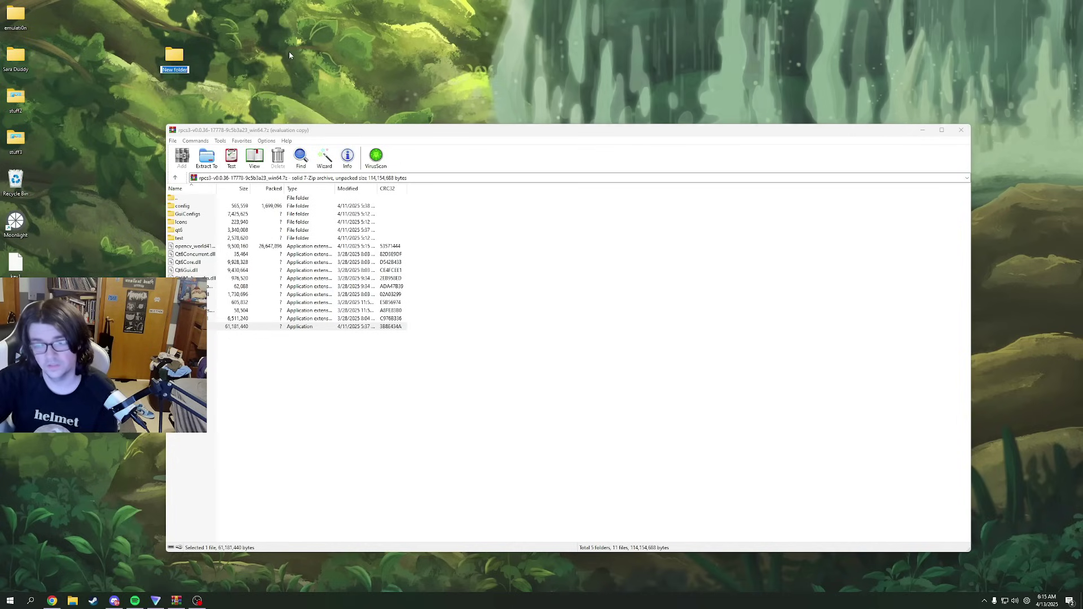
pyautogui.write('rpcs3')
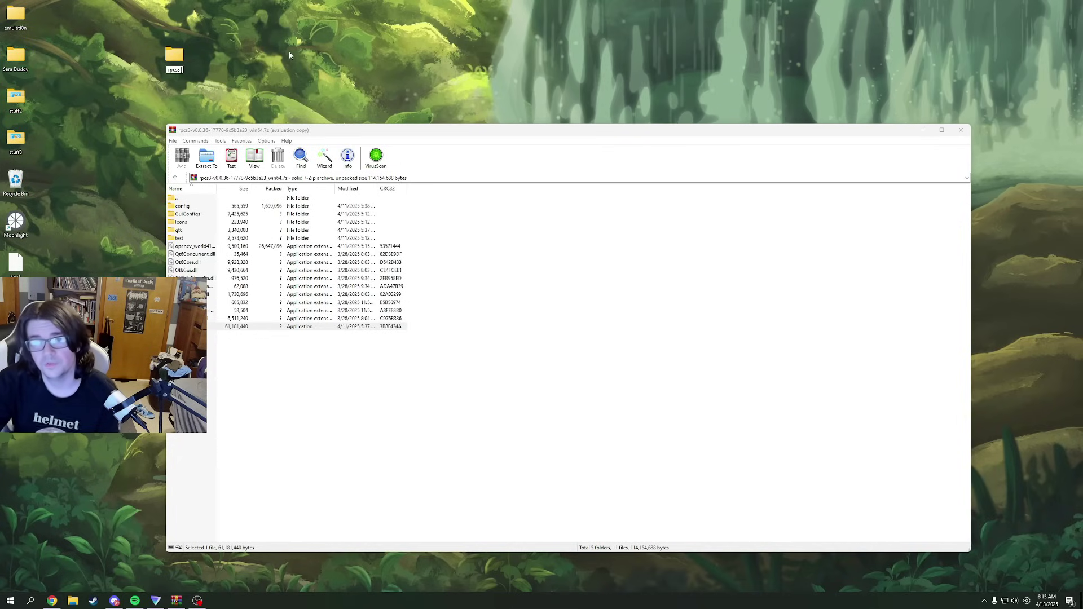
pyautogui.press('Return')
# Step: Extract the downloaded rpcs3-v0.0.36-17778 win64 archive from Downloads into the desktop rpcs3 folder and close WinRAR
pyautogui.doubleClick(207, 199)
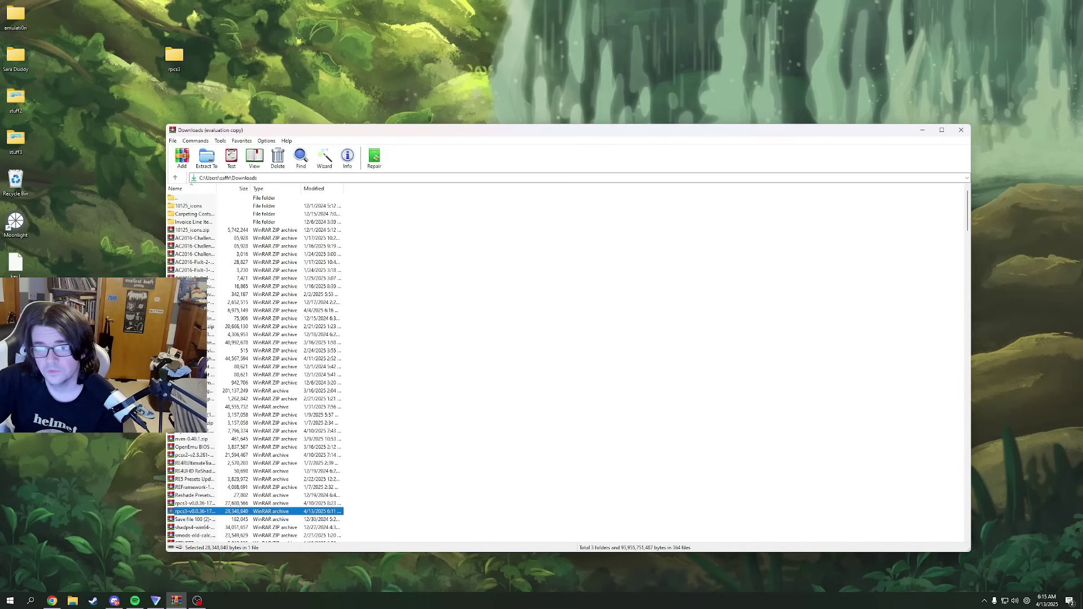
pyautogui.rightClick(192, 511)
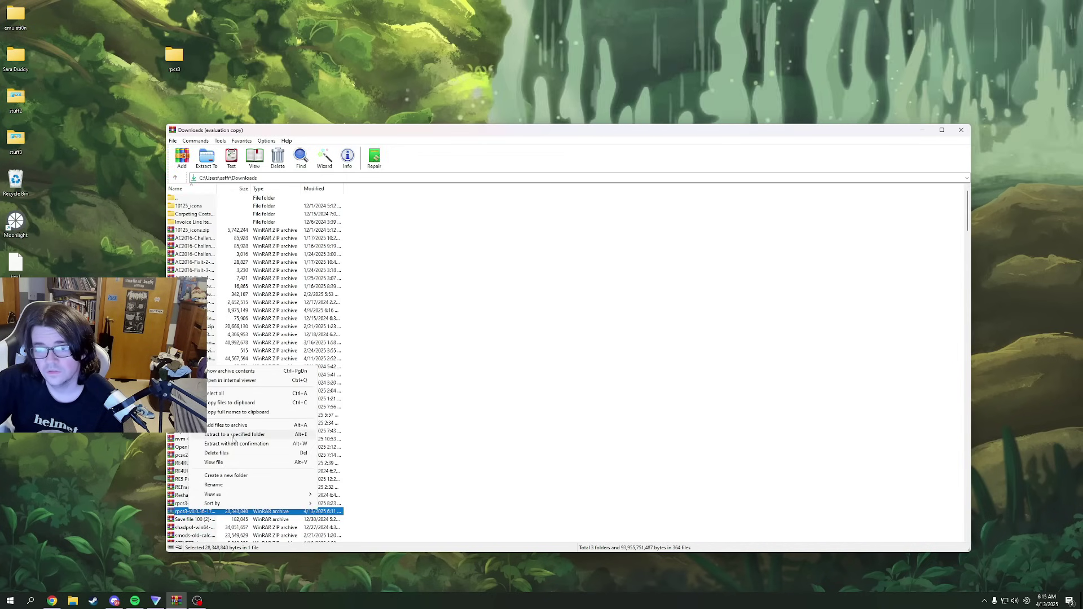
pyautogui.click(233, 436)
pyautogui.scroll(-2, 629, 397)
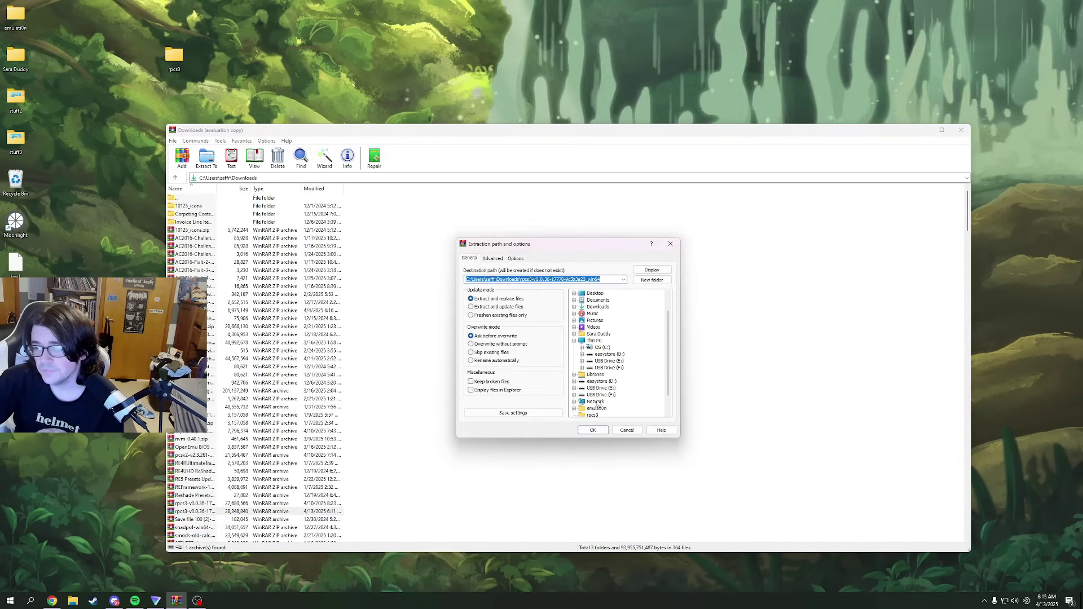
pyautogui.click(593, 430)
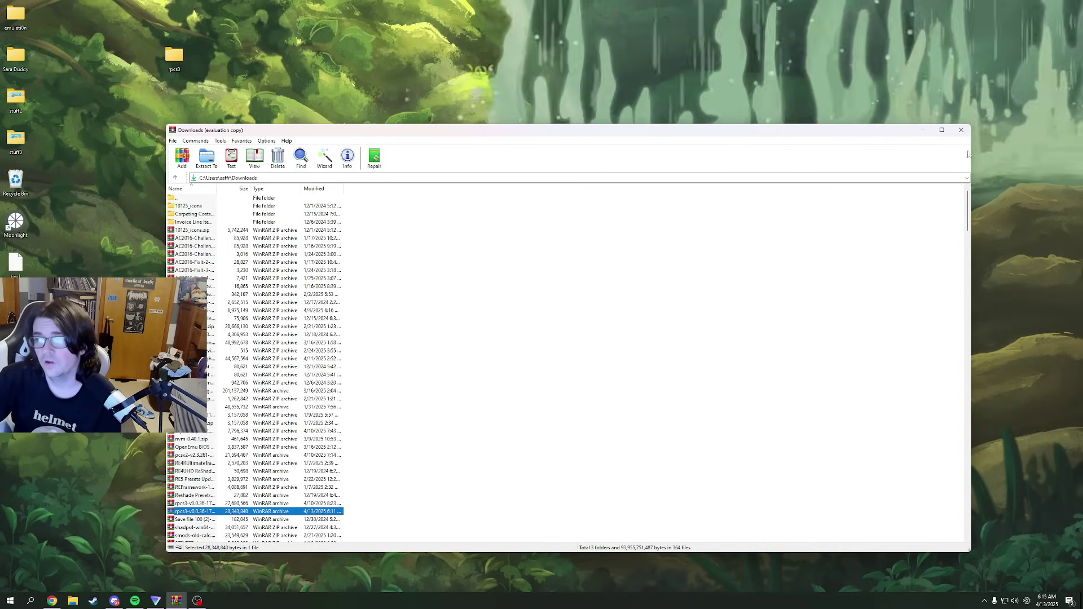
pyautogui.click(968, 132)
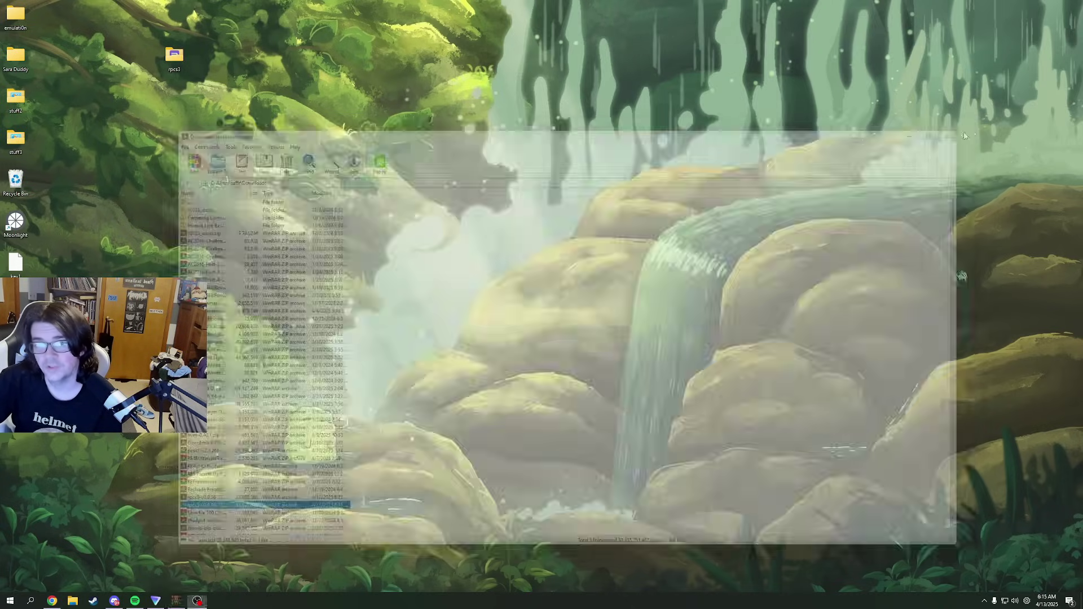
# Step: Launch the rpcs3 application from the extracted desktop folder, choosing to run it anyway despite the SmartScreen block
pyautogui.doubleClick(176, 57)
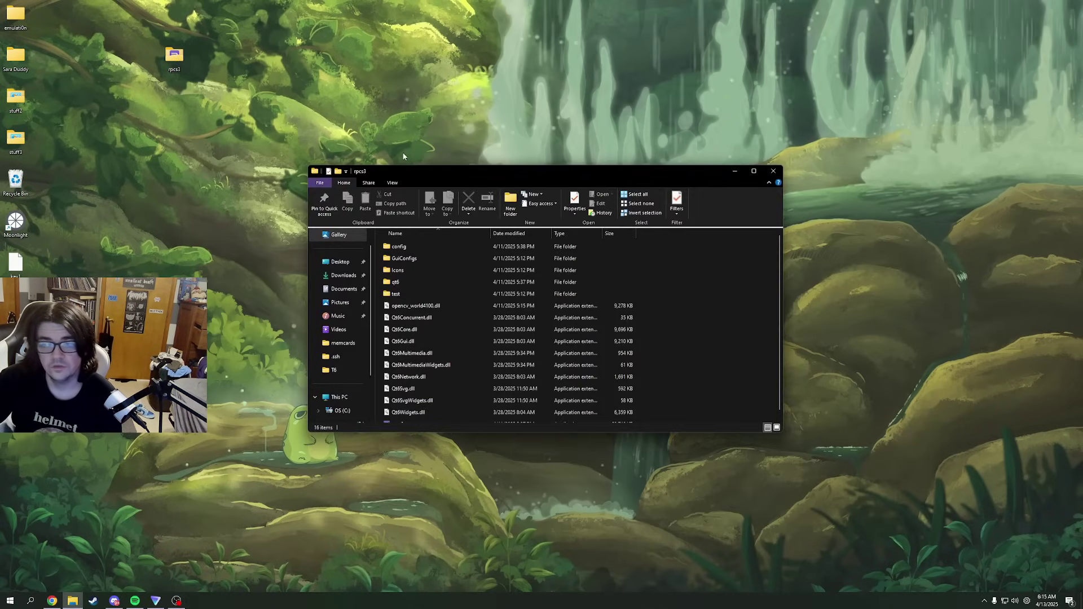
pyautogui.scroll(-2, 429, 339)
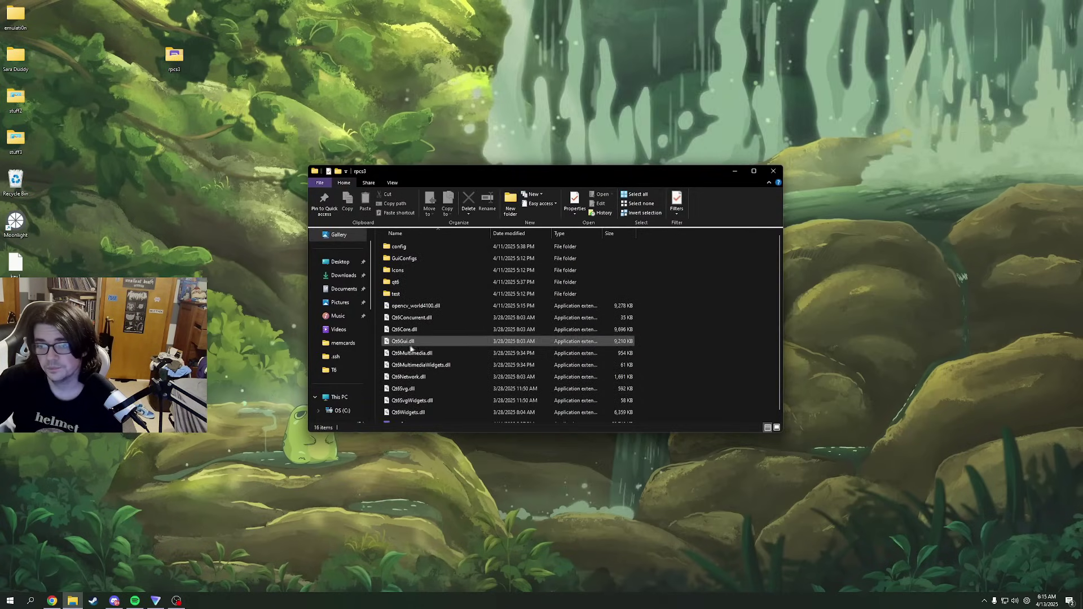
pyautogui.doubleClick(409, 419)
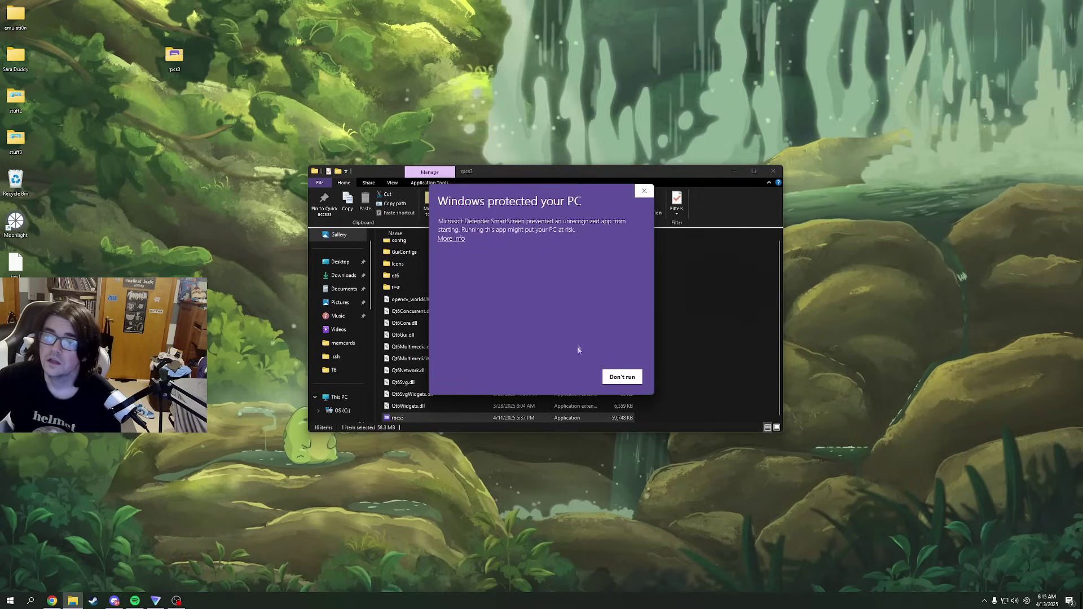
pyautogui.click(451, 239)
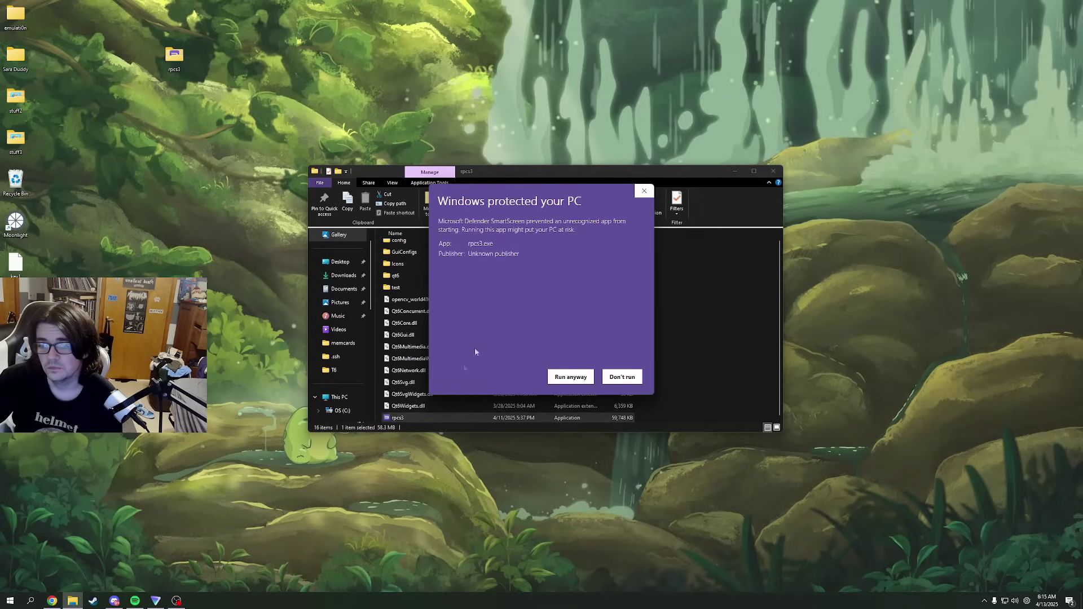
pyautogui.click(566, 379)
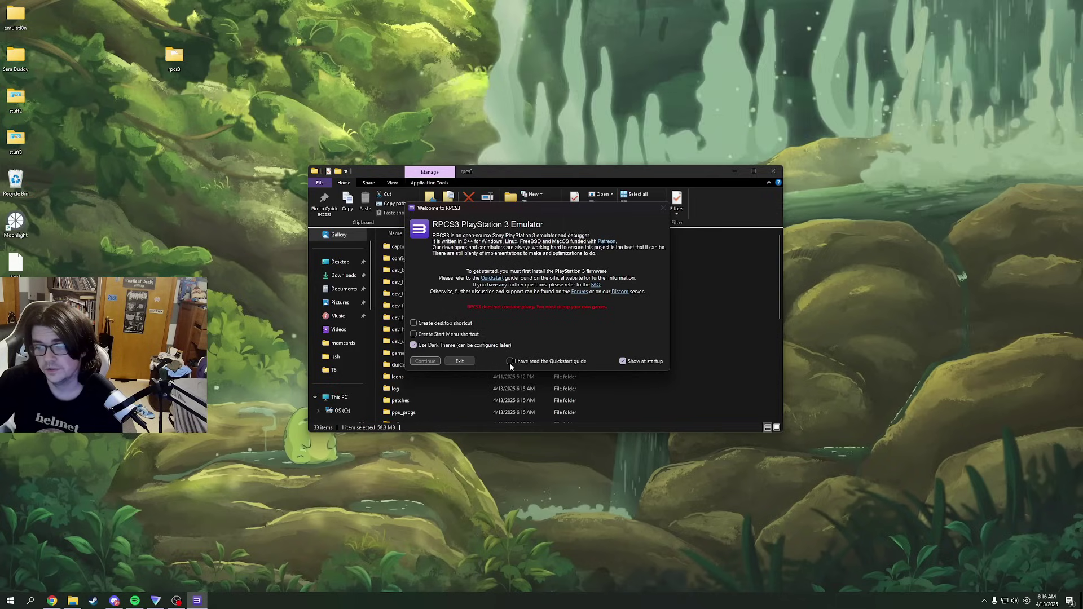
# Step: Confirm having read the Quickstart guide and continue past the RPCS3 welcome dialog
pyautogui.click(510, 361)
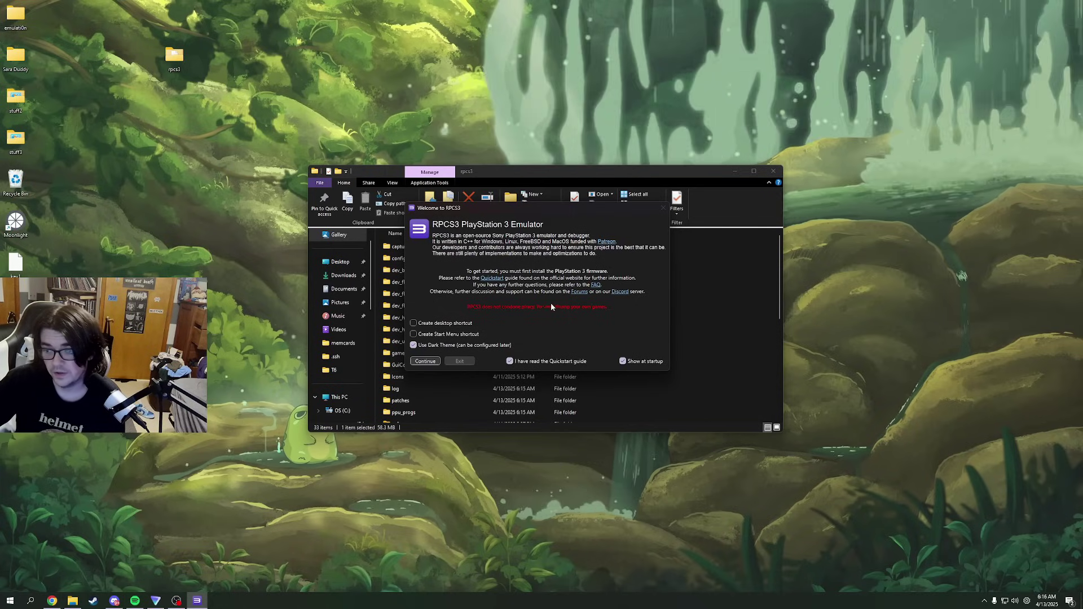
pyautogui.click(425, 362)
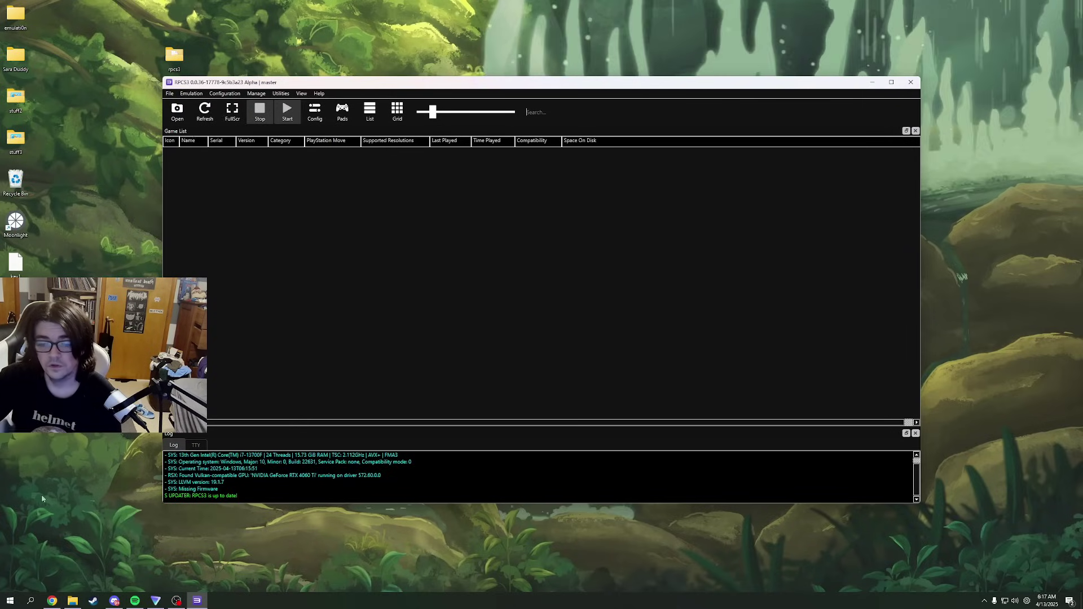
pyautogui.click(55, 604)
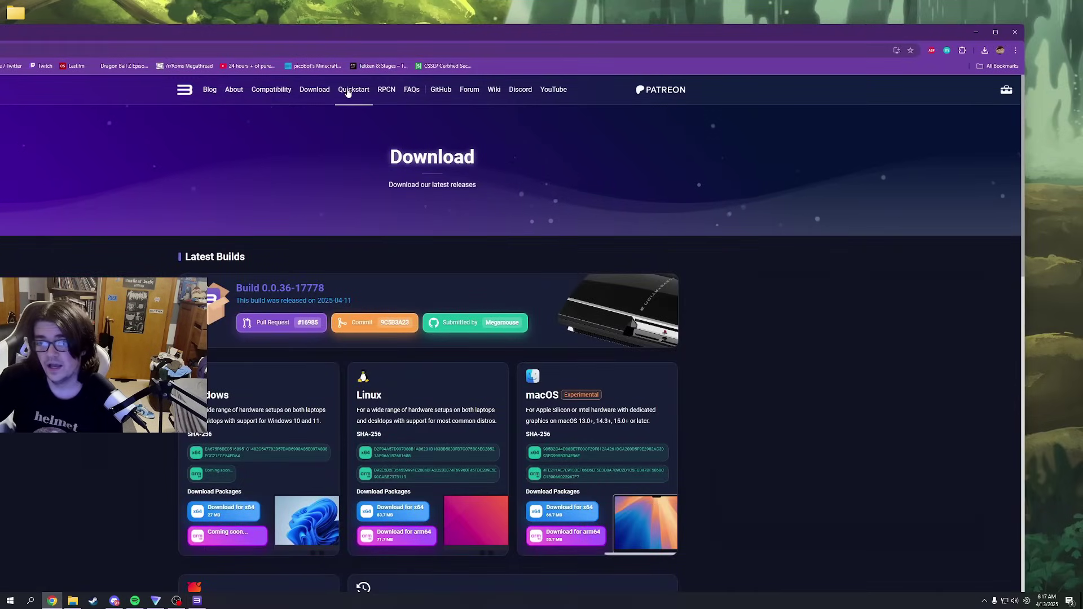
pyautogui.click(976, 33)
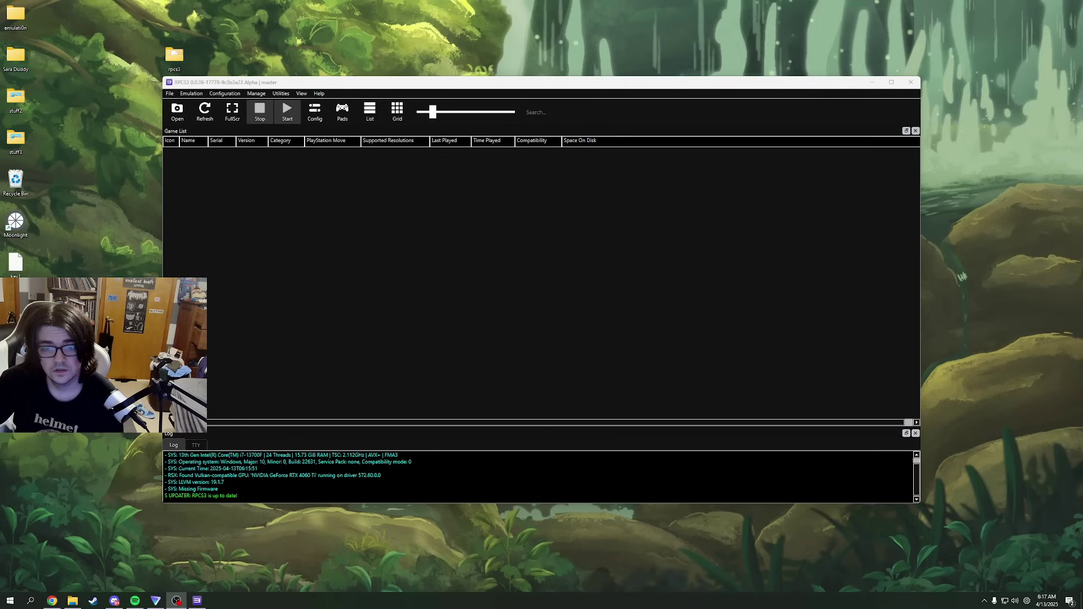
pyautogui.click(73, 601)
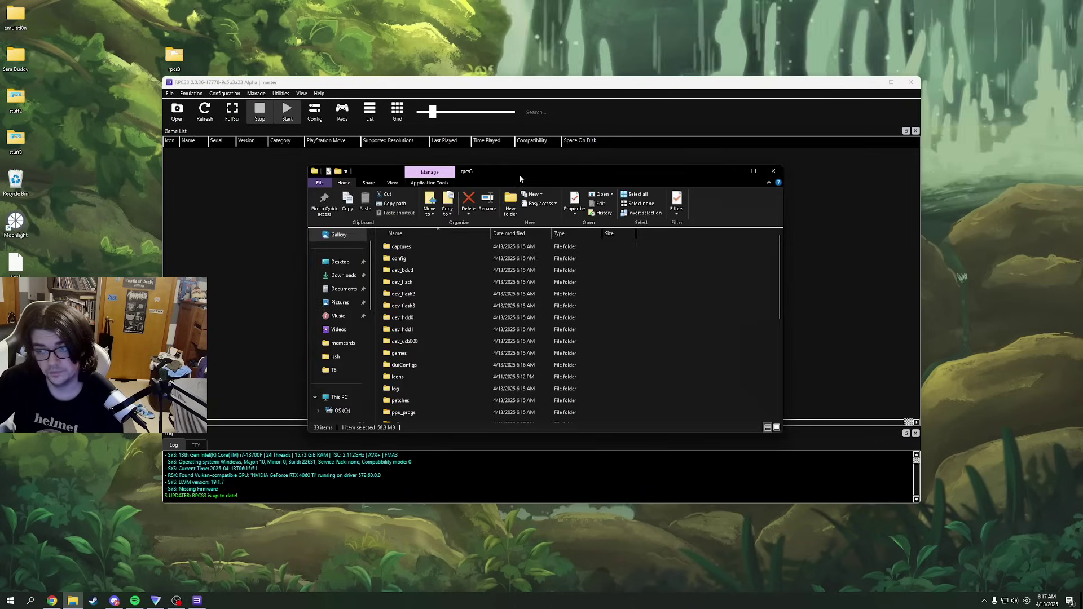
pyautogui.click(73, 601)
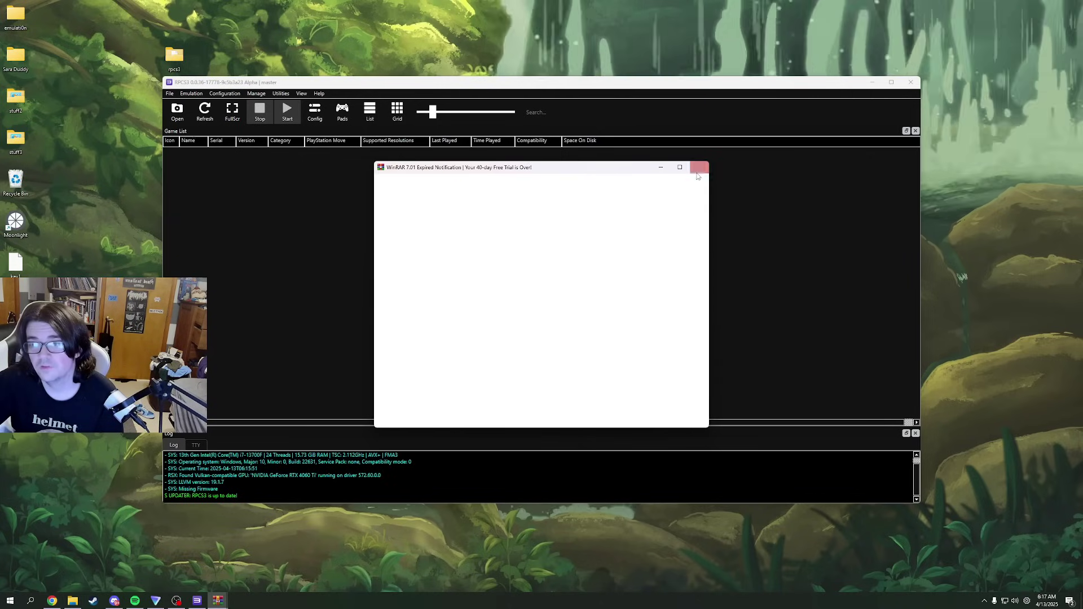
# Step: Dismiss the WinRAR trial notification and create a desktop folder named tekken 5
pyautogui.click(698, 172)
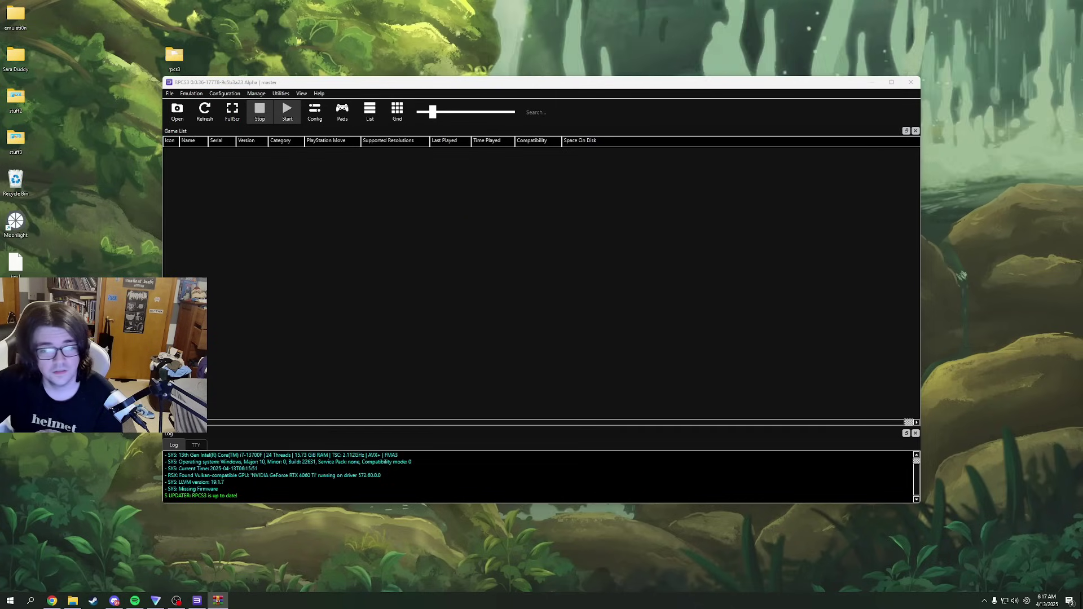
pyautogui.rightClick(79, 255)
pyautogui.moveTo(169, 353)
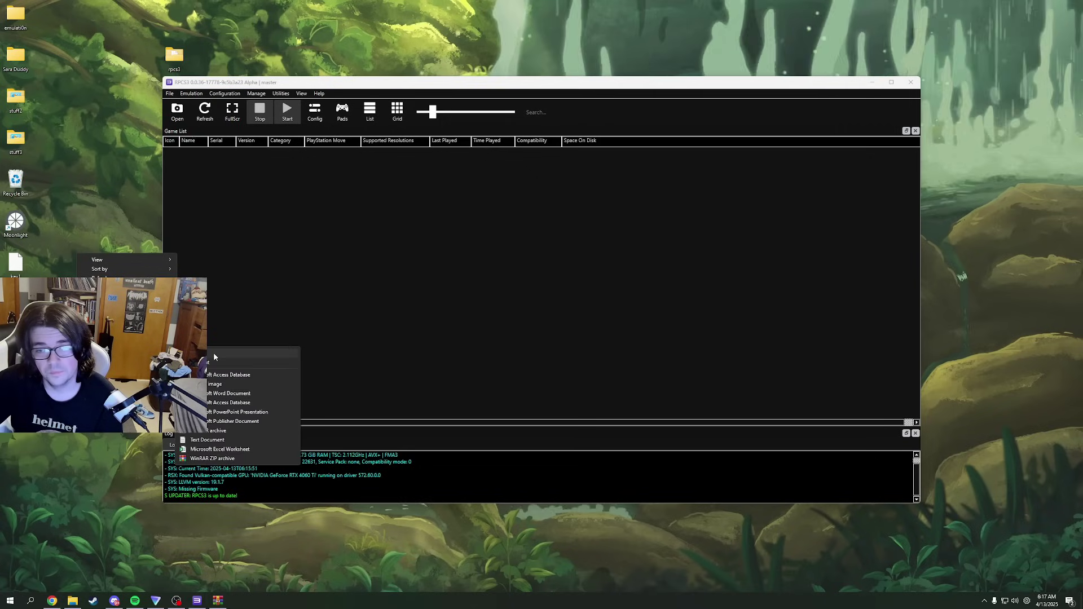
pyautogui.click(214, 354)
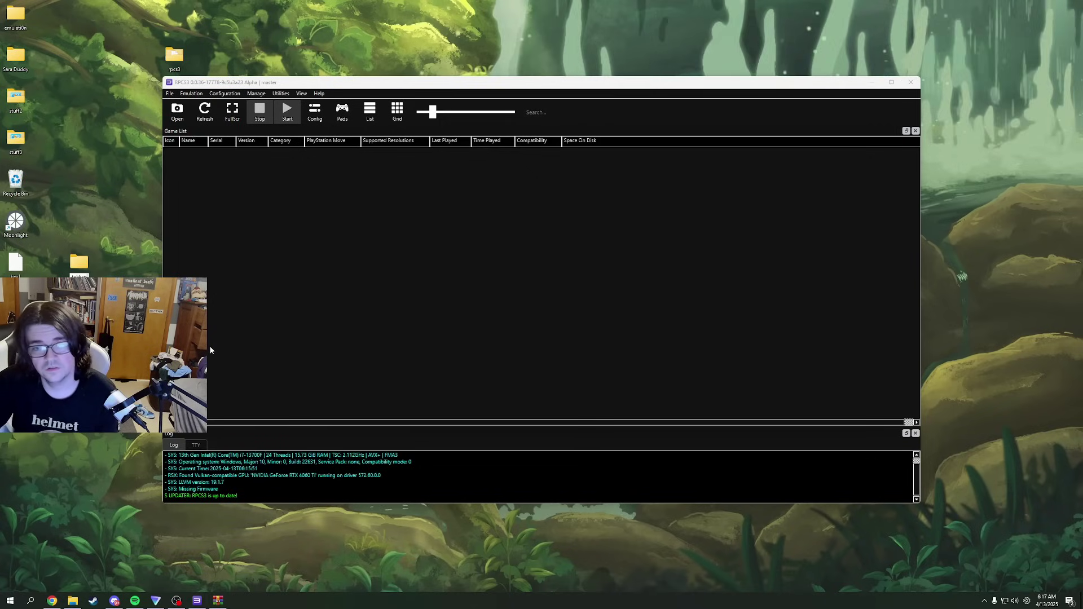
pyautogui.write('tekken 5')
pyautogui.press('Return')
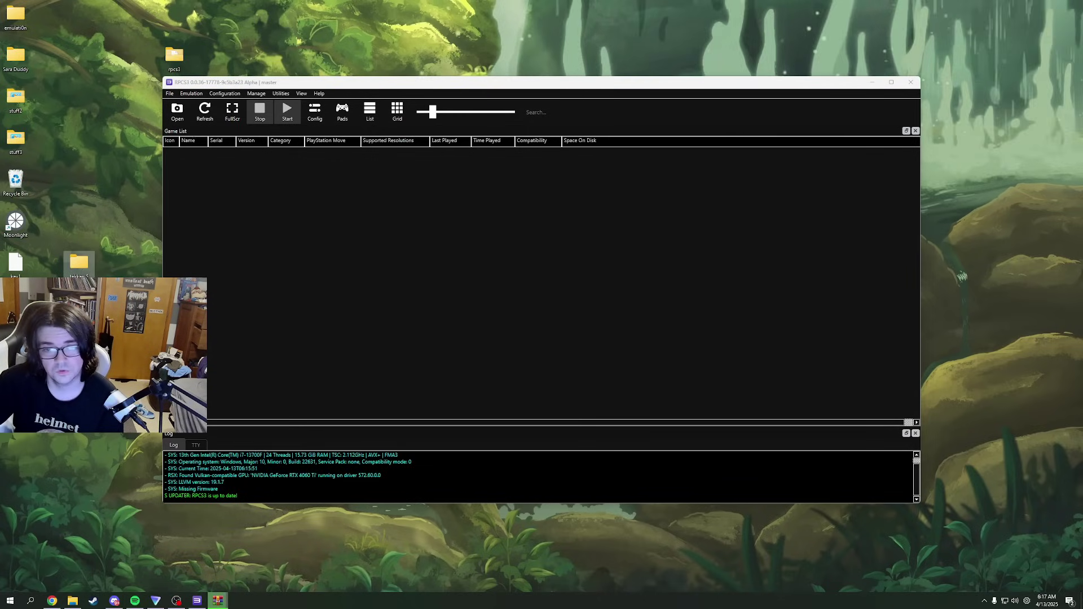
# Step: Install the TEKKEN 5 DARK RESURRECTION ONLINE PKG file from the tekken 5 folder into RPCS3, without adding shortcuts or precompiling caches
pyautogui.doubleClick(79, 265)
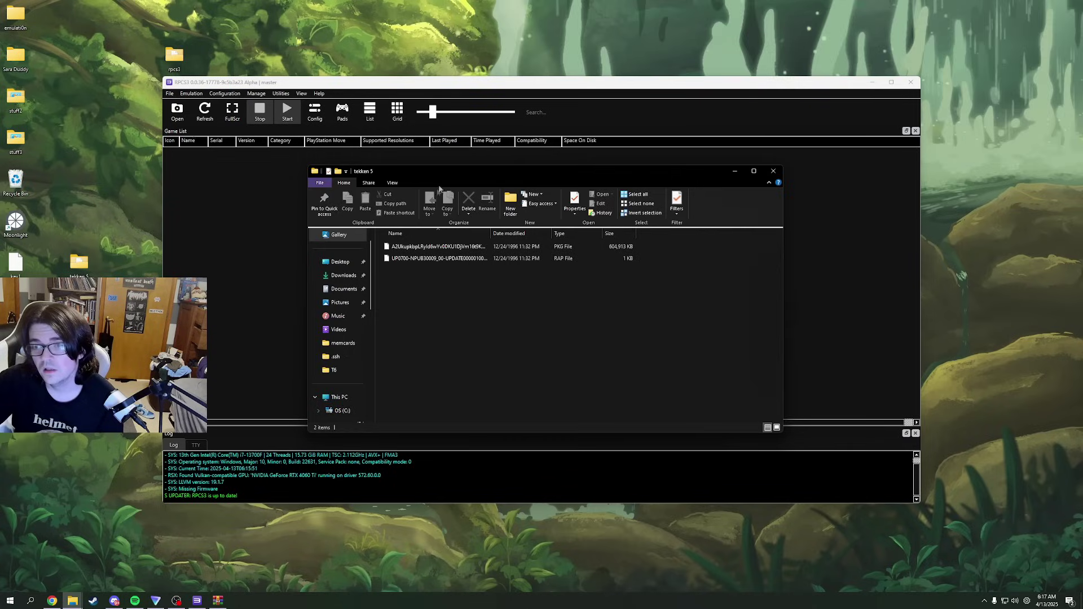
pyautogui.moveTo(508, 169); pyautogui.dragTo(558, 236)
pyautogui.moveTo(485, 310); pyautogui.dragTo(260, 220)
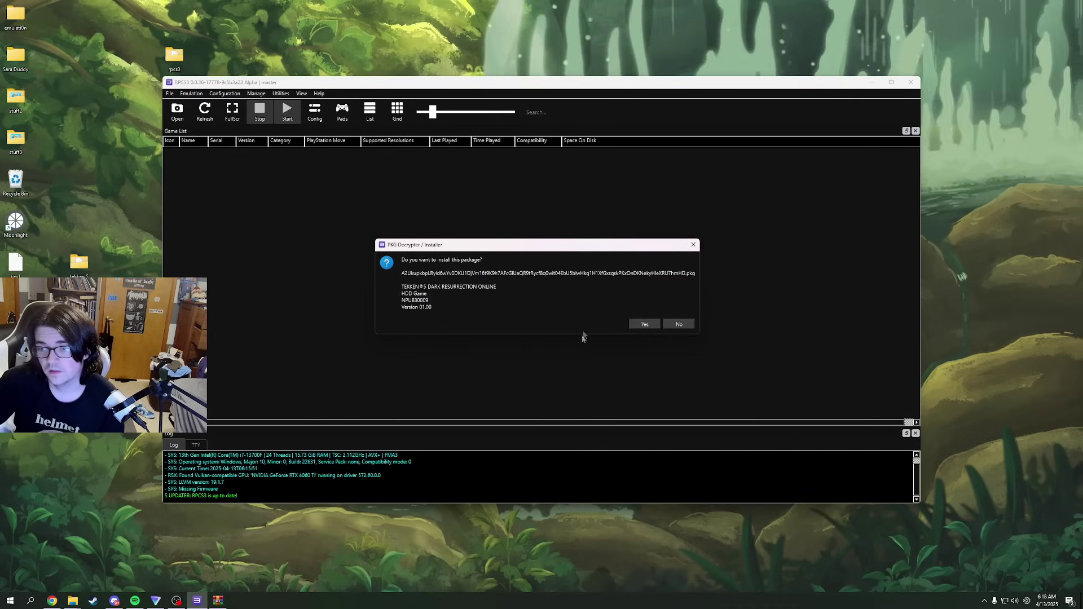
pyautogui.click(642, 323)
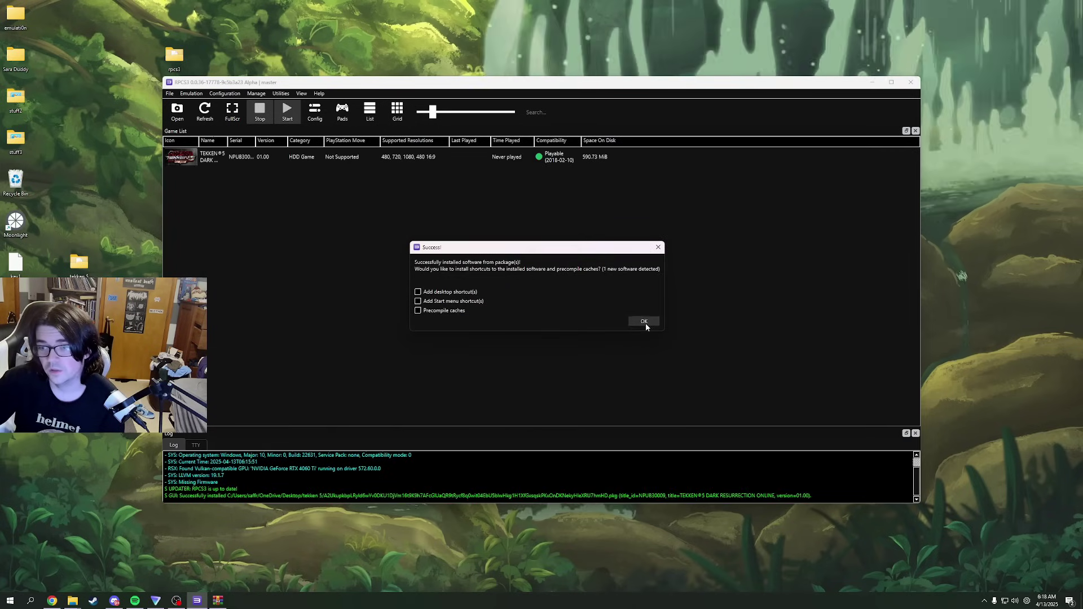
pyautogui.click(644, 321)
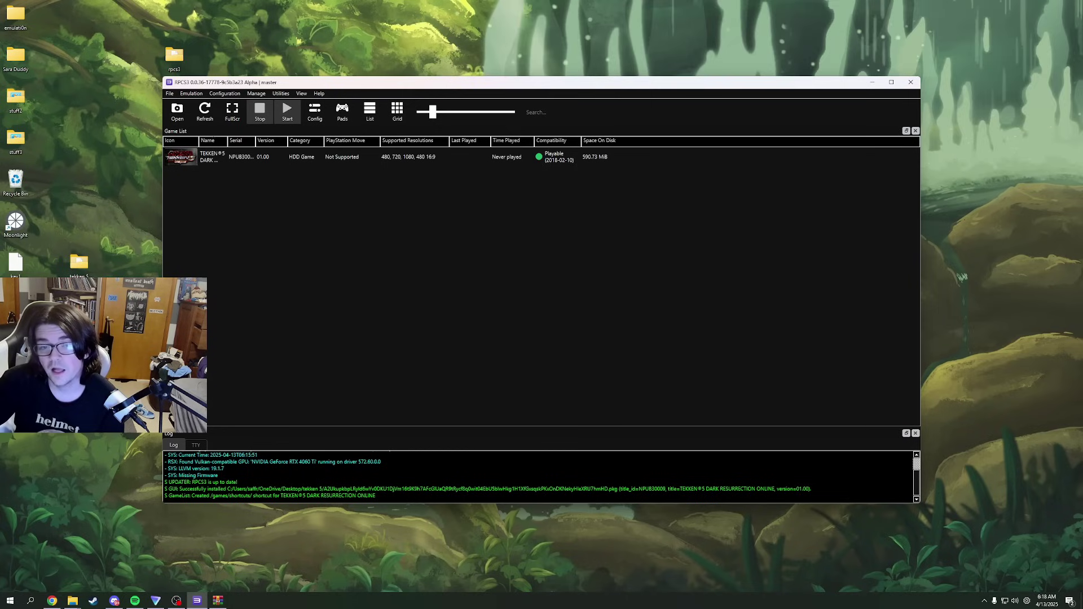
# Step: Import the game's RAP file from the tekken 5 folder into RPCS3 and highlight the related log lines
pyautogui.click(256, 165)
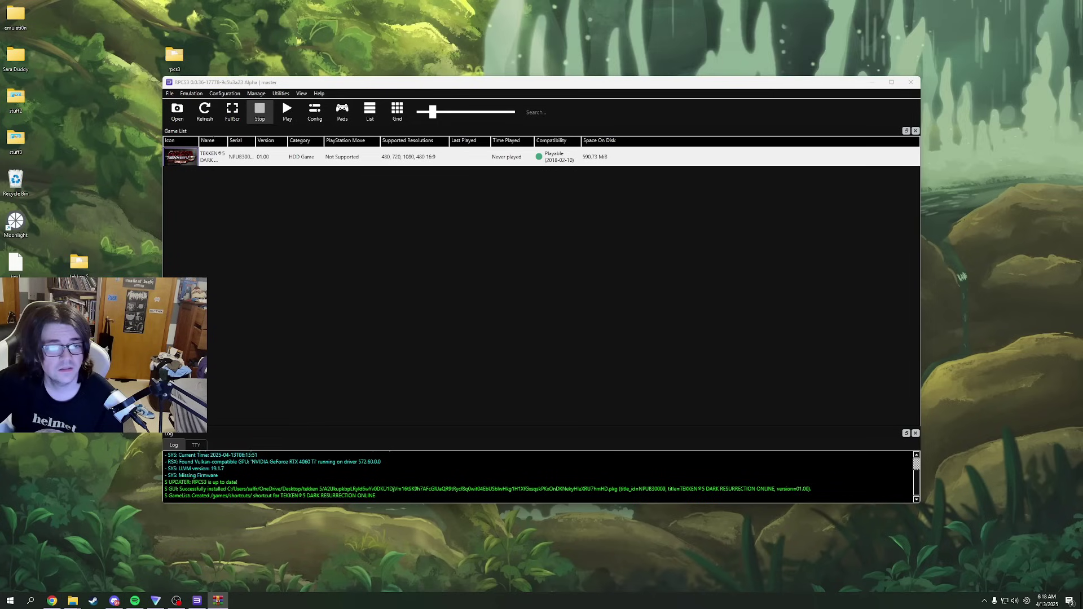
pyautogui.doubleClick(79, 262)
pyautogui.moveTo(466, 323); pyautogui.dragTo(237, 293)
pyautogui.click(243, 366)
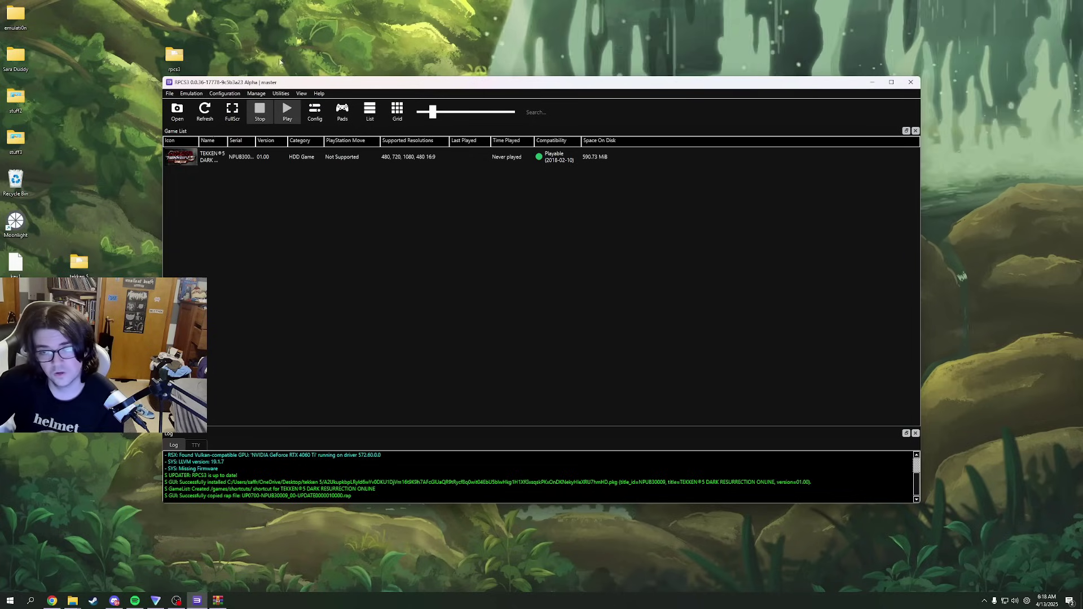
pyautogui.moveTo(377, 489); pyautogui.dragTo(227, 491)
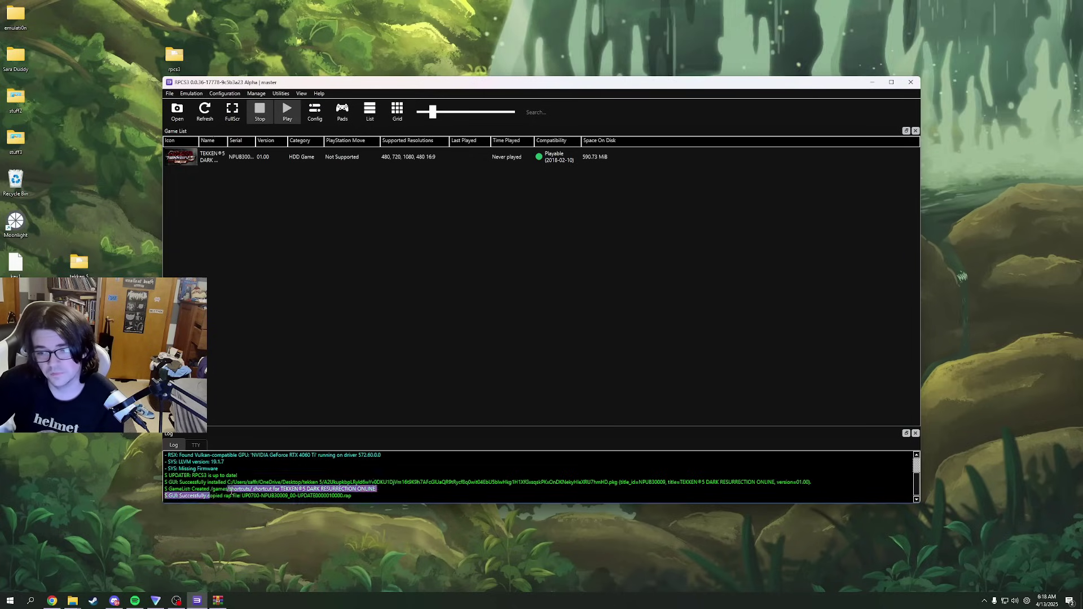
# Step: Try to boot TEKKEN 5 DARK RESURRECTION, dismiss the missing-firmware dialog and search Google for ps3 firmware in the browser
pyautogui.click(270, 495)
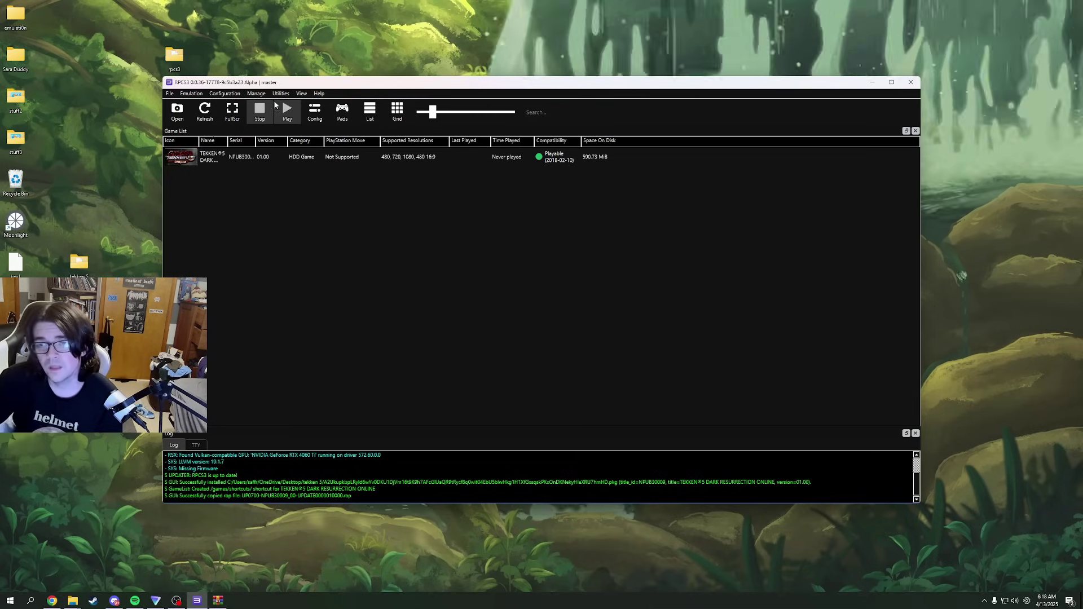
pyautogui.click(231, 162)
pyautogui.press('Return')
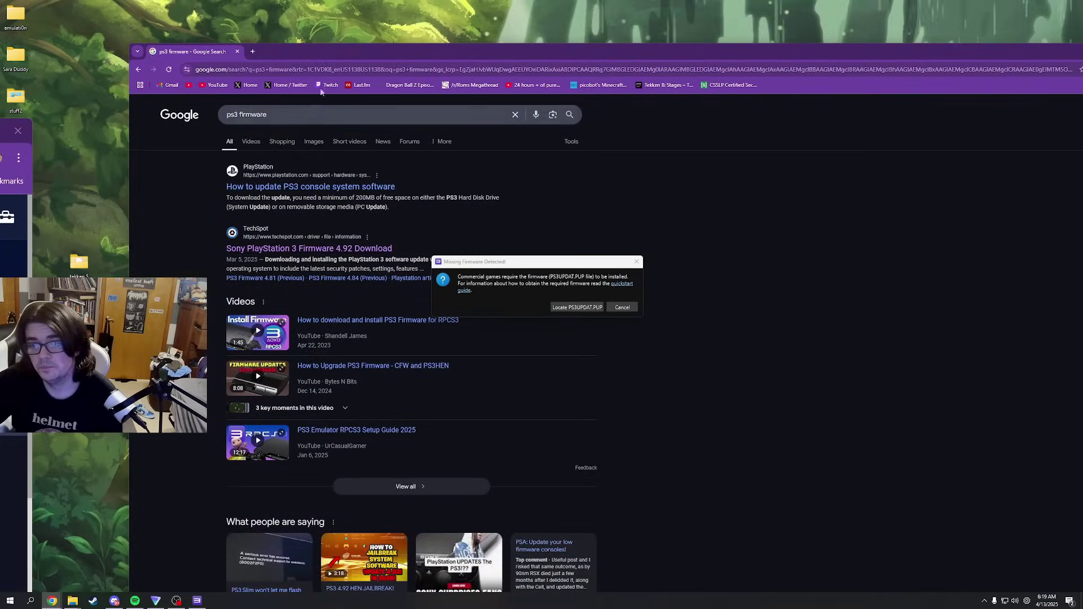
pyautogui.click(622, 308)
pyautogui.hotkey('alt', 'Tab')
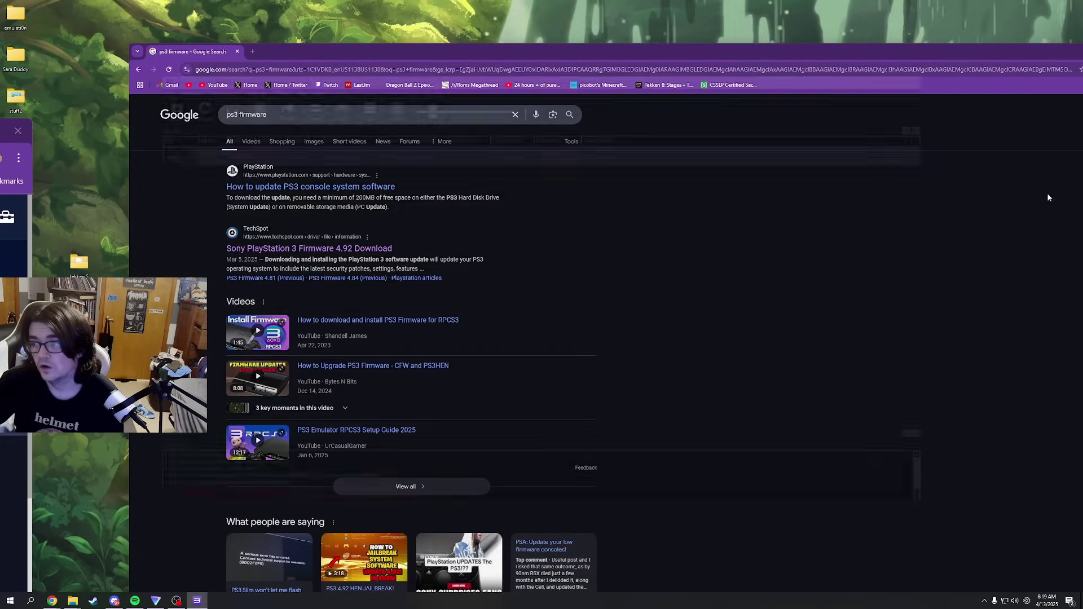
# Step: Open PlayStation's PS3 system software update page from the search results, maximize the browser and expand the instructions for updating using a computer
pyautogui.click(333, 186)
pyautogui.moveTo(340, 53); pyautogui.dragTo(258, 23)
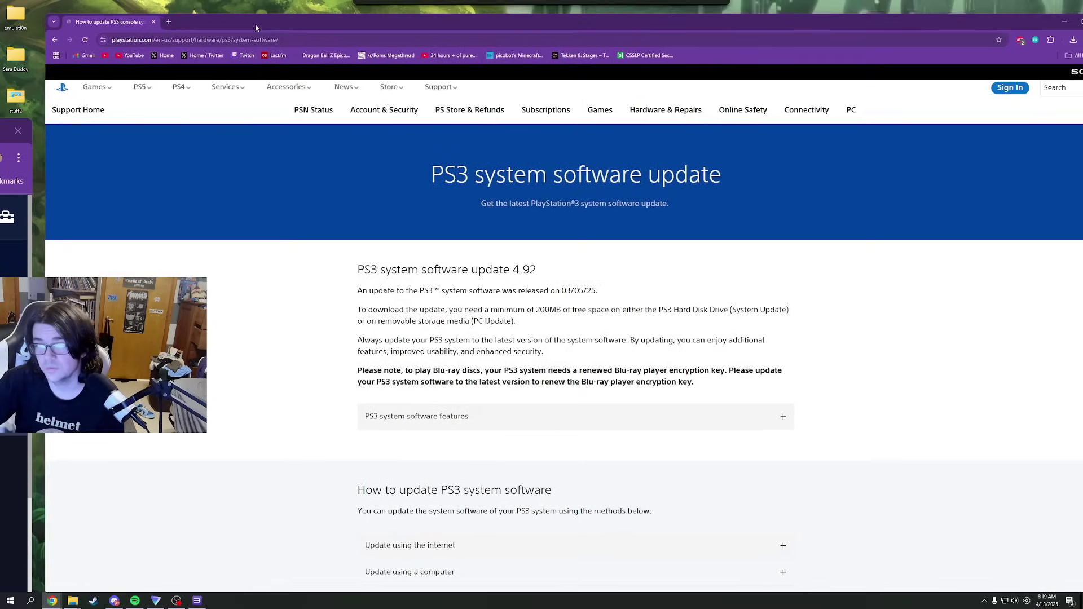
pyautogui.click(1072, 23)
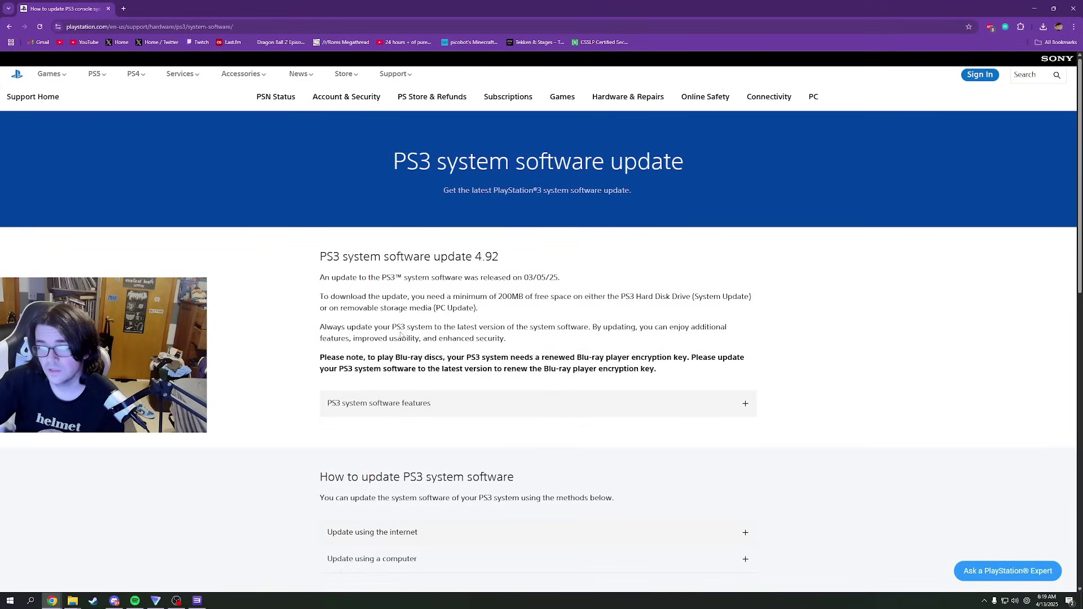
pyautogui.hotkey('alt', 'Tab')
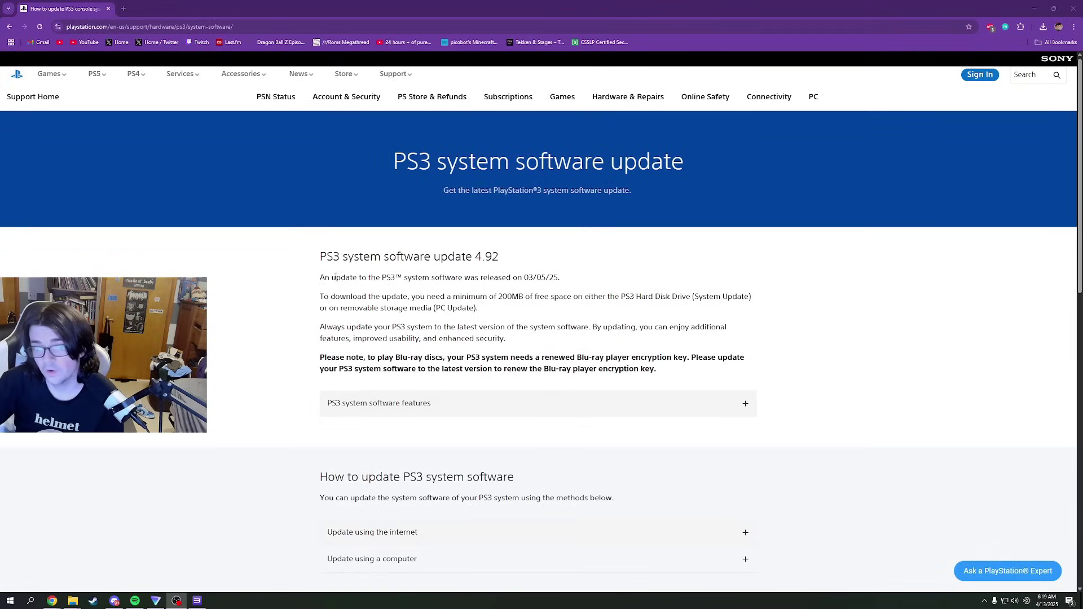
pyautogui.scroll(-5, 484, 386)
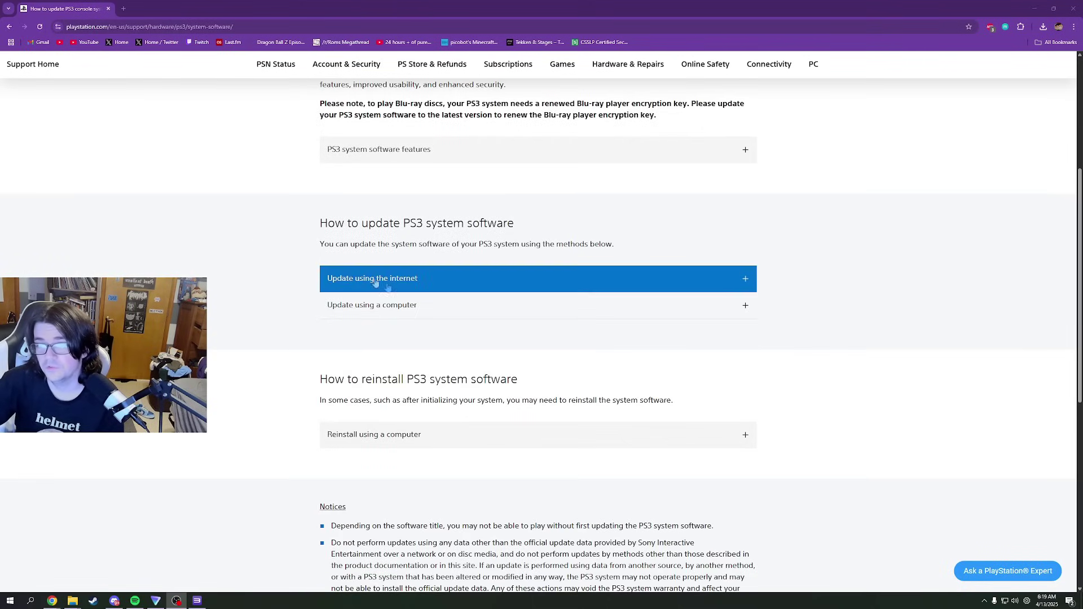
pyautogui.click(407, 318)
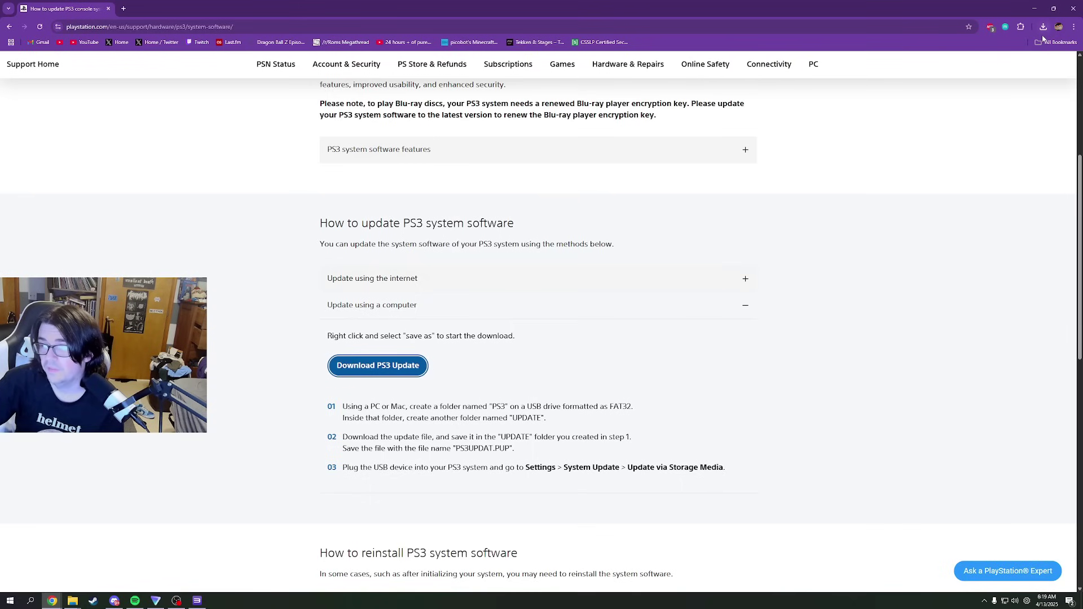
# Step: Download the PS3 update file from the PlayStation page and keep it despite the insecure-download block
pyautogui.click(1043, 27)
pyautogui.click(789, 164)
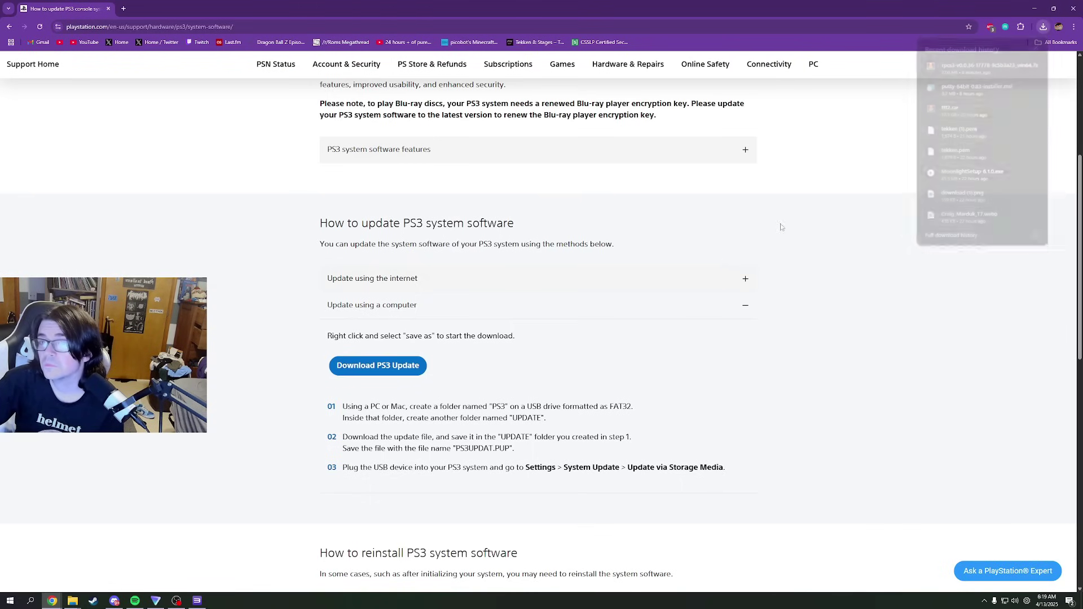
pyautogui.click(379, 373)
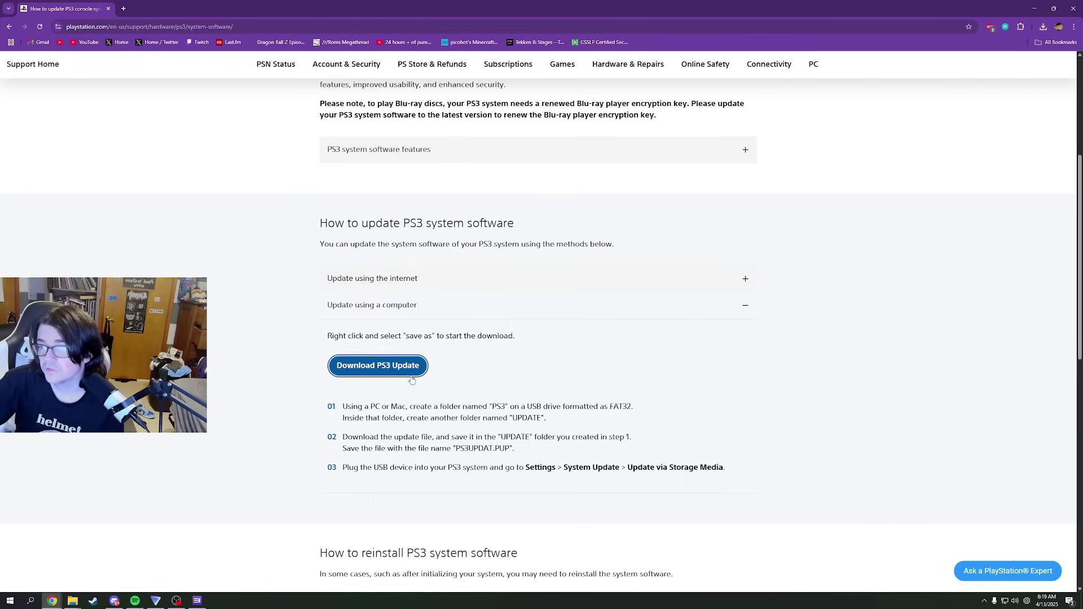
pyautogui.rightClick(366, 366)
pyautogui.click(406, 419)
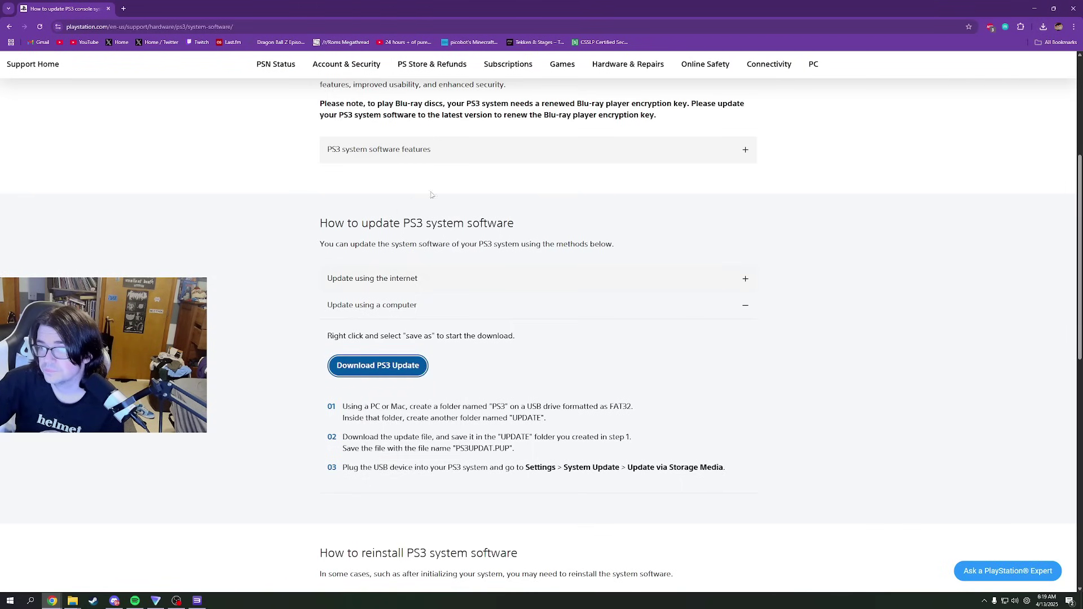
pyautogui.click(417, 299)
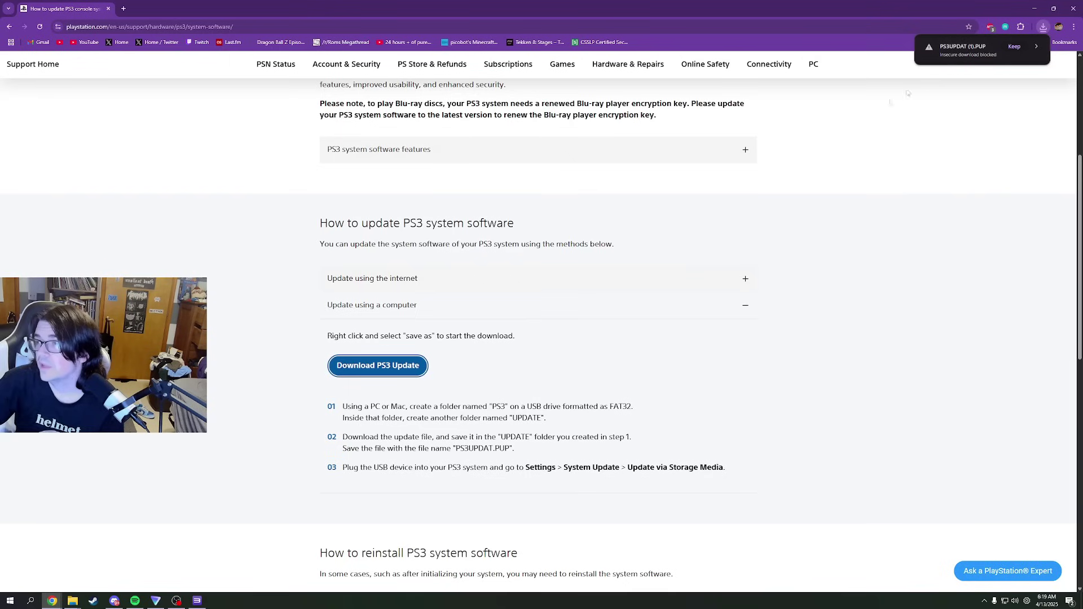
pyautogui.click(1018, 52)
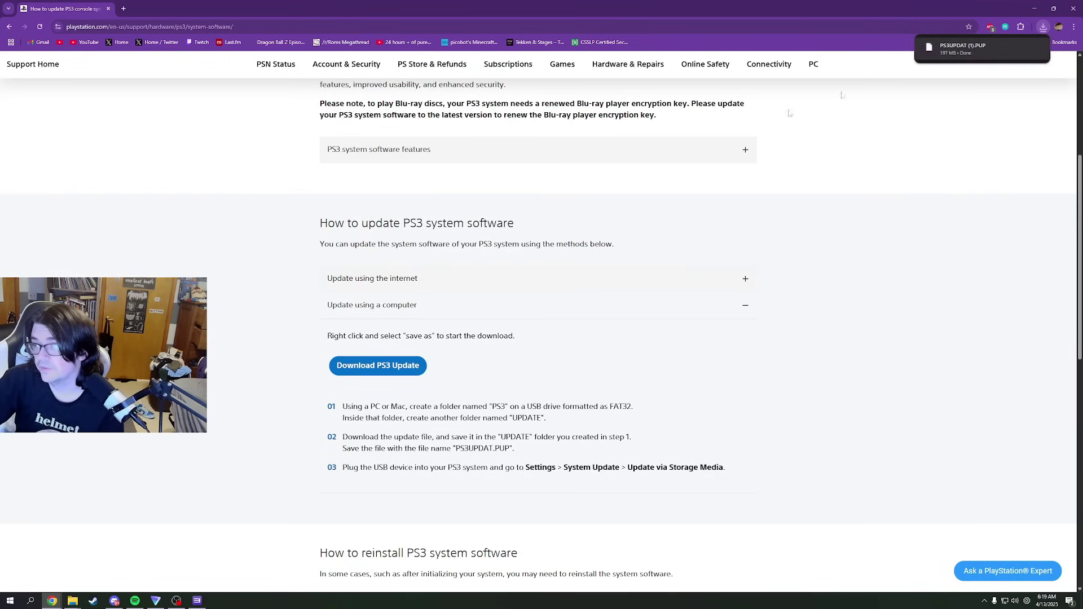
# Step: Restore the browser to a smaller window and bring the RPCS3 window to the front
pyautogui.doubleClick(782, 4)
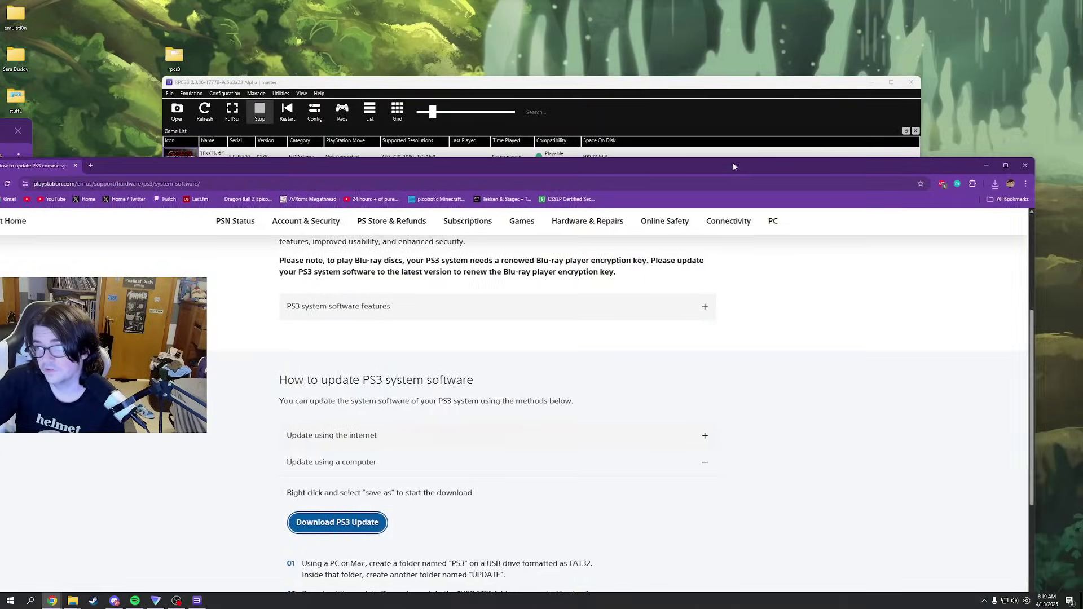
pyautogui.click(625, 85)
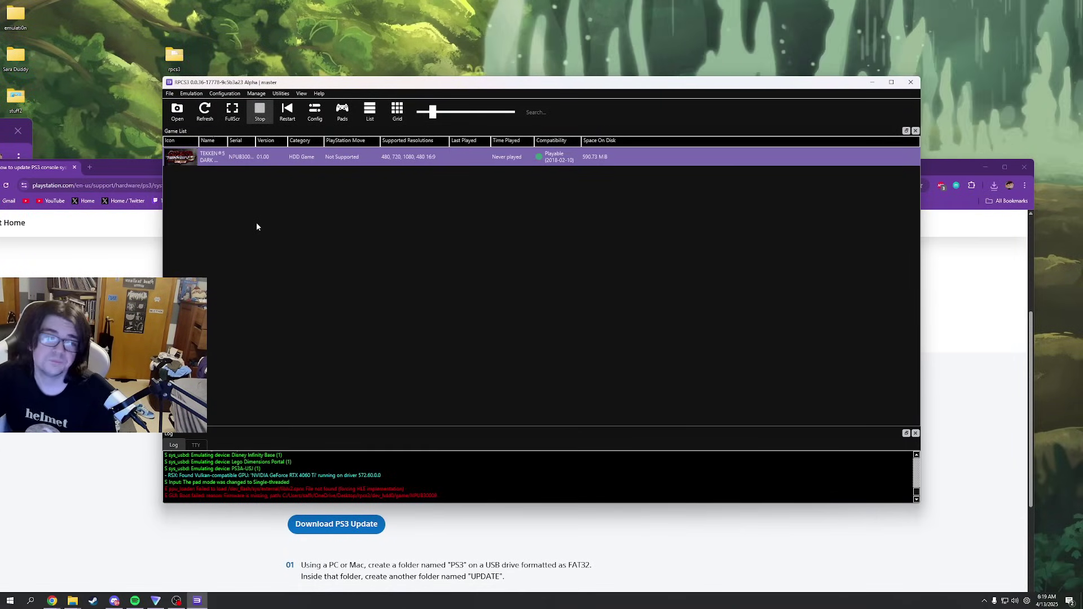
pyautogui.moveTo(317, 83); pyautogui.dragTo(354, 80)
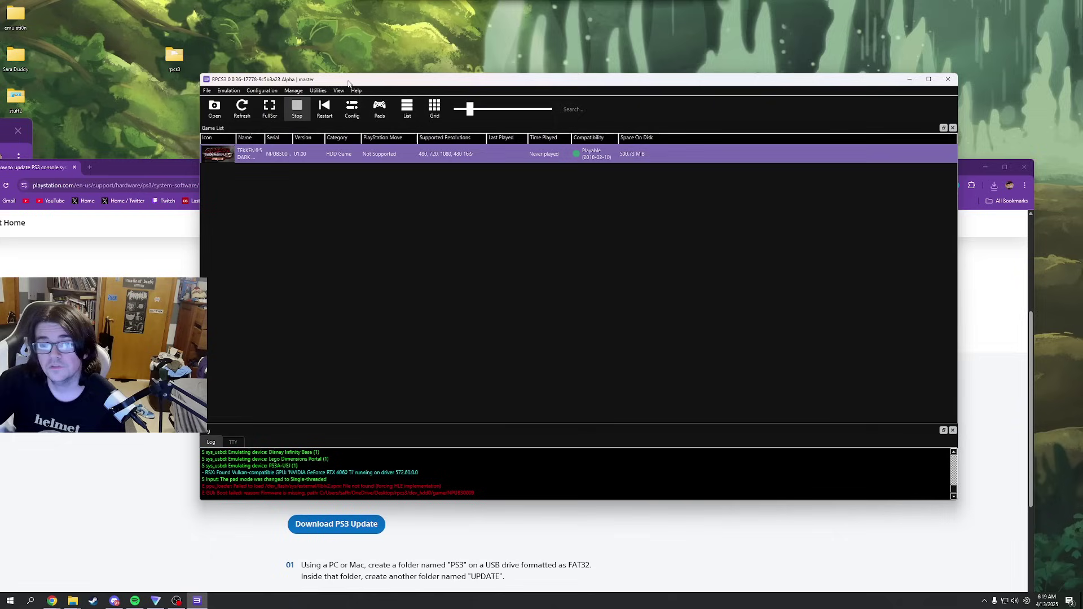
# Step: Install the PS3 firmware in RPCS3 from PS3UPDAT.PUP in the Downloads folder, accepting the older version and closing the completion dialog
pyautogui.click(206, 90)
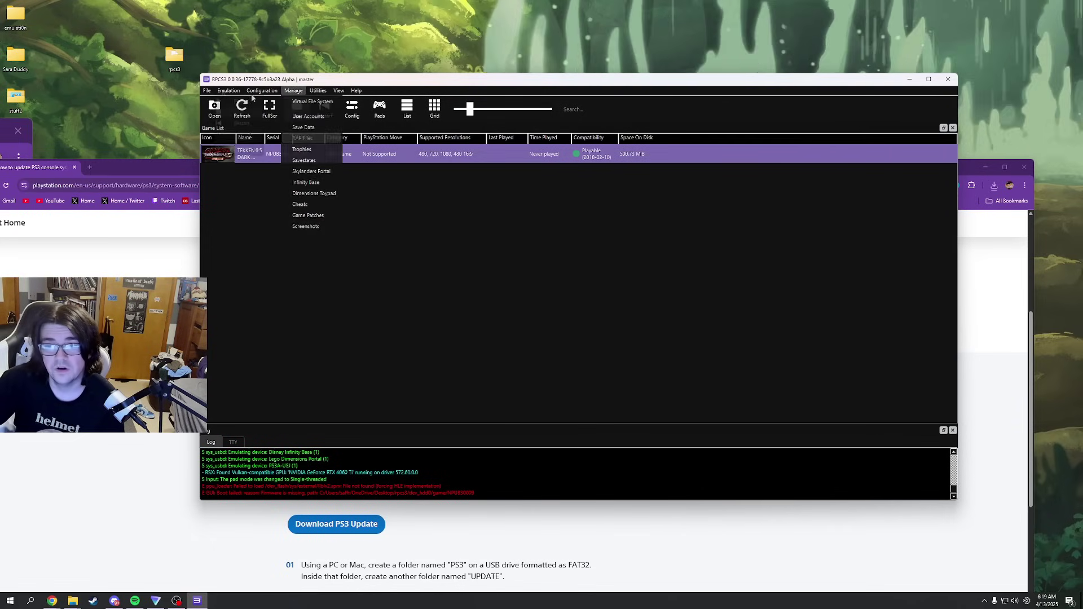
pyautogui.moveTo(273, 223)
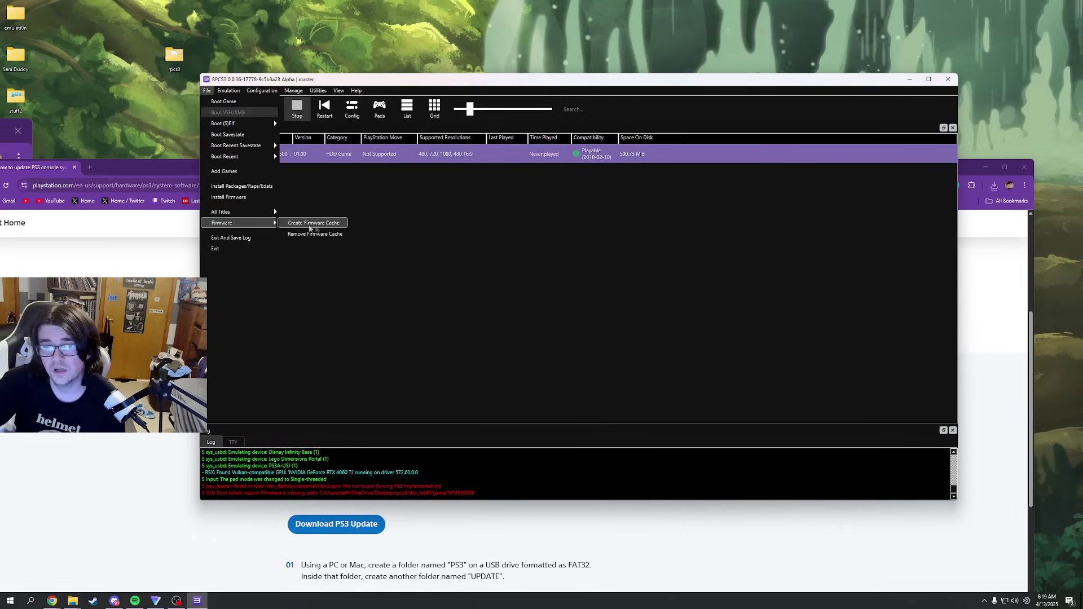
pyautogui.click(271, 93)
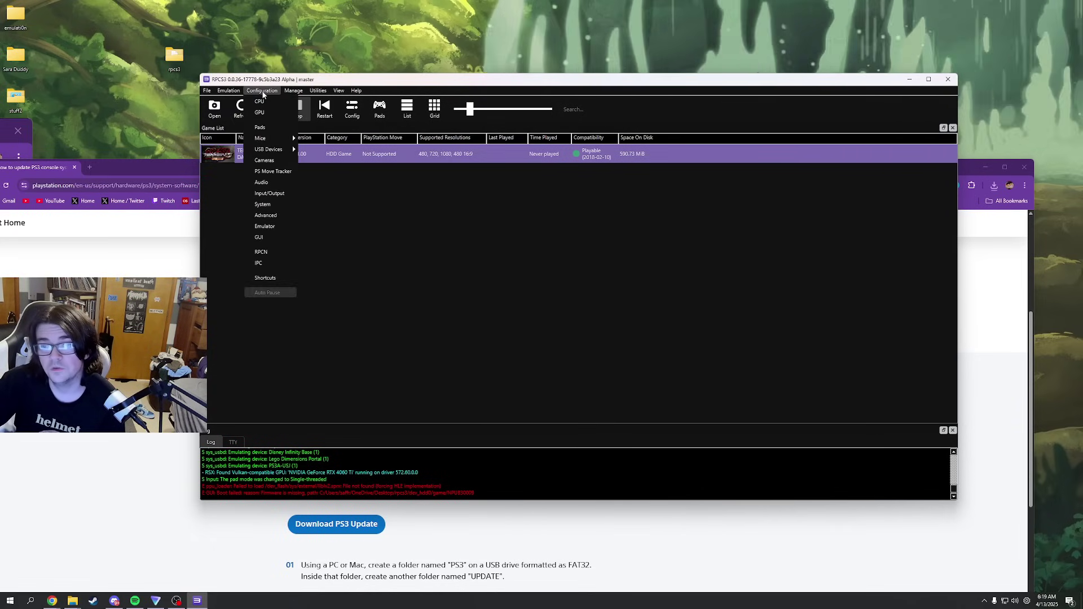
pyautogui.moveTo(207, 91)
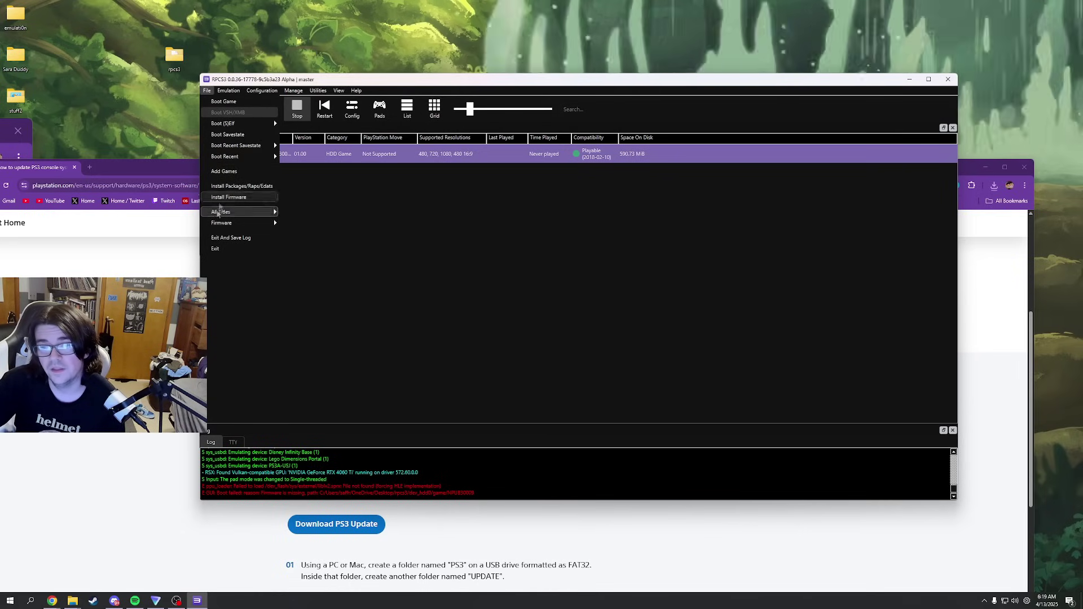
pyautogui.click(222, 197)
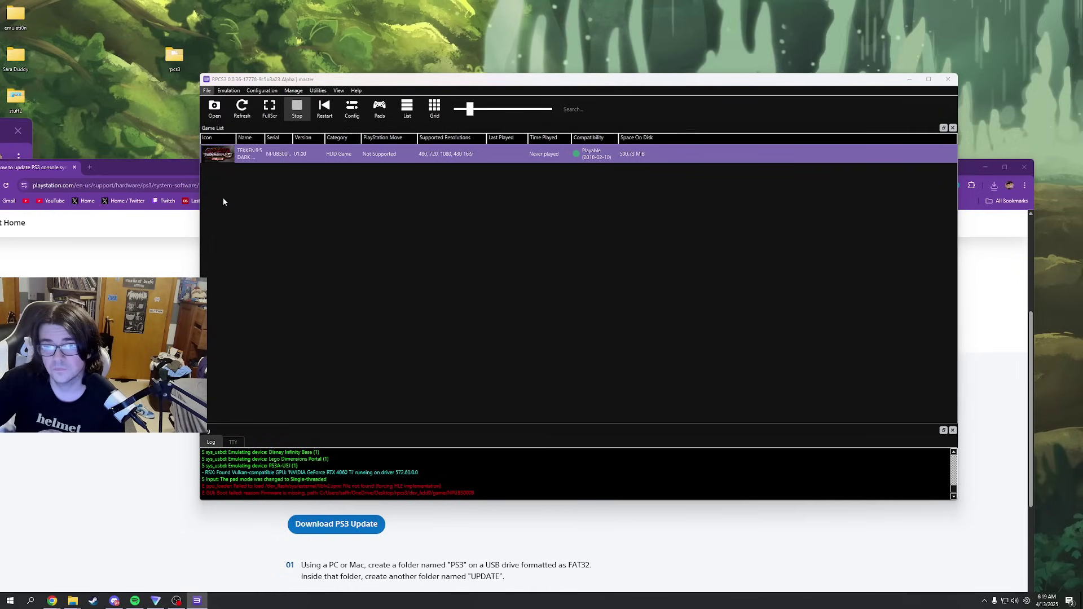
pyautogui.click(239, 176)
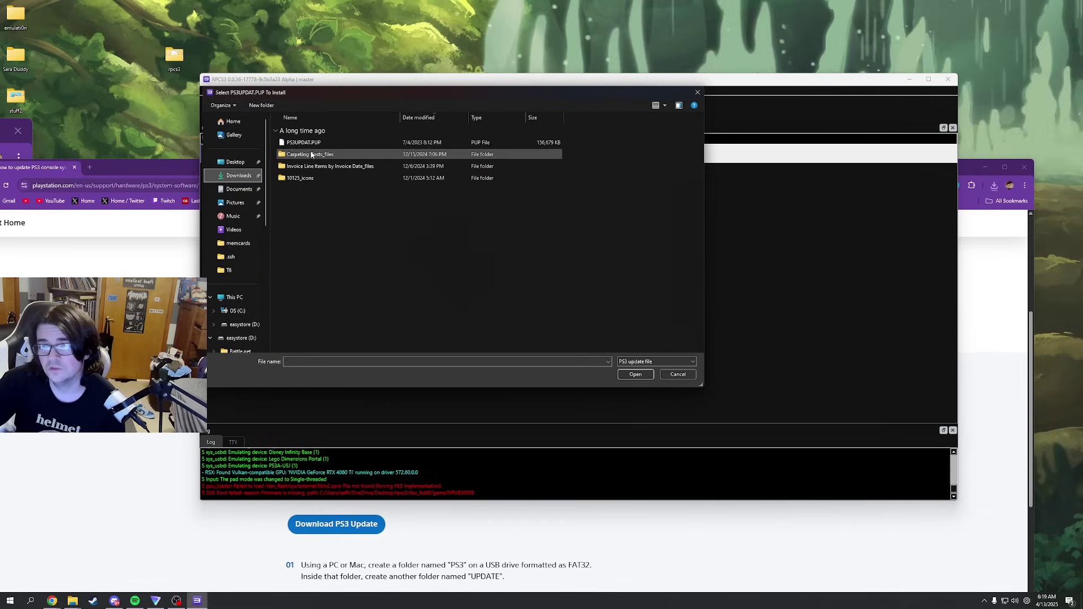
pyautogui.click(315, 145)
pyautogui.press('Return')
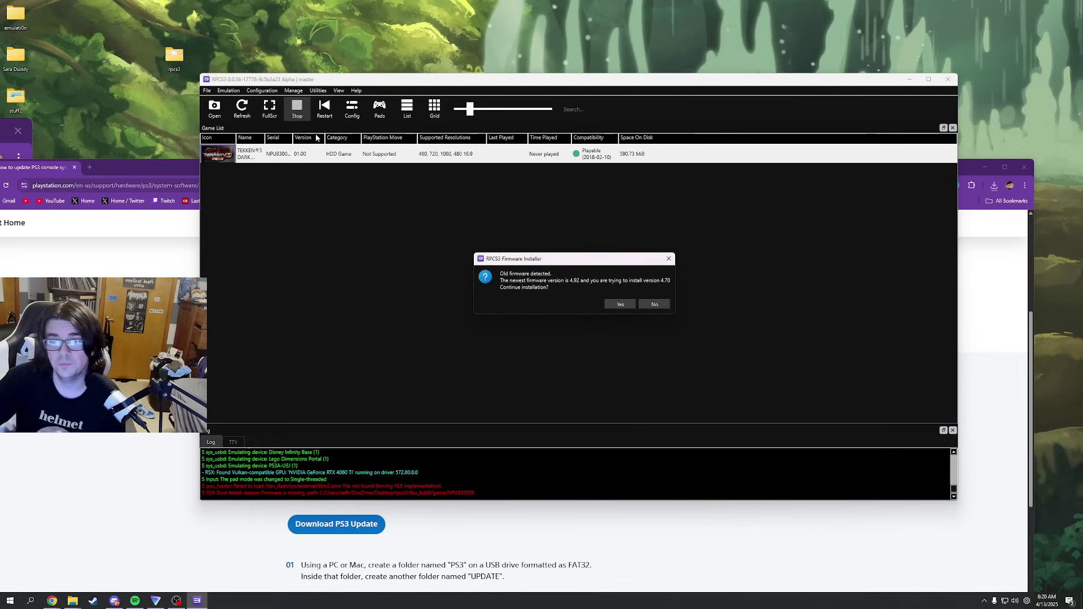
pyautogui.click(615, 305)
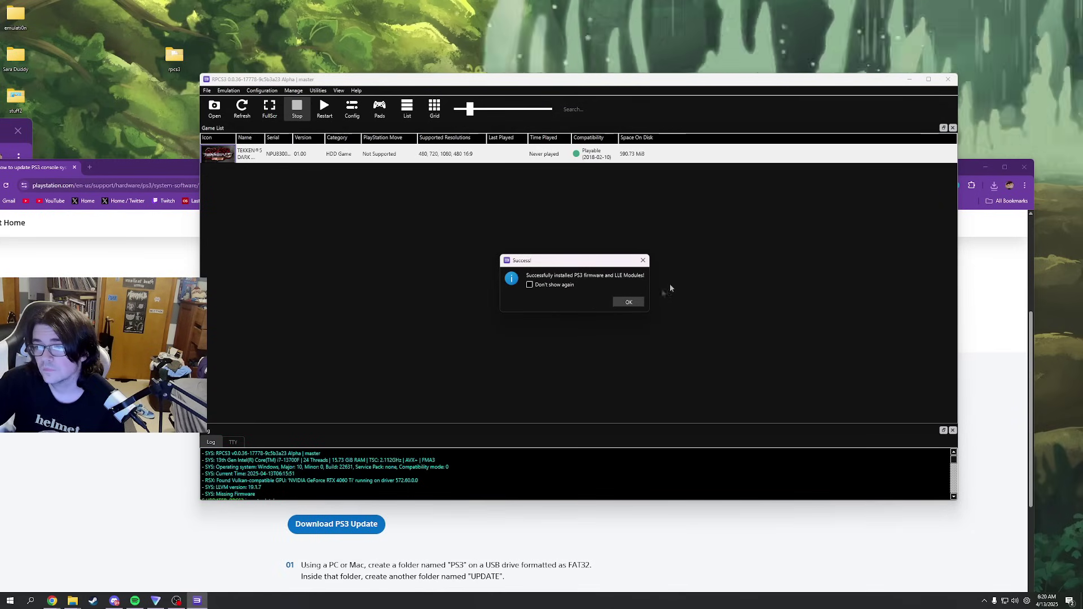
pyautogui.click(627, 304)
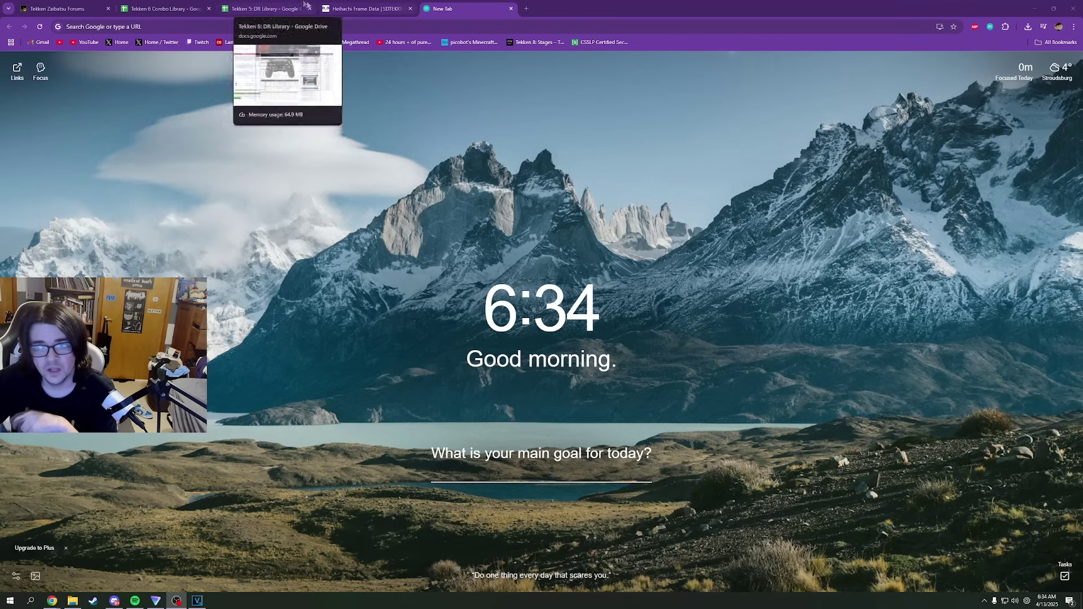
# Step: Examine the Bryan and Heihachi character guides in the Tekken 5: DR Library spreadsheet in the browser
pyautogui.click(264, 9)
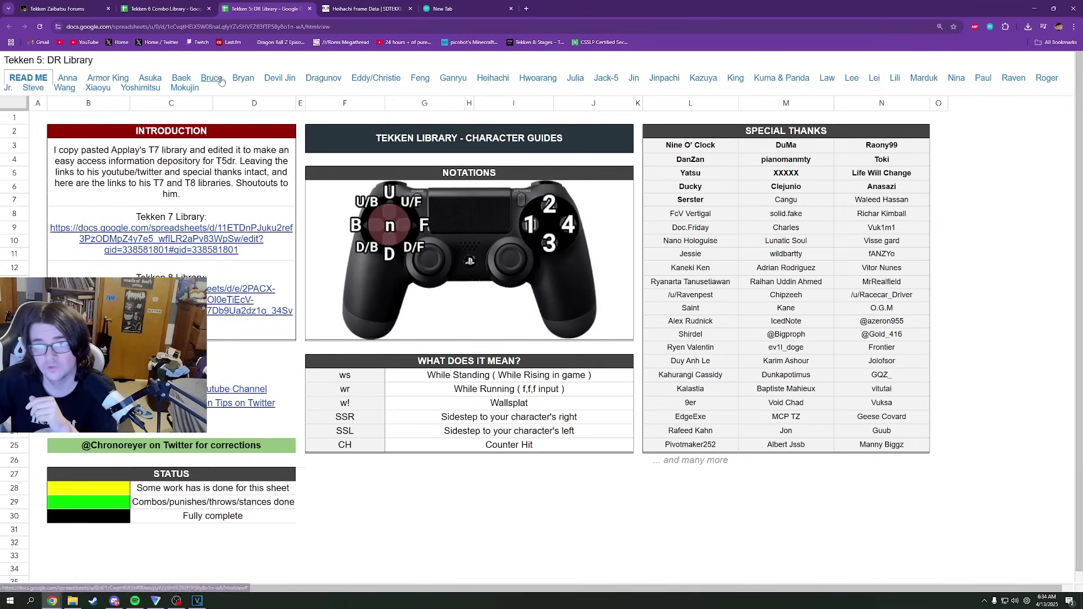
pyautogui.click(241, 79)
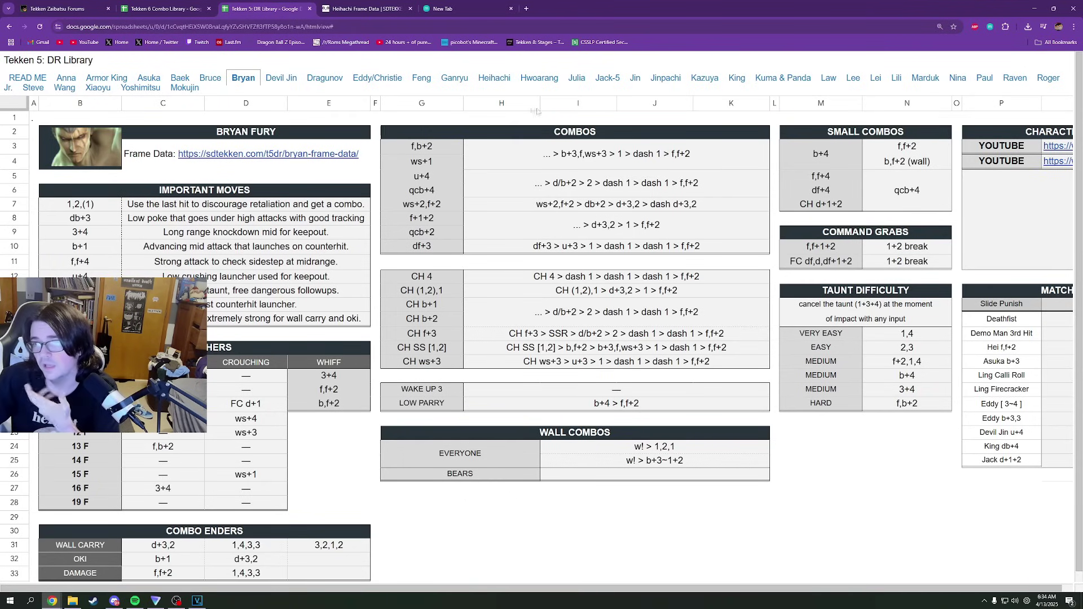
pyautogui.click(494, 78)
# Step: Examine the Bears, Bruce, Bryan, Roger Jr., Feng and Heihachi combo sheets in the Tekken 6 Combo Library
pyautogui.click(199, 8)
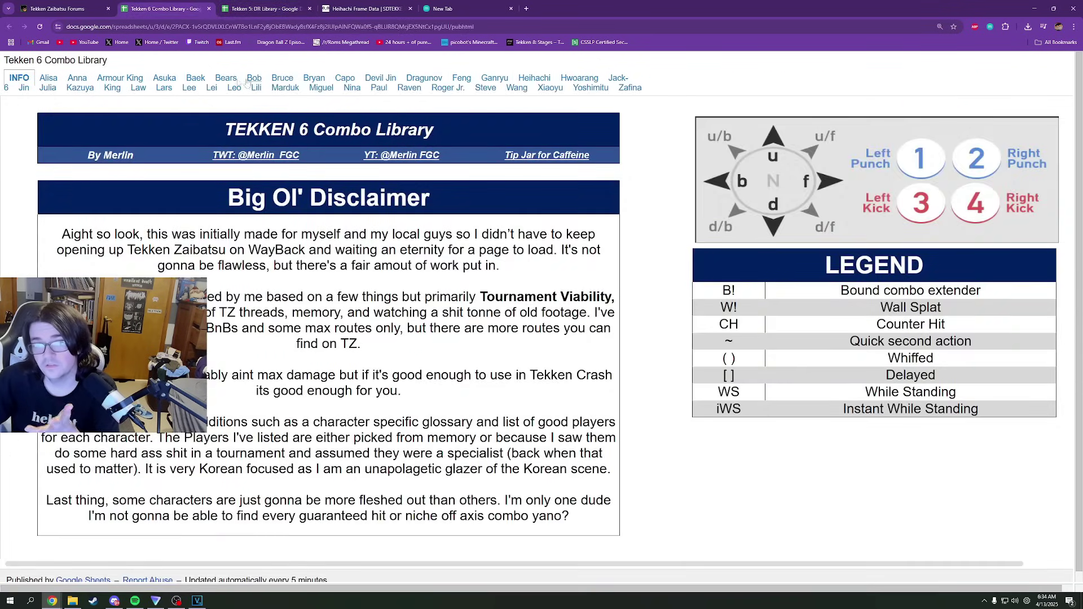
pyautogui.click(227, 79)
pyautogui.scroll(-6, 562, 295)
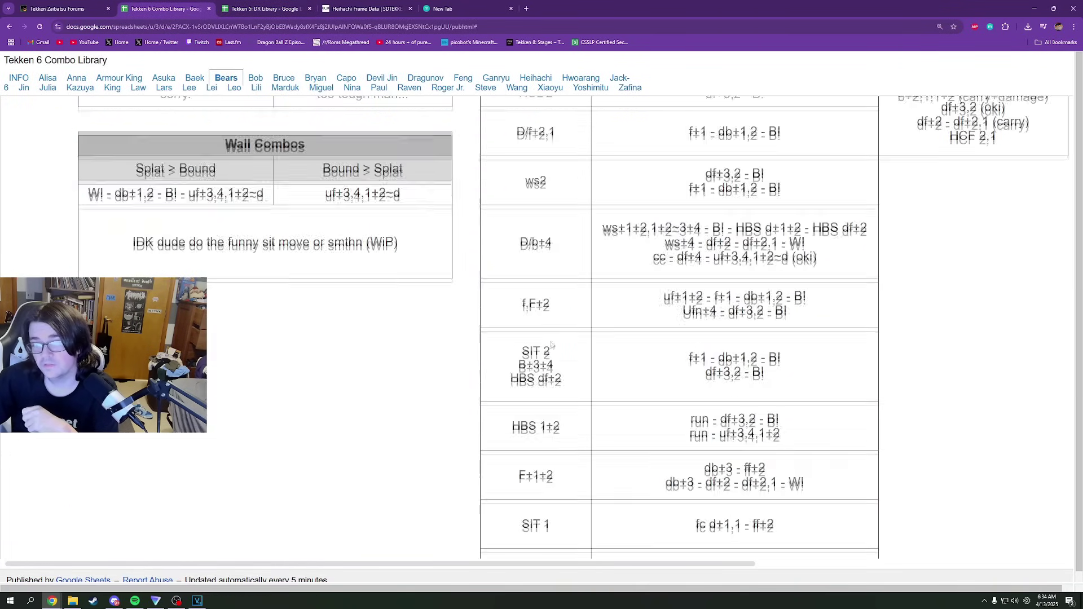
pyautogui.scroll(6, 429, 192)
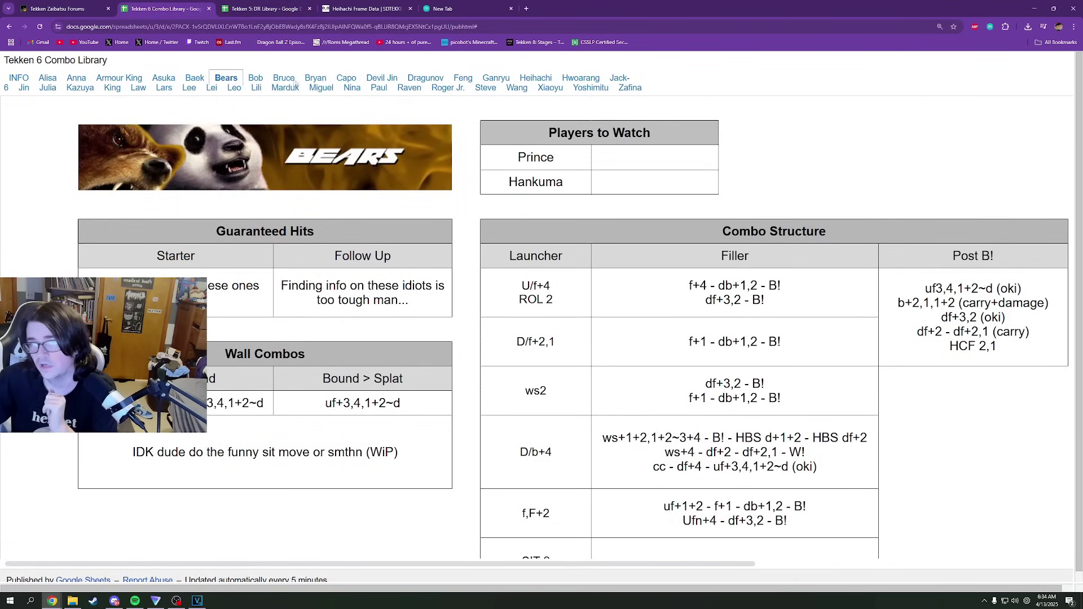
pyautogui.click(291, 80)
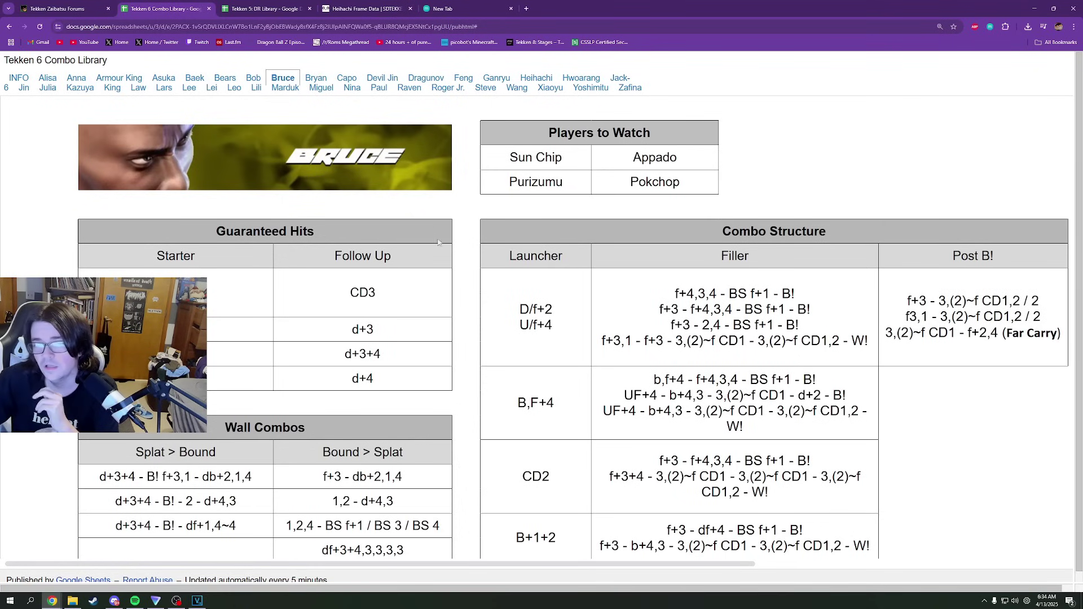
pyautogui.scroll(-3, 431, 264)
pyautogui.scroll(1, 721, 252)
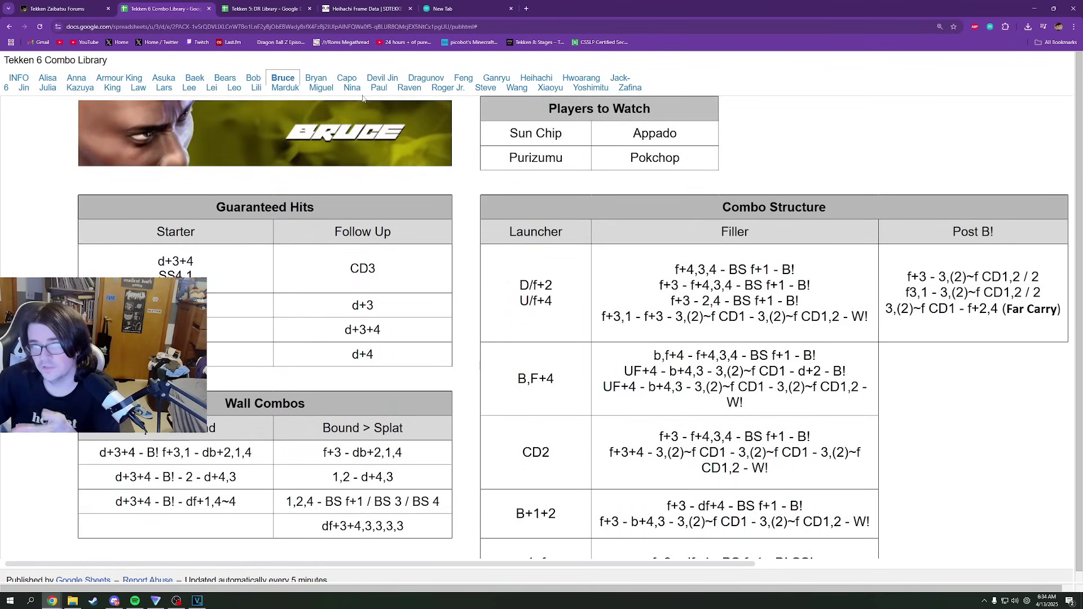
pyautogui.click(317, 78)
pyautogui.click(436, 86)
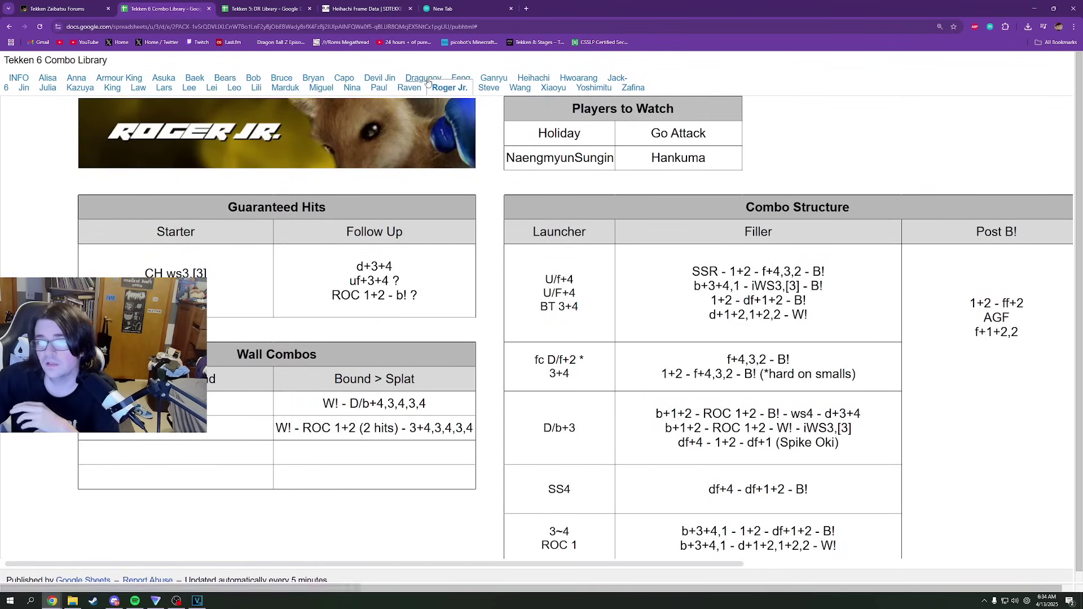
pyautogui.click(463, 78)
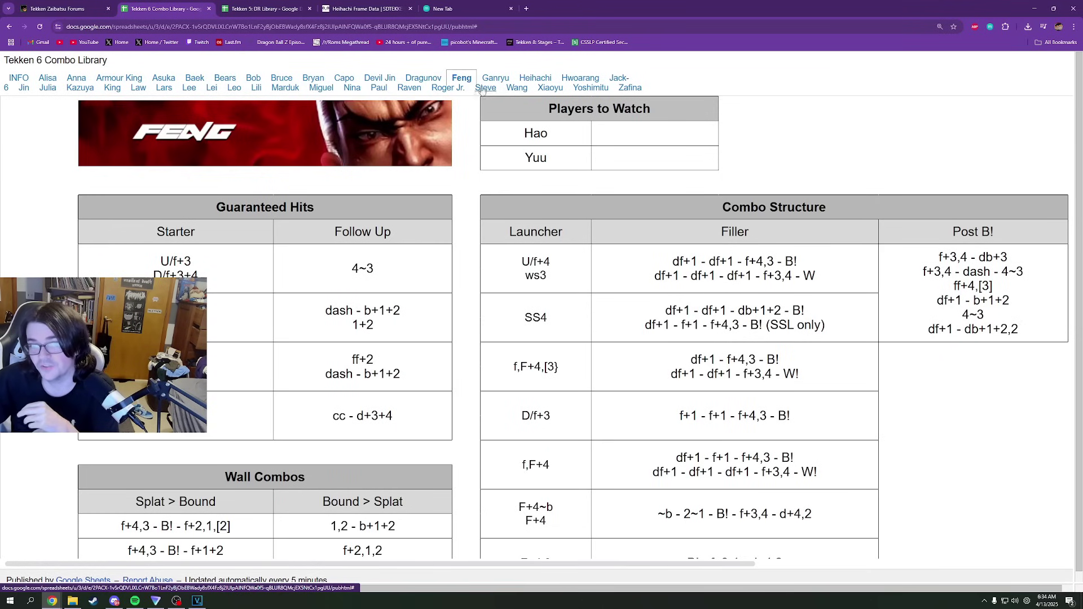
pyautogui.click(547, 80)
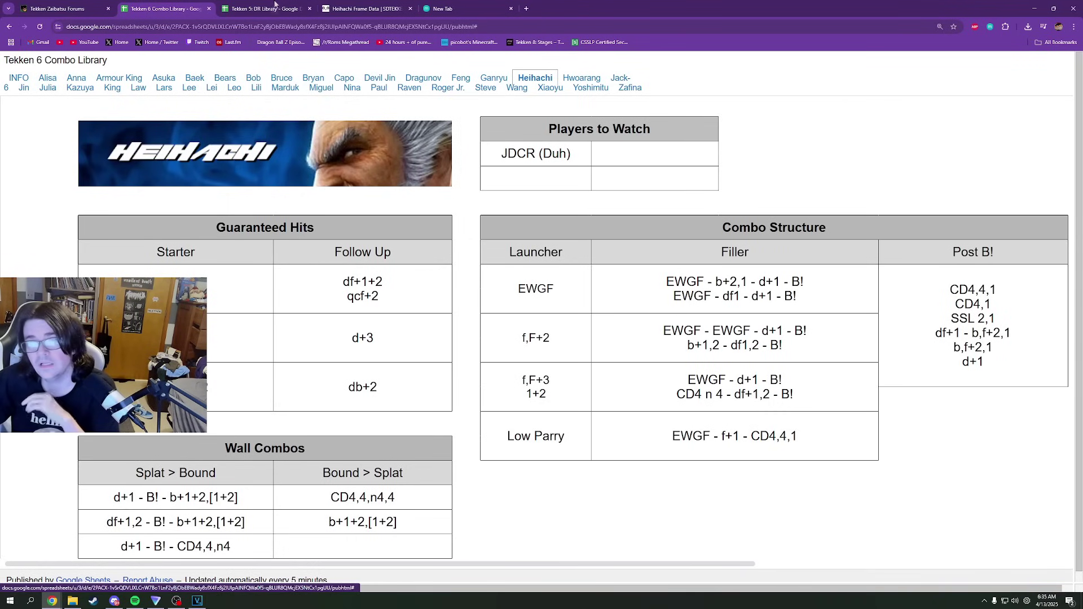
# Step: Examine the forum sections on the archived Tekken Zaibatsu Forums page in the browser
pyautogui.click(73, 8)
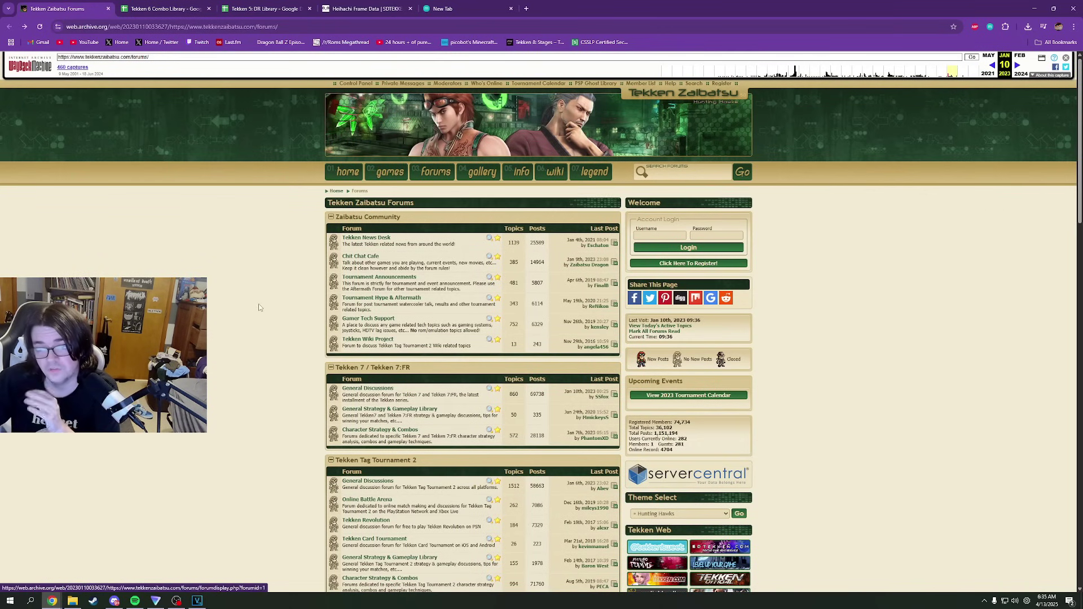
pyautogui.scroll(-3, 254, 313)
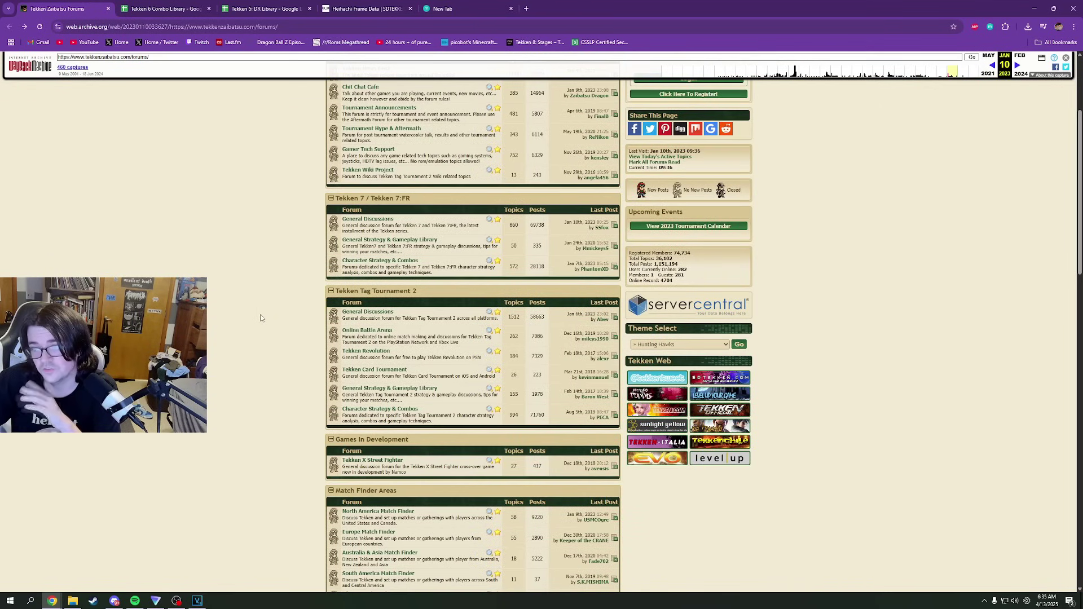
pyautogui.scroll(3, 255, 327)
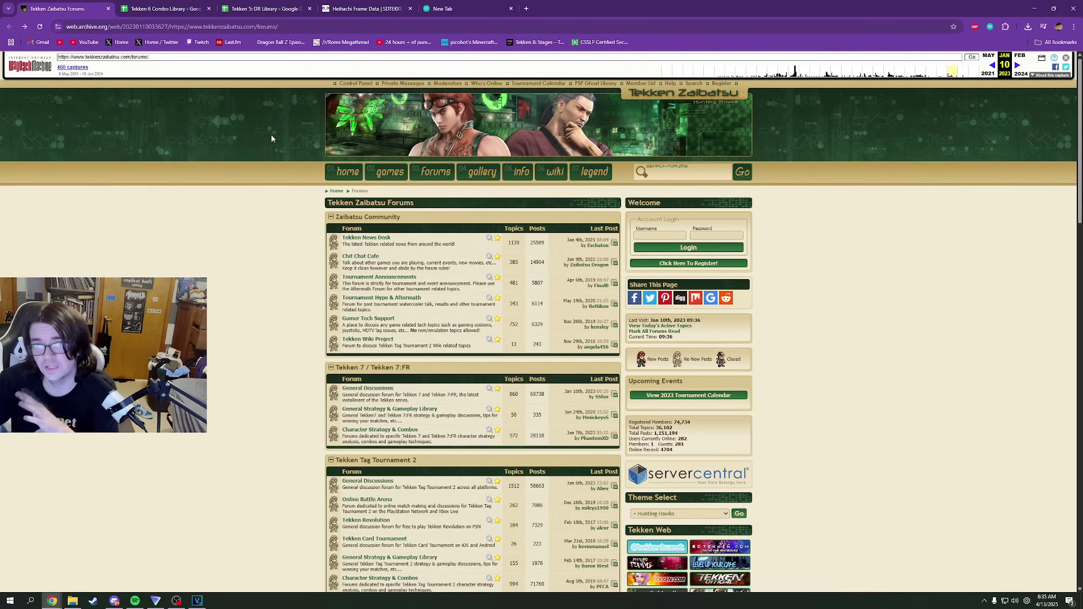
# Step: Examine Heihachi's frame data tables on SDTEKKEN, from the standing moves through Special Skills and Raijin Charge
pyautogui.click(353, 9)
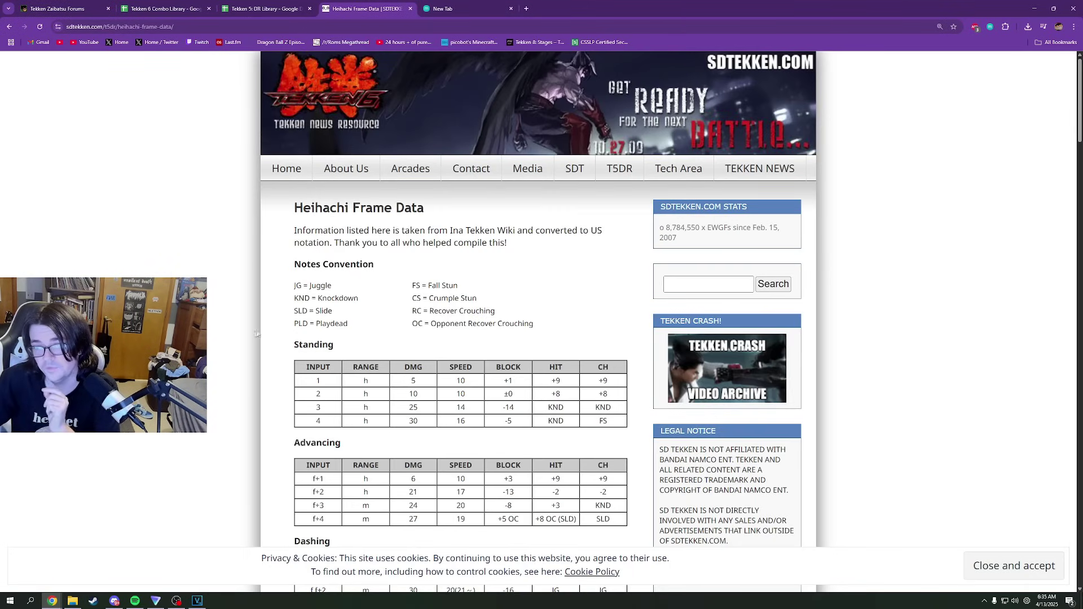
pyautogui.scroll(-20, 368, 348)
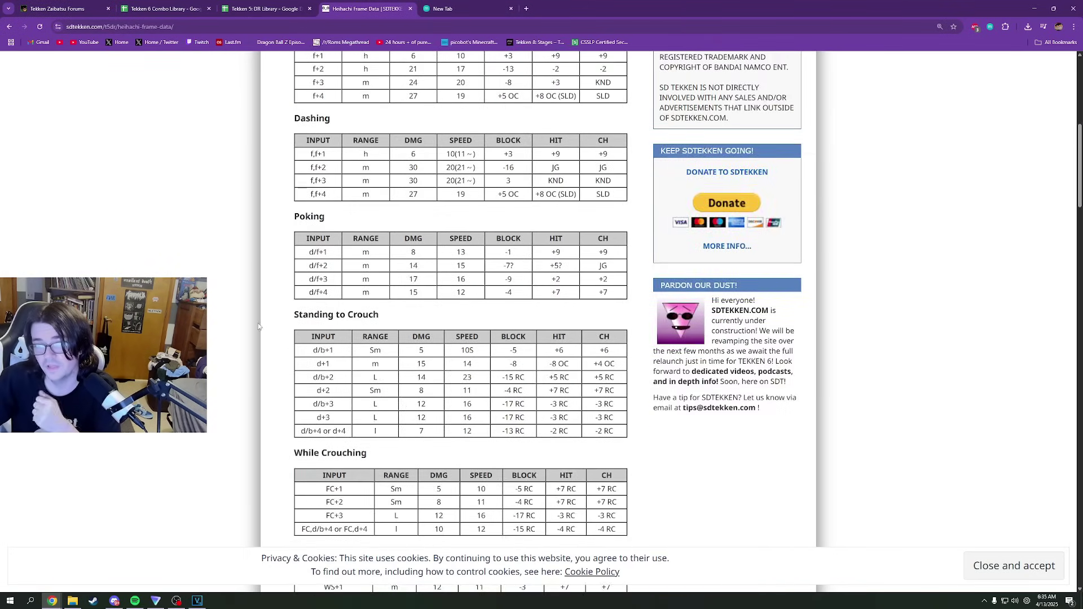
pyautogui.scroll(-5, 238, 317)
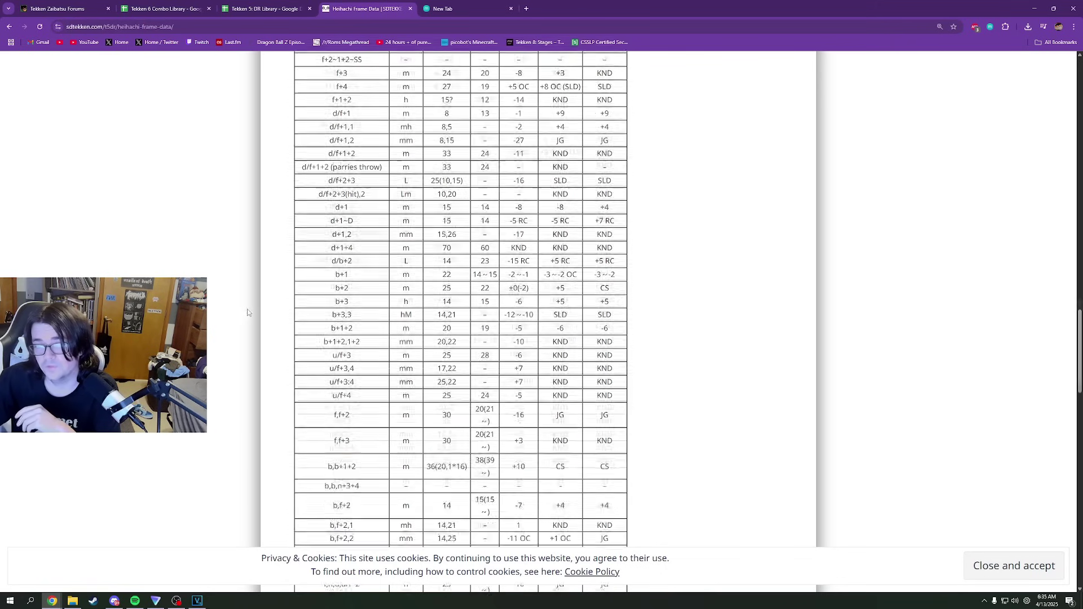
pyautogui.scroll(12, 225, 294)
pyautogui.scroll(10, 489, 203)
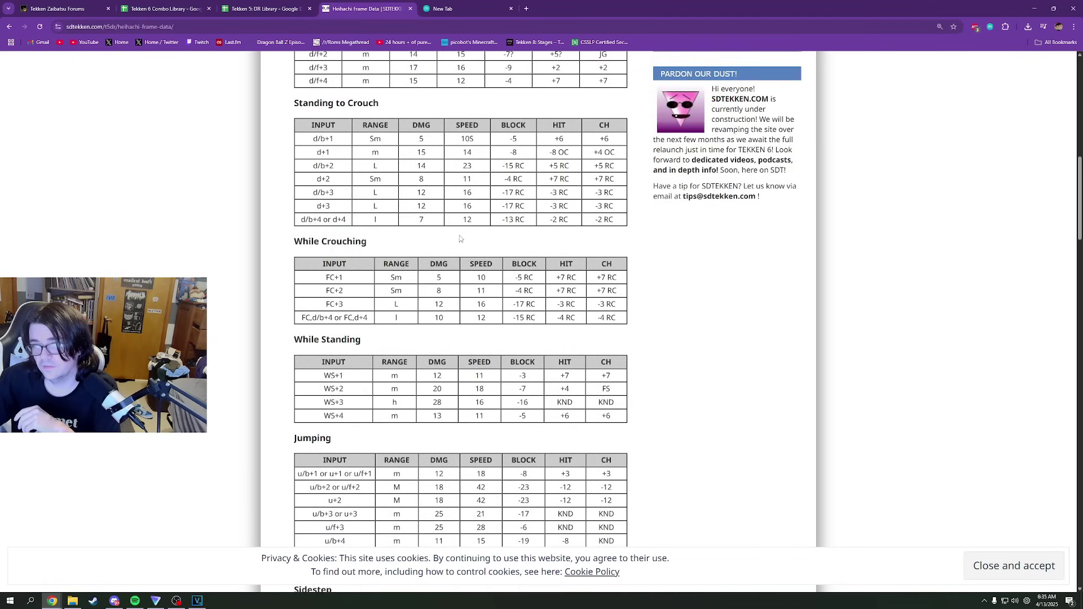
pyautogui.scroll(-8, 465, 269)
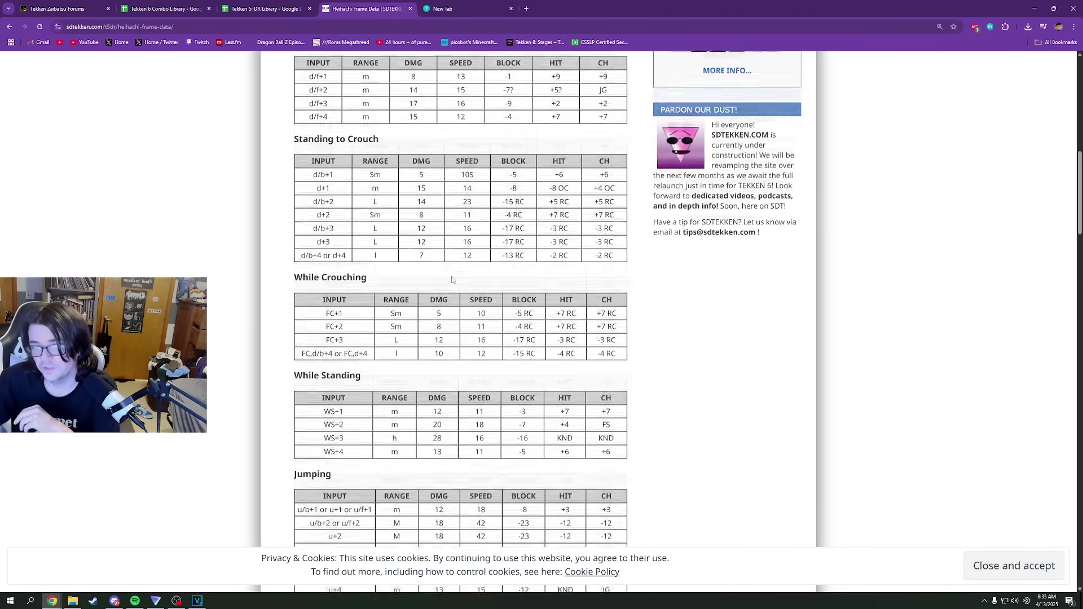
pyautogui.scroll(10, 429, 248)
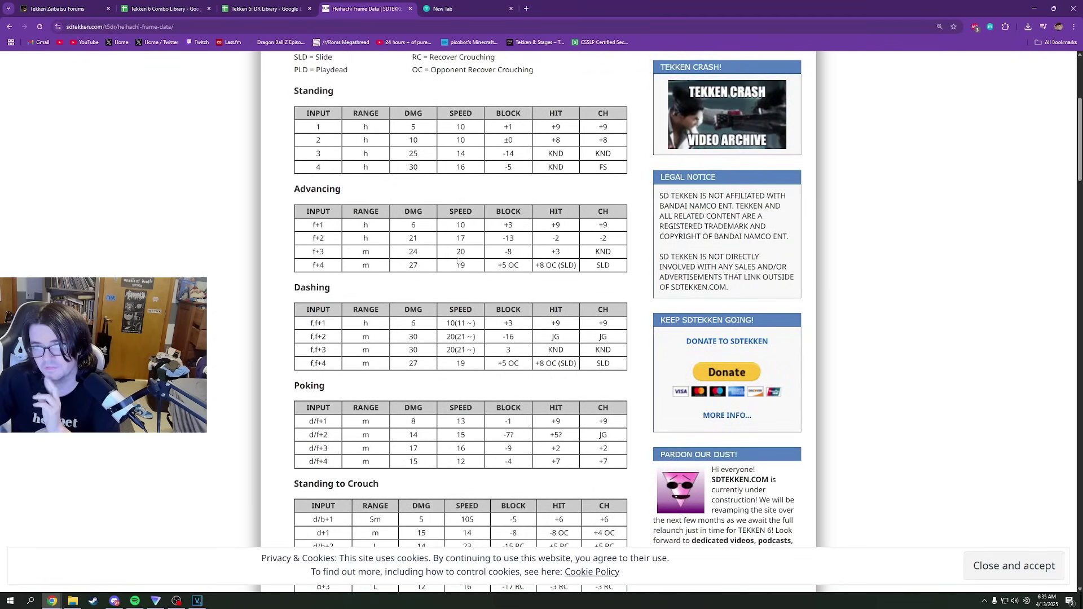
pyautogui.scroll(-7, 459, 262)
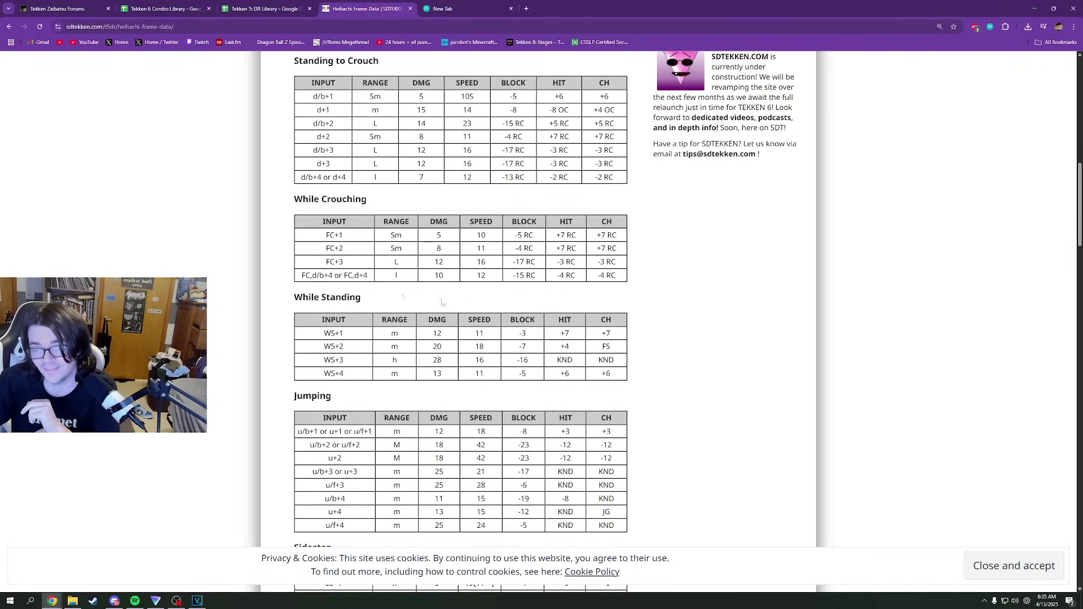
pyautogui.scroll(-10, 442, 303)
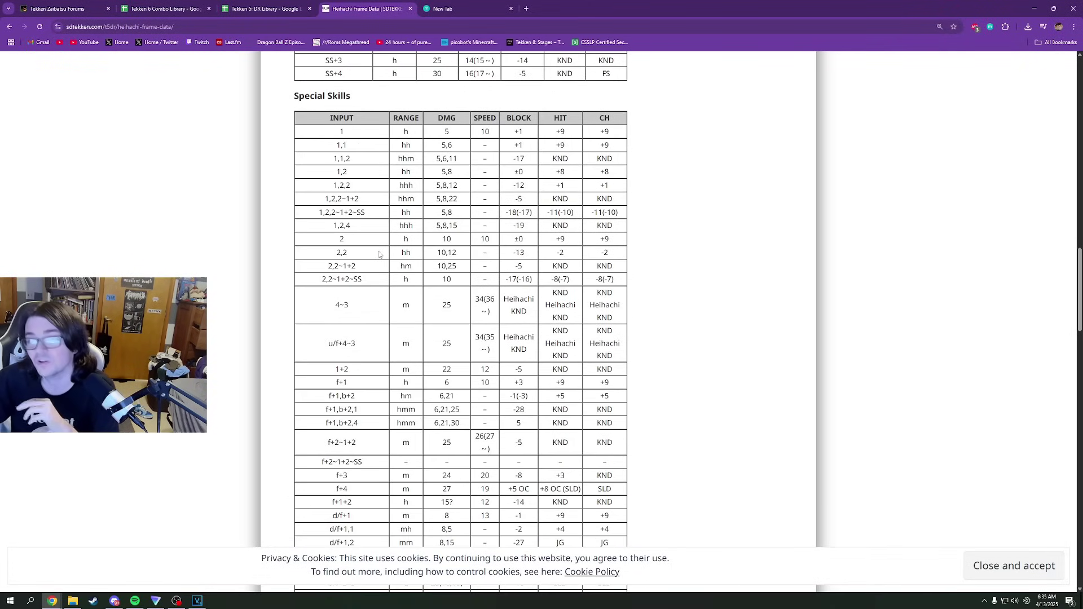
pyautogui.scroll(-5, 379, 254)
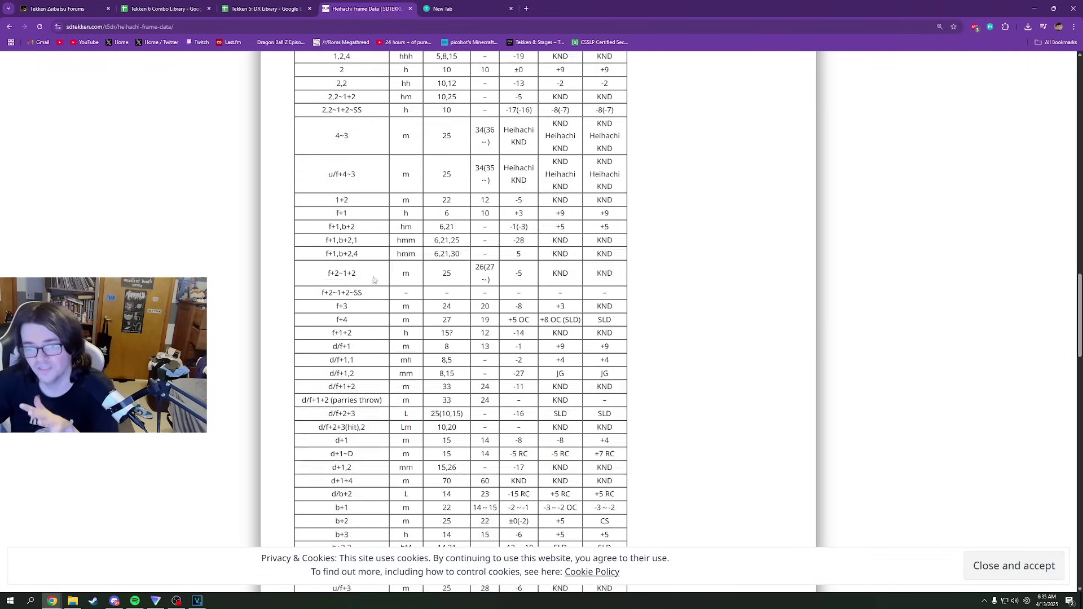
pyautogui.scroll(7, 380, 327)
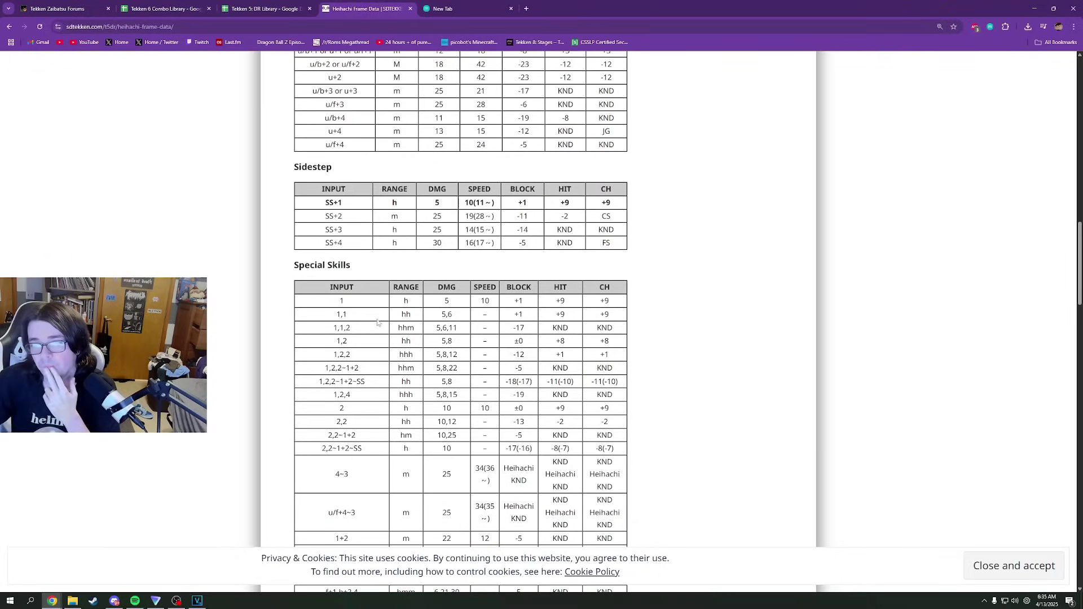
pyautogui.moveTo(318, 269); pyautogui.dragTo(351, 266)
pyautogui.click(345, 265)
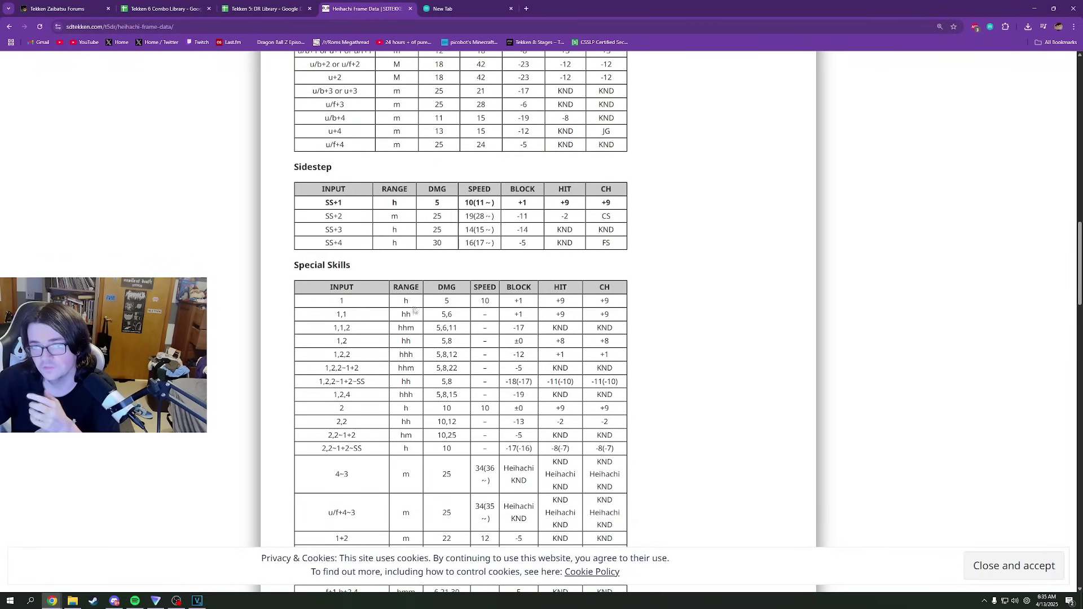
pyautogui.scroll(-20, 415, 310)
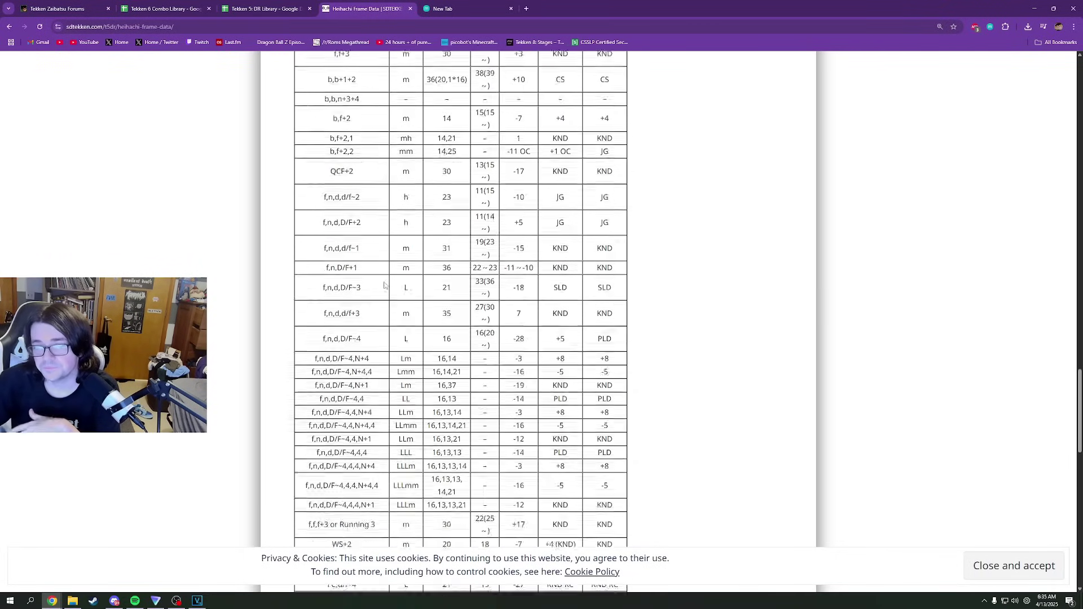
pyautogui.scroll(-7, 385, 284)
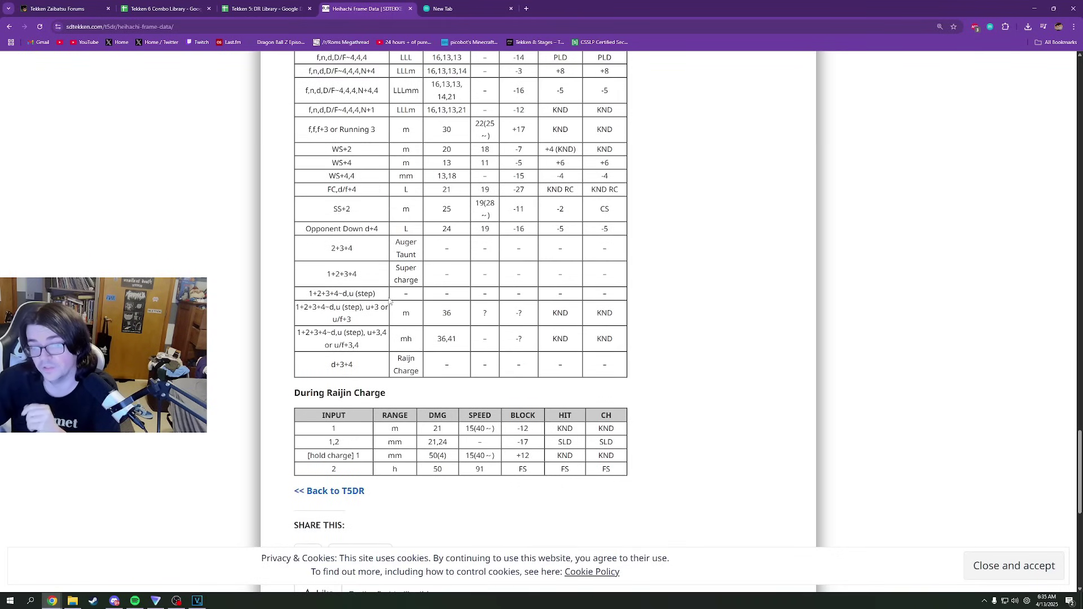
pyautogui.scroll(20, 381, 304)
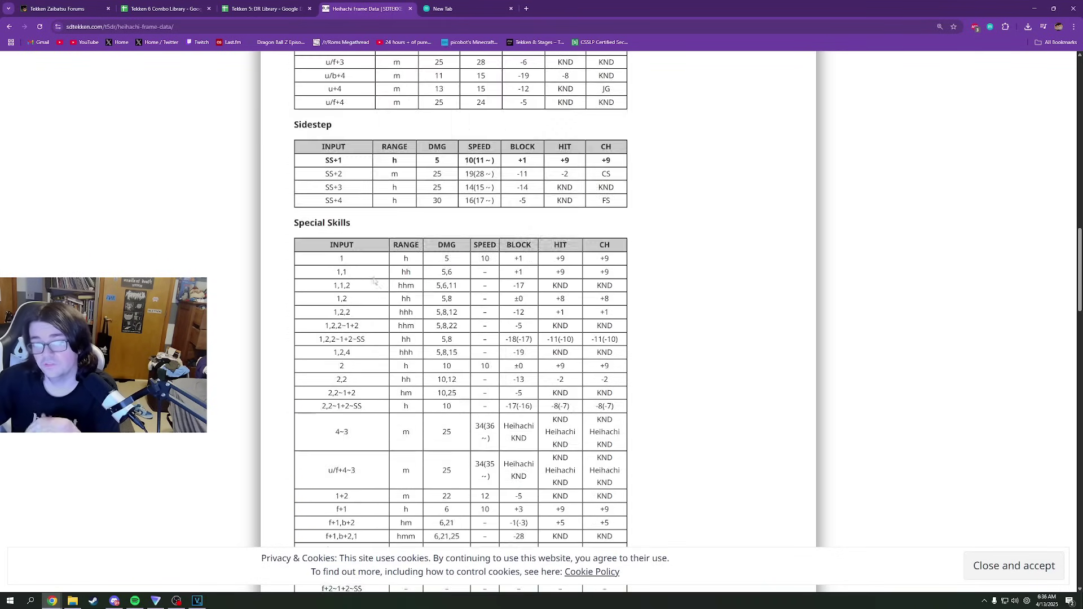
pyautogui.scroll(-9, 406, 317)
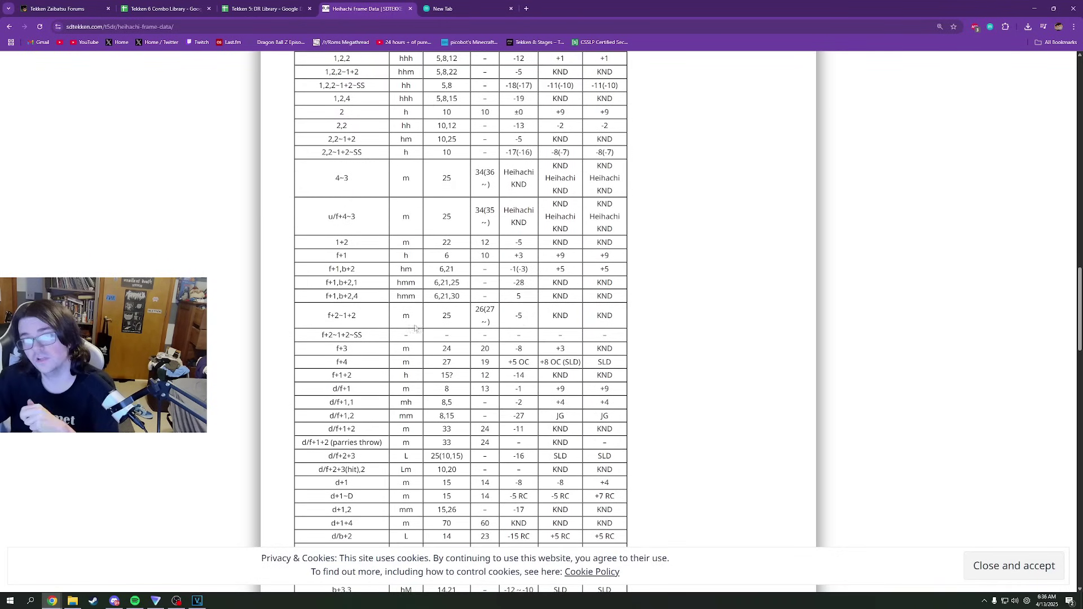
# Step: Revisit the open Tekken 5: DR Library, Tekken 6 Combo Library, Tekken Zaibatsu Forums and Heihachi Frame Data pages
pyautogui.click(277, 9)
pyautogui.click(366, 9)
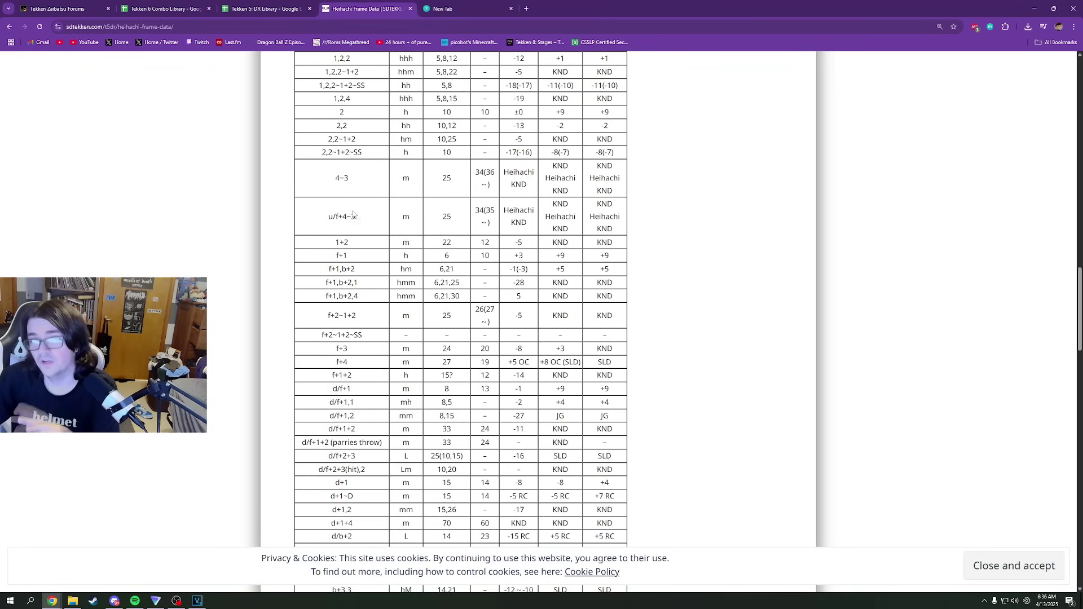
pyautogui.click(166, 8)
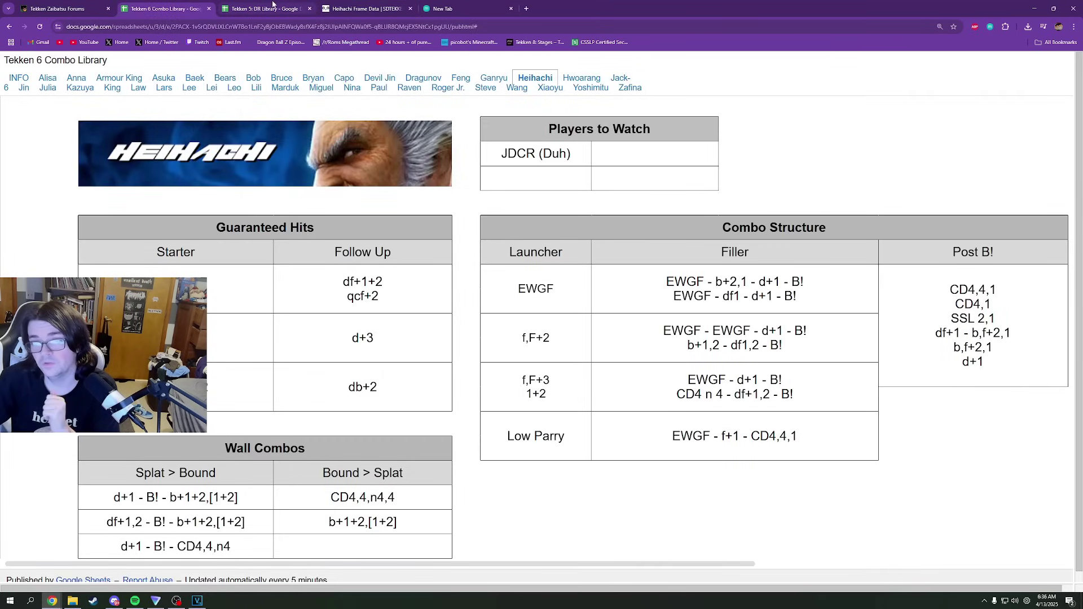
pyautogui.click(62, 9)
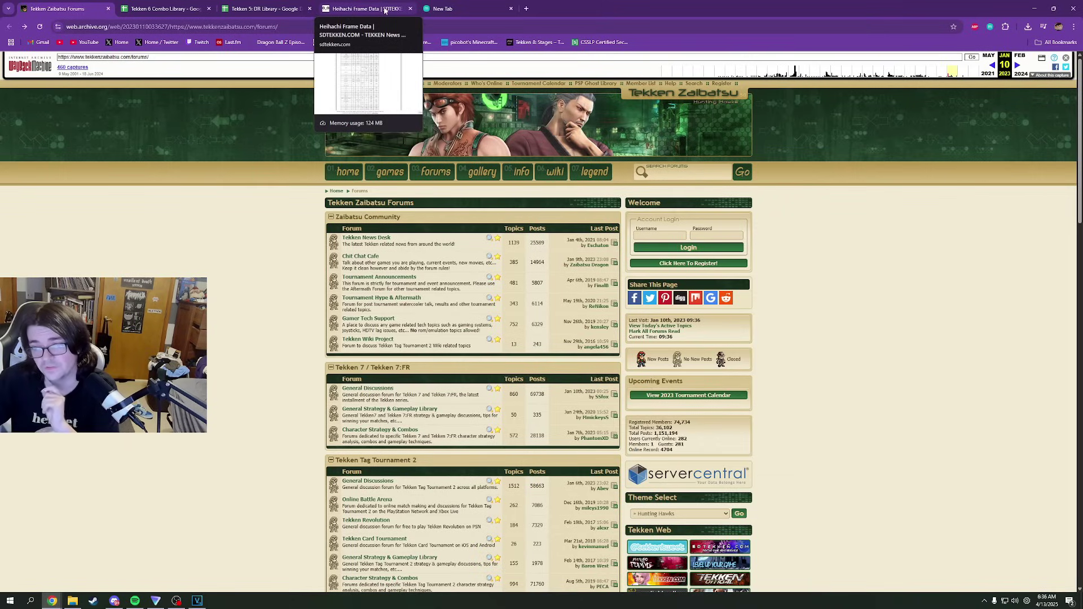
pyautogui.click(358, 6)
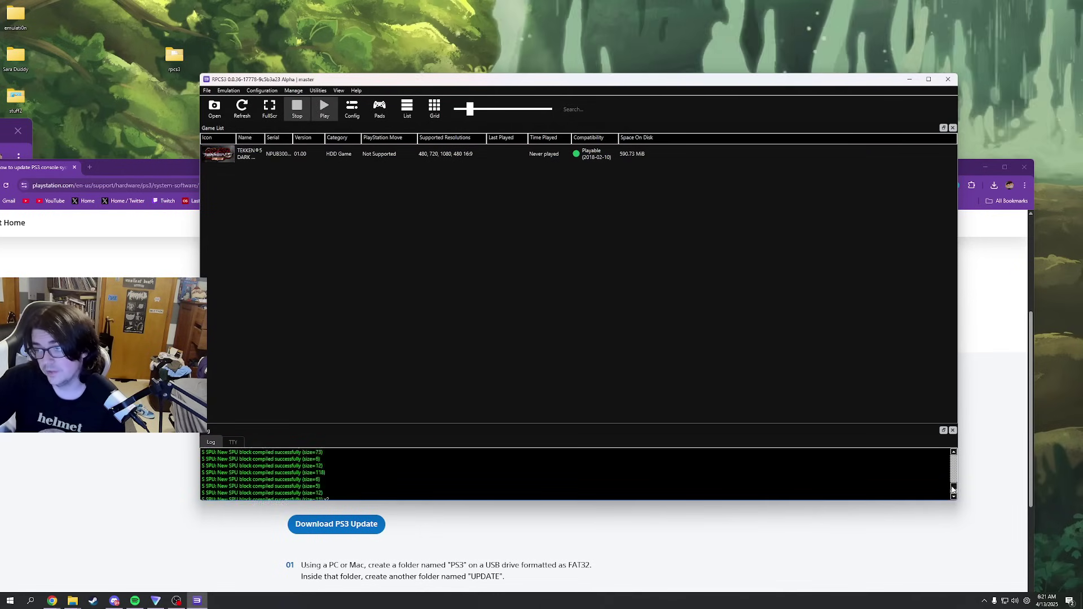
# Step: Boot TEKKEN 5 DARK RESURRECTION ONLINE in RPCS3 and lower its volume in the Windows volume mixer
pyautogui.doubleClick(289, 153)
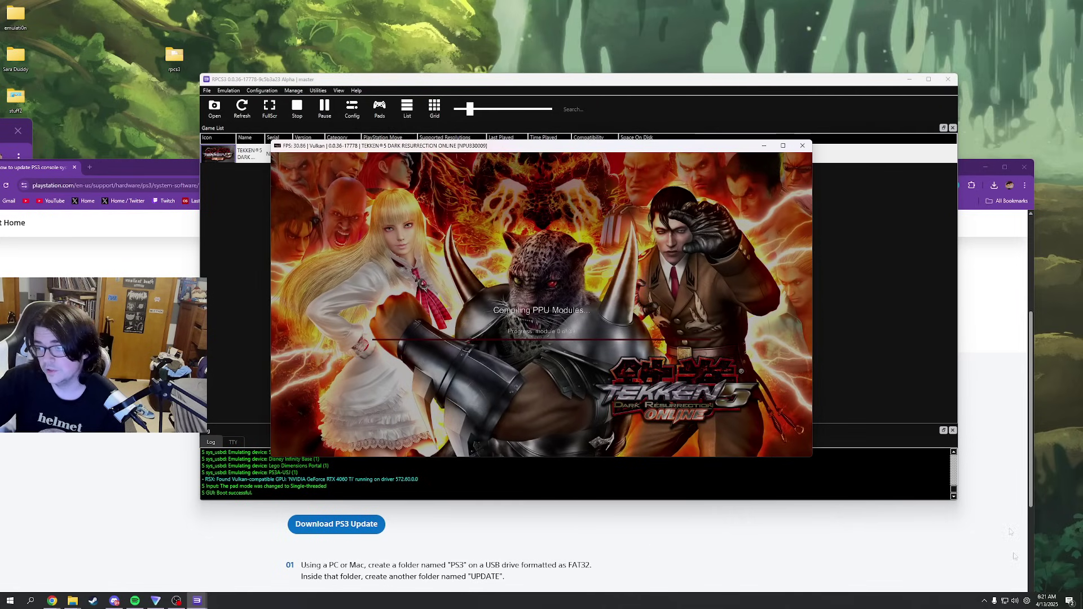
pyautogui.rightClick(1015, 601)
pyautogui.click(997, 541)
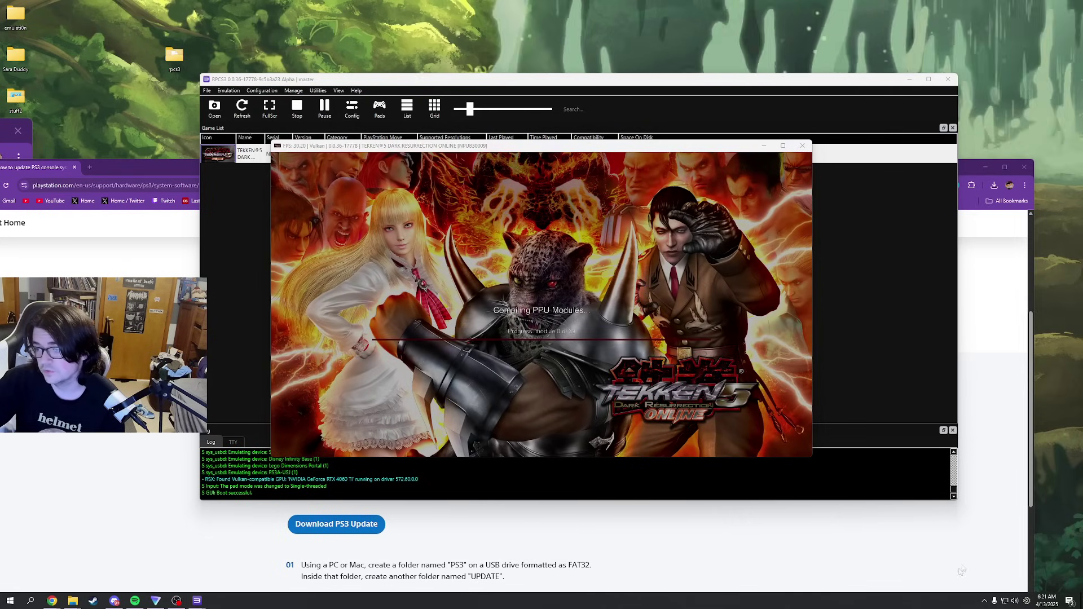
pyautogui.moveTo(975, 581)
pyautogui.mouseDown()
pyautogui.moveTo(1054, 581)
pyautogui.moveTo(960, 581)
pyautogui.mouseUp()
pyautogui.moveTo(1001, 508); pyautogui.dragTo(1001, 555)
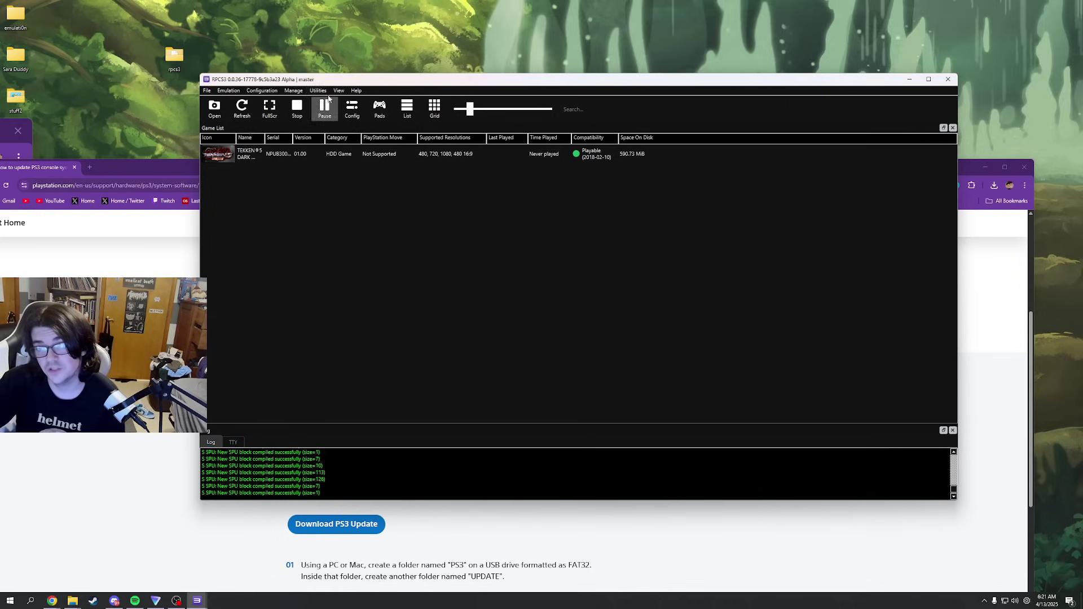
pyautogui.click(264, 92)
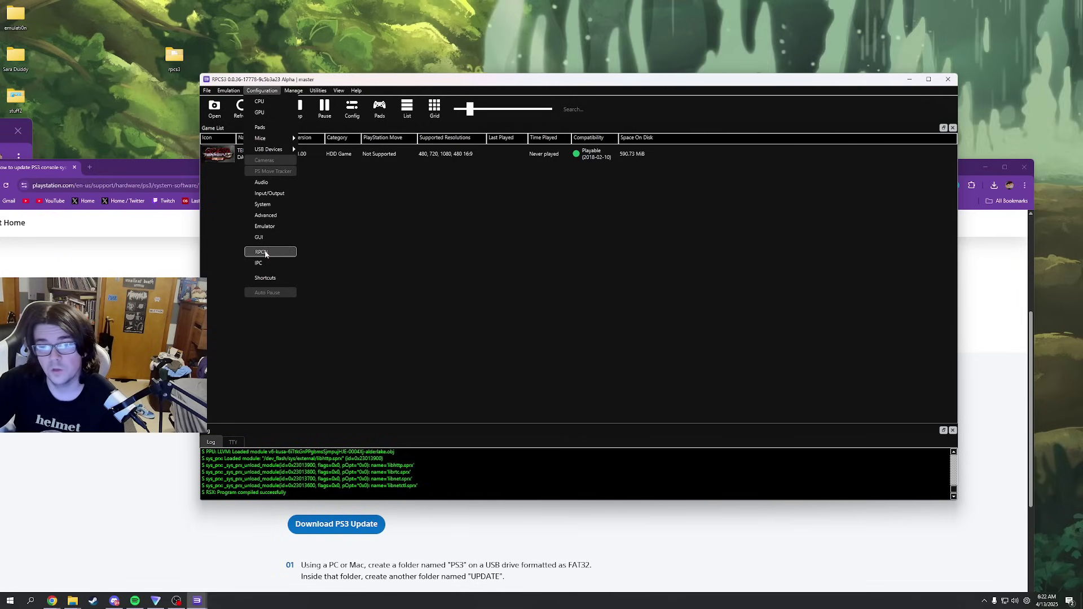
pyautogui.click(265, 252)
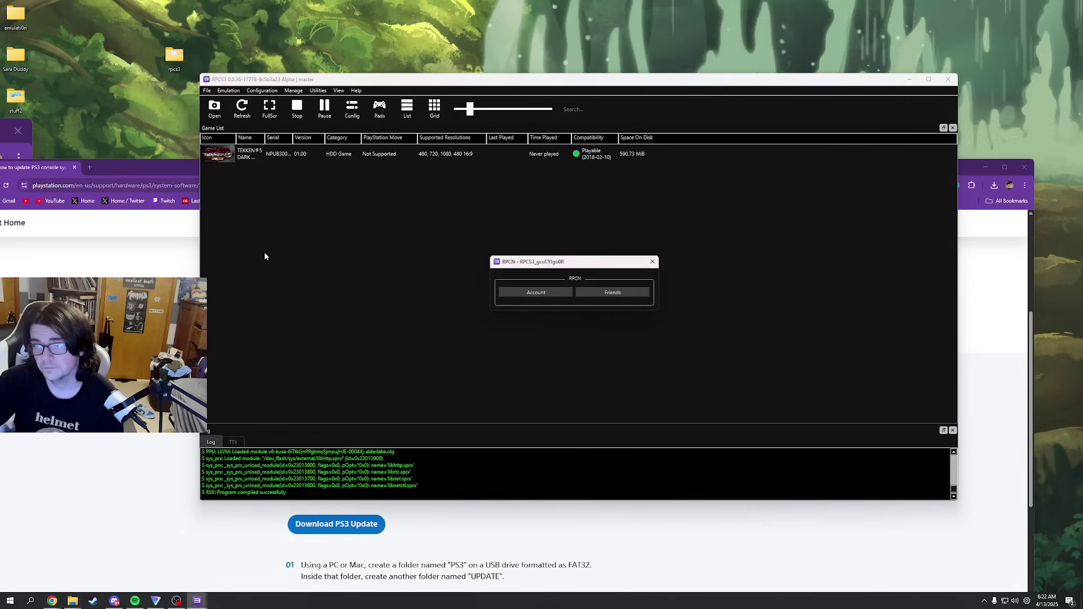
pyautogui.click(547, 295)
pyautogui.click(643, 294)
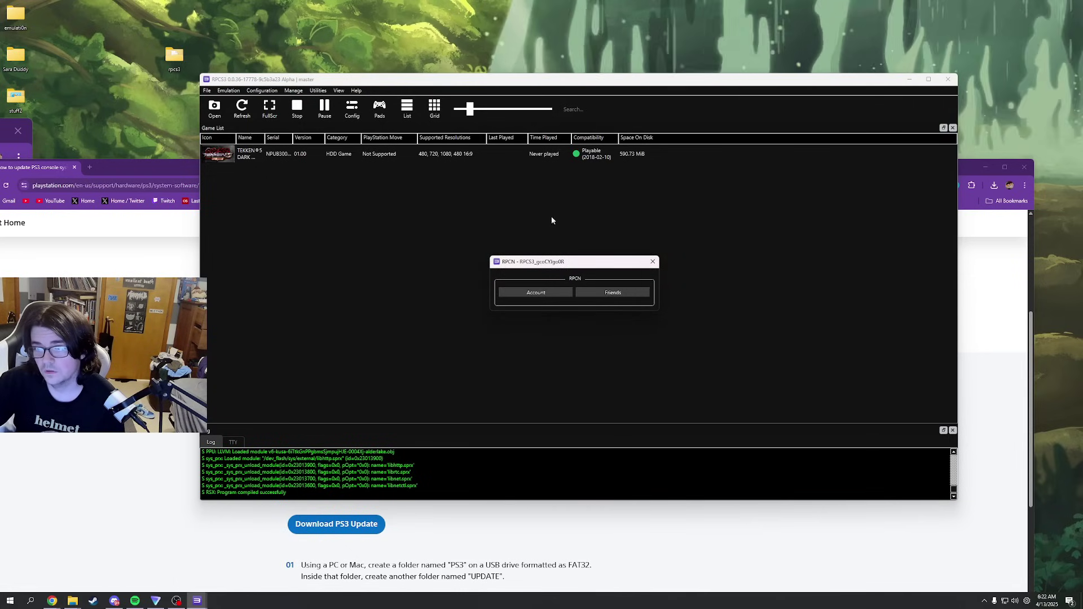
pyautogui.moveTo(197, 601)
pyautogui.moveTo(219, 571)
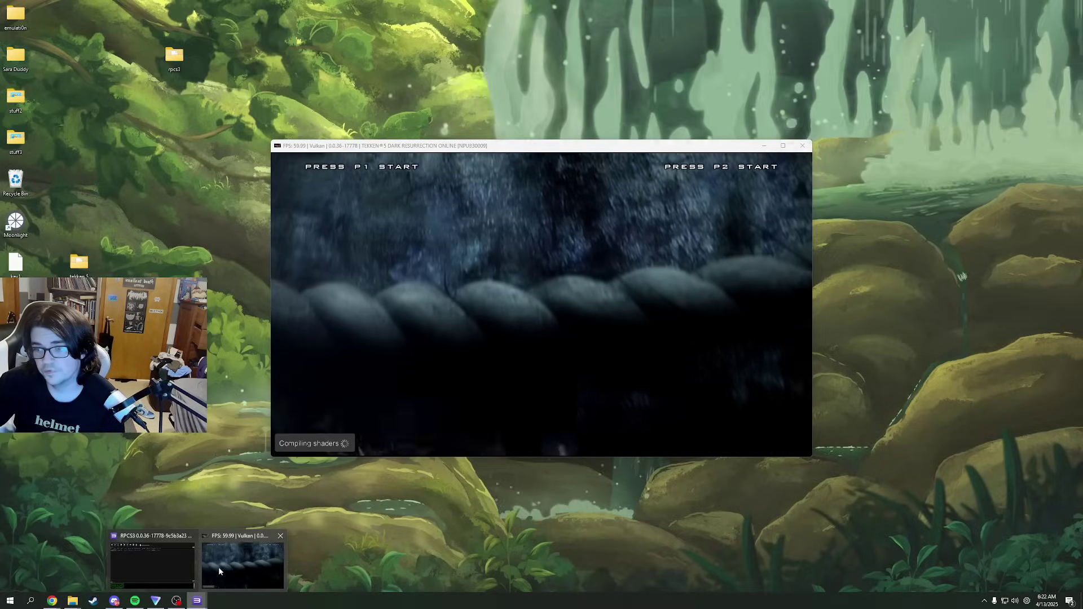
pyautogui.click(653, 261)
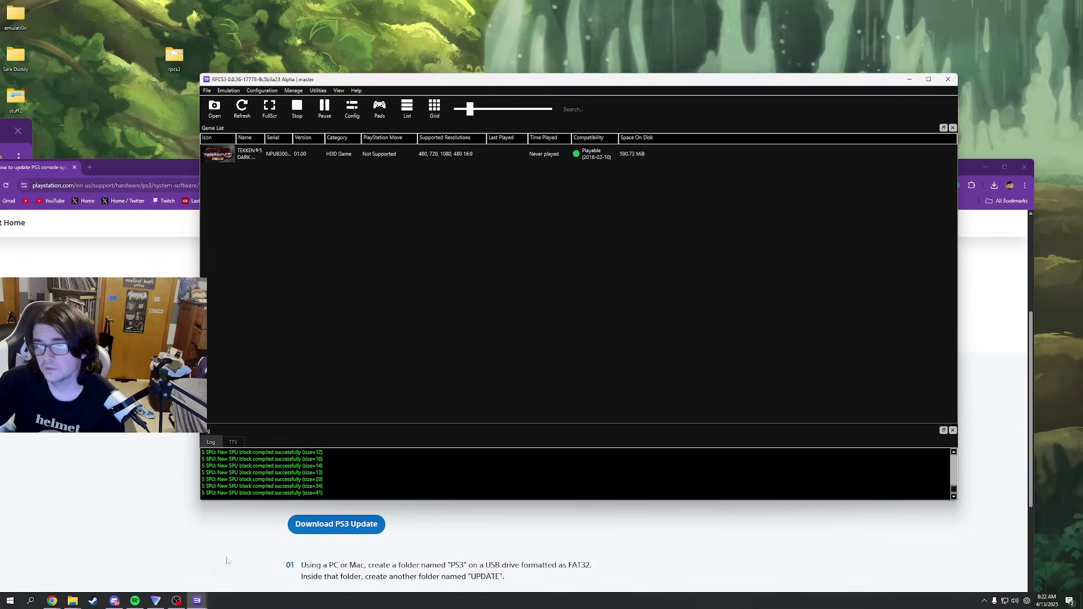
# Step: Close the running TEKKEN 5 DARK RESURRECTION ONLINE game and confirm exiting it
pyautogui.moveTo(197, 601)
pyautogui.click(278, 539)
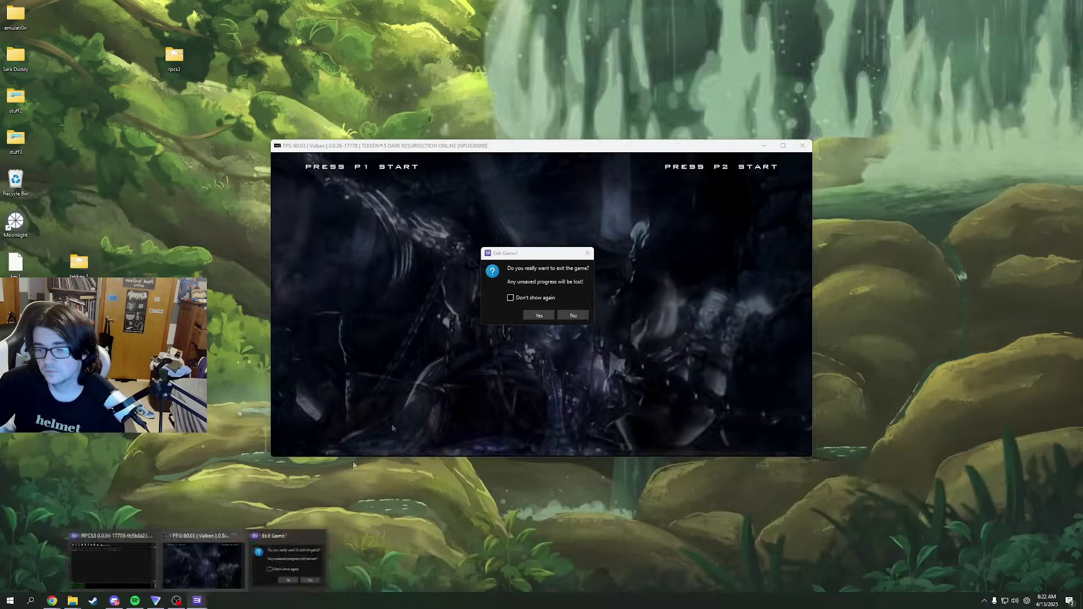
pyautogui.click(531, 315)
# Step: Start creating an RPCN account on the Official RPCN Server with the suggested username, and cancel at the password entry
pyautogui.click(262, 90)
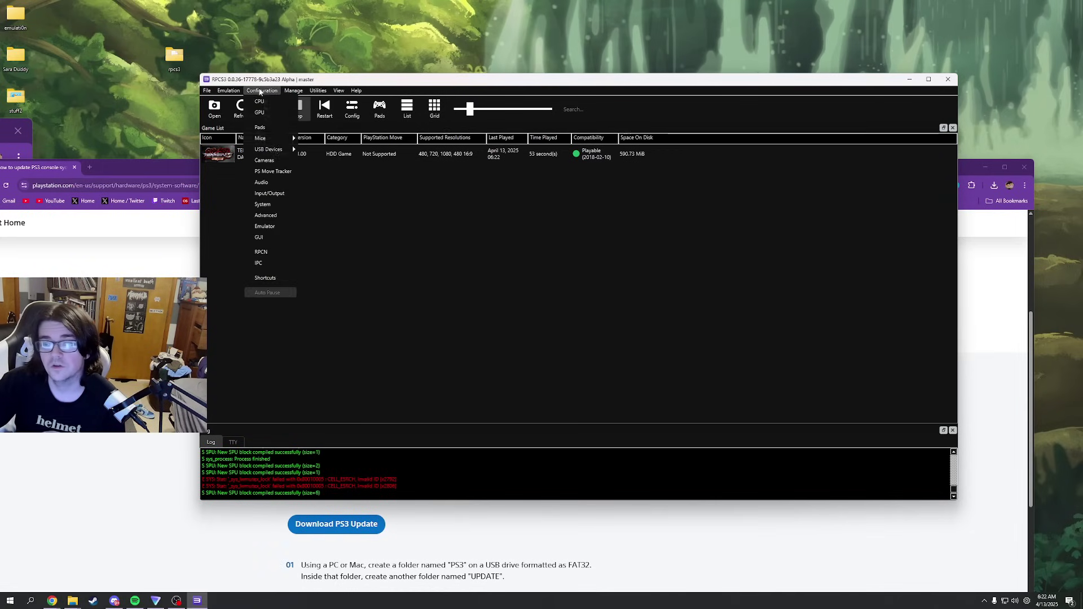
pyautogui.click(265, 258)
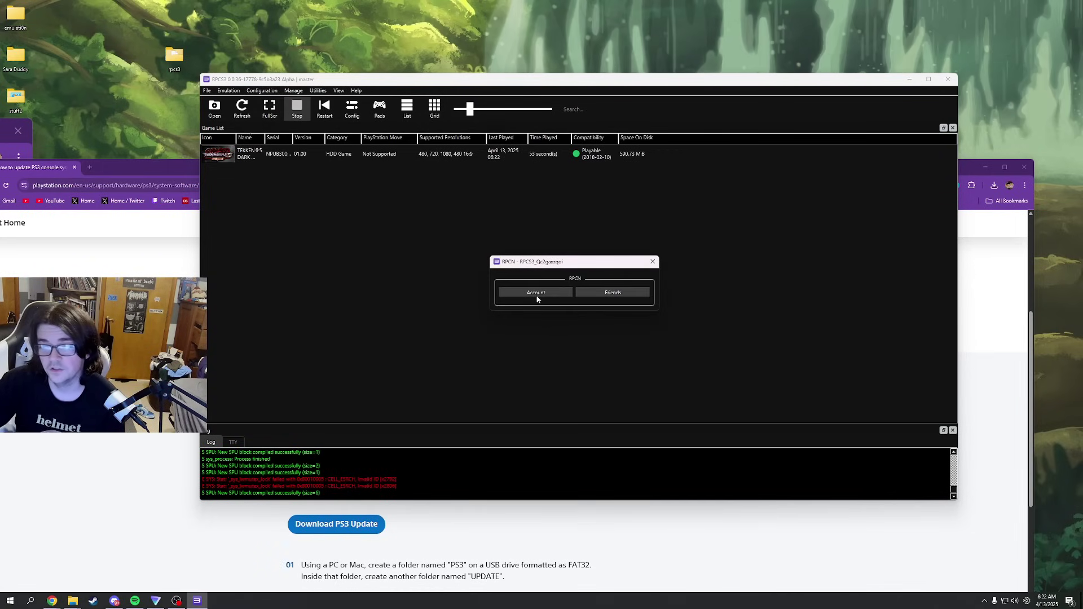
pyautogui.click(537, 294)
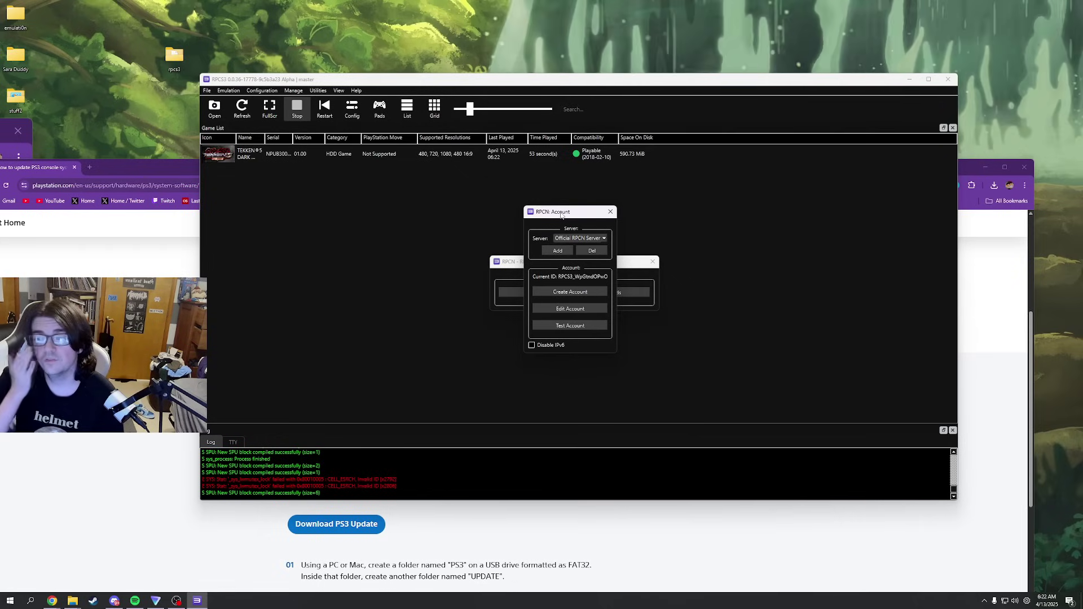
pyautogui.click(576, 294)
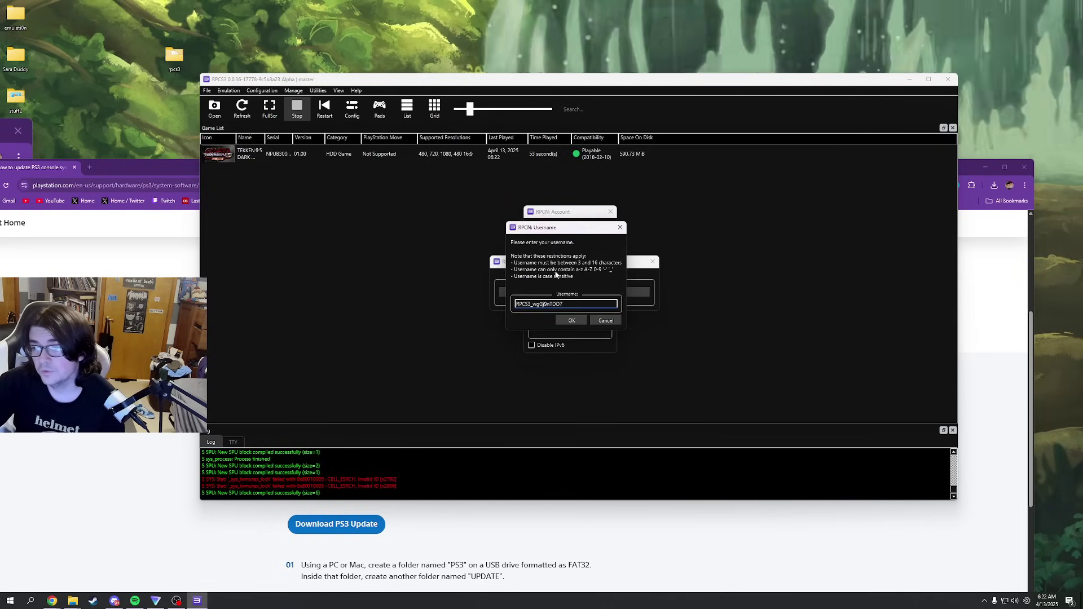
pyautogui.click(572, 321)
pyautogui.click(560, 322)
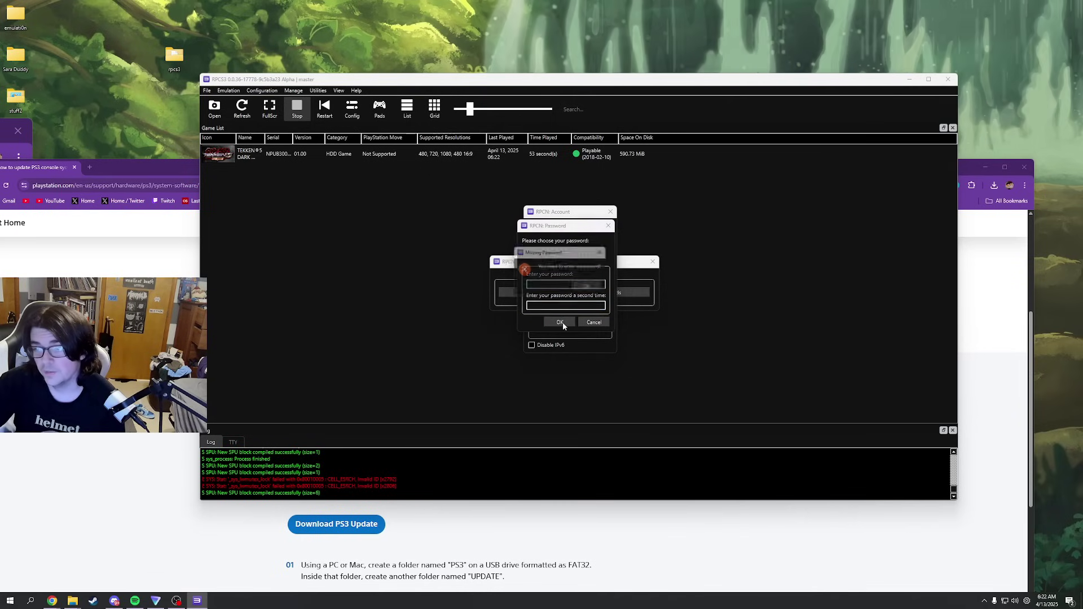
pyautogui.click(587, 287)
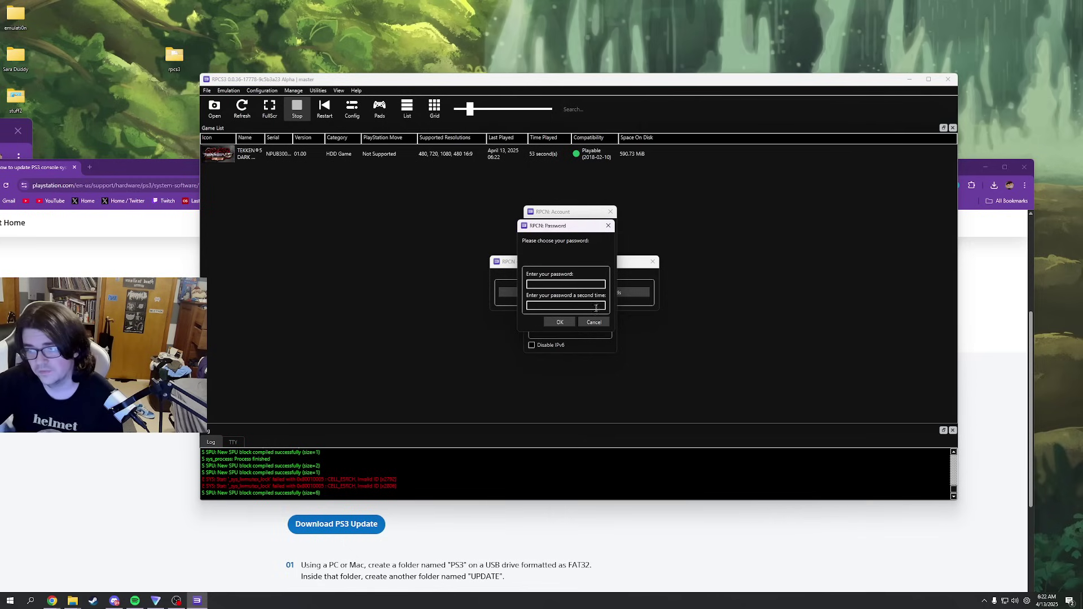
pyautogui.click(595, 323)
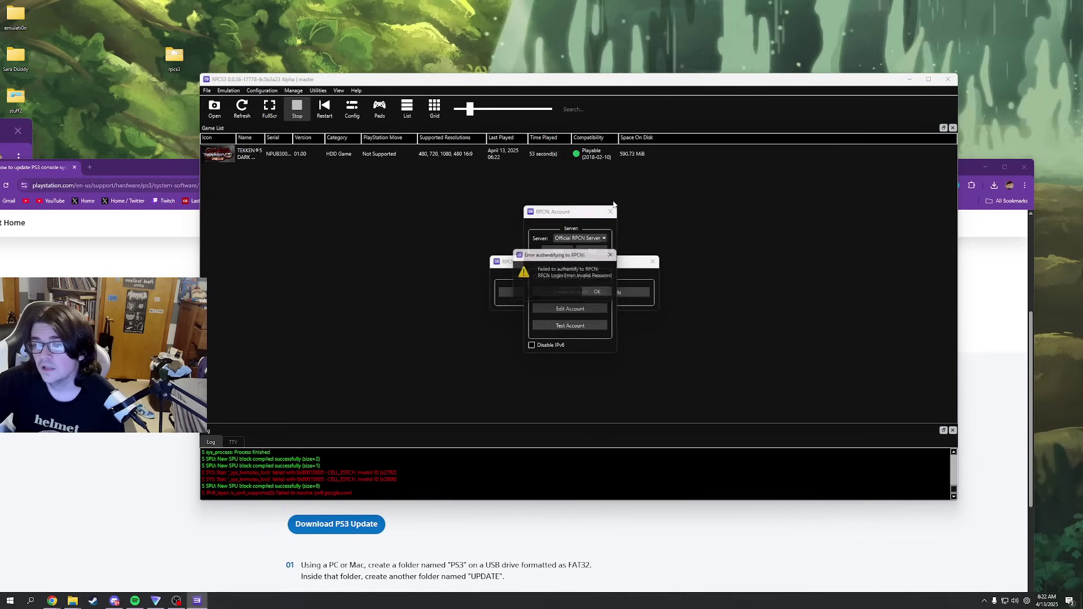
# Step: Try to test the current RPCN account, dismiss the response, and close the RPCN dialogs
pyautogui.click(602, 293)
pyautogui.click(610, 211)
pyautogui.click(653, 261)
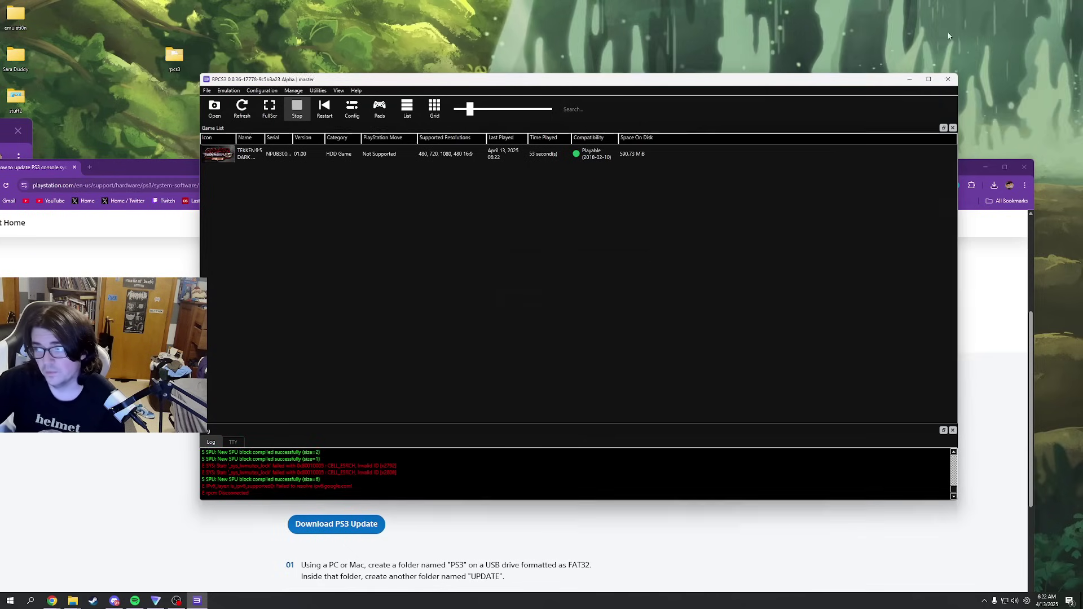
# Step: Launch the other RPCS3 installation from the emulati0n folder's PS3 subfolder and dismiss the update offer
pyautogui.doubleClick(17, 20)
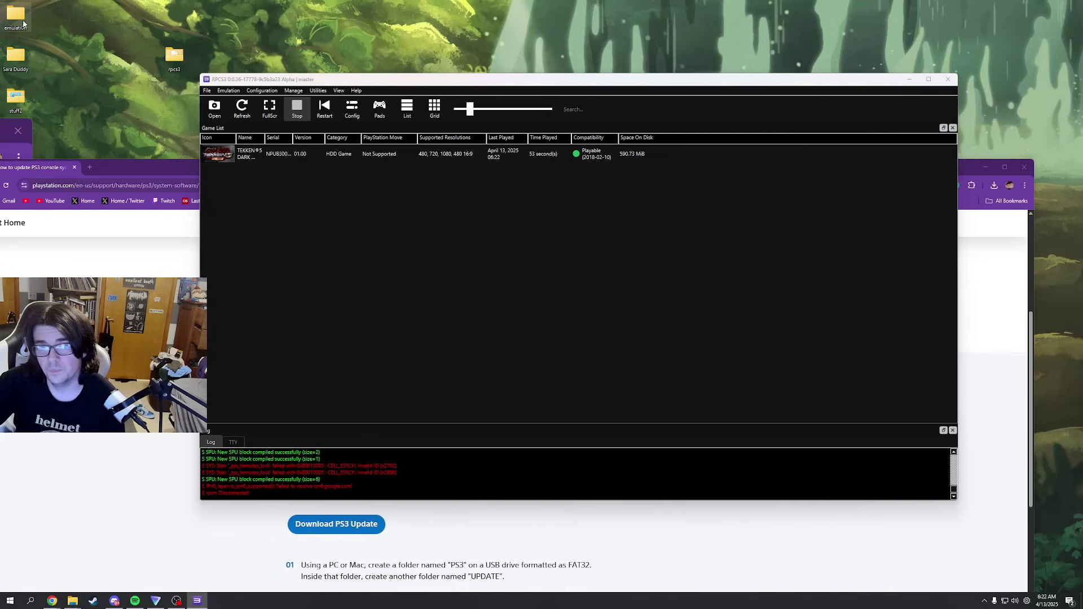
pyautogui.doubleClick(406, 270)
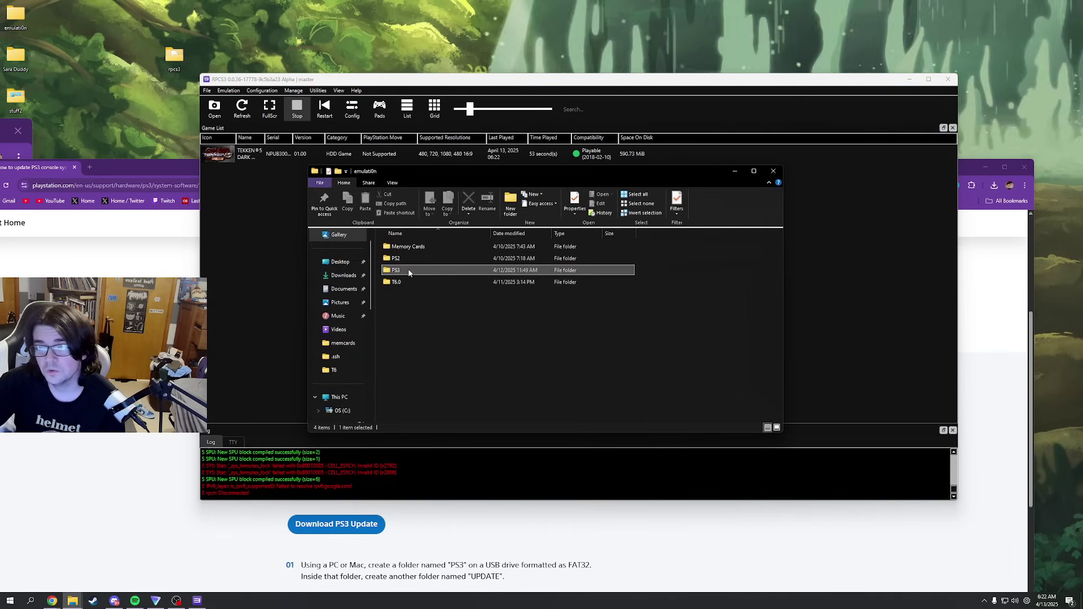
pyautogui.scroll(-7, 412, 395)
pyautogui.doubleClick(414, 407)
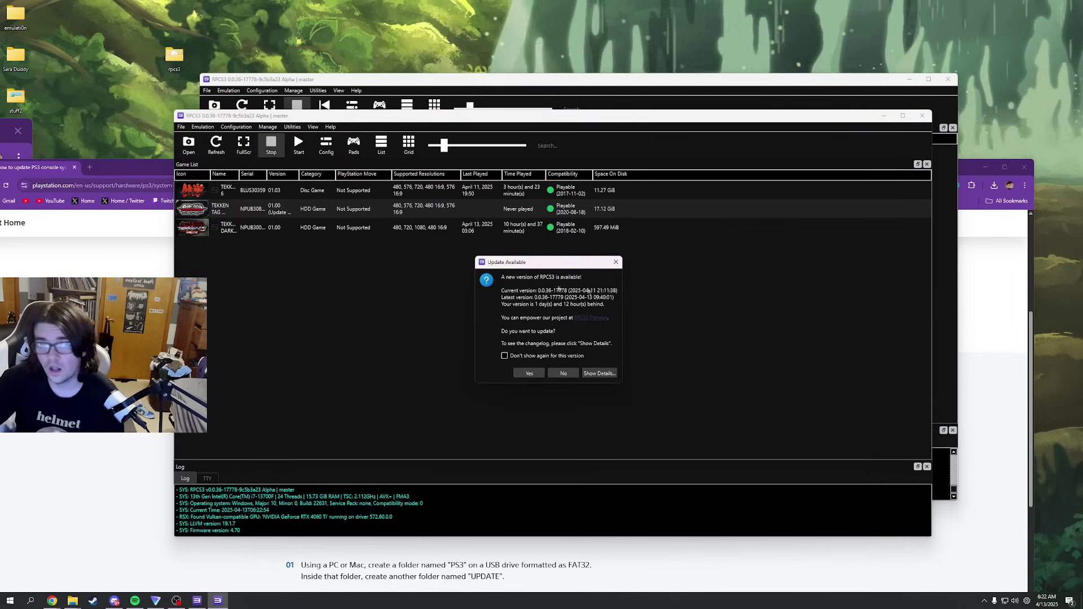
pyautogui.click(616, 262)
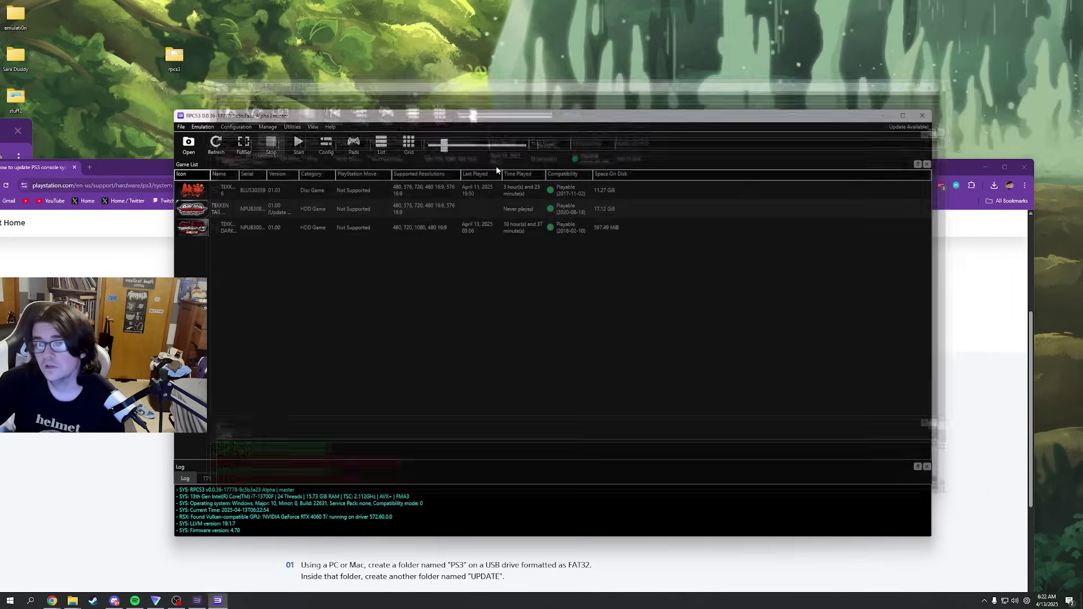
# Step: Test the RPCN account configured in this RPCS3 installation against the Official RPCN Server and close the RPCN dialogs
pyautogui.click(236, 127)
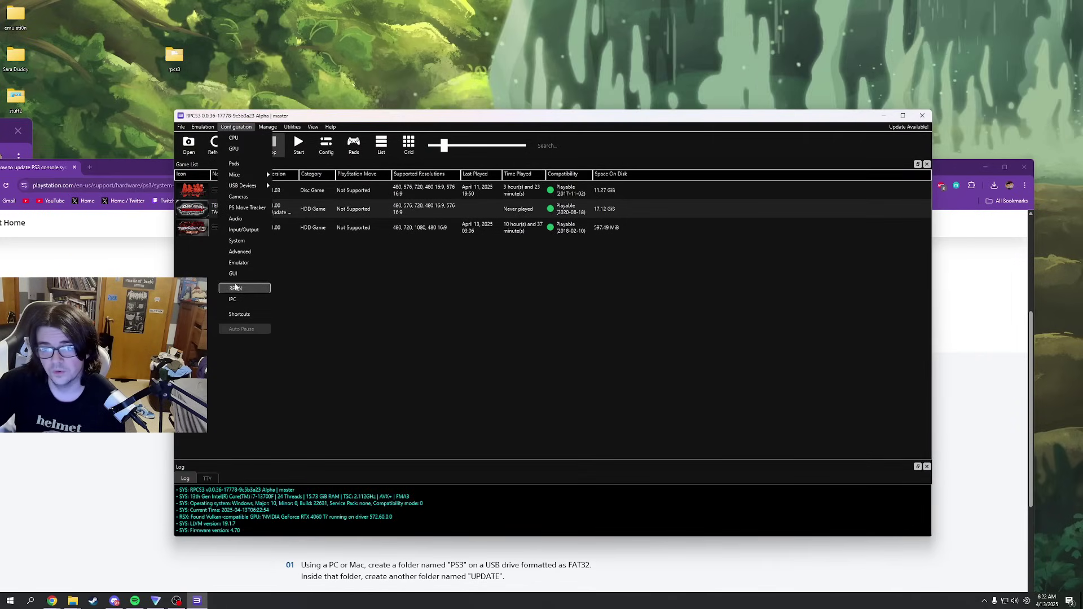
pyautogui.click(235, 288)
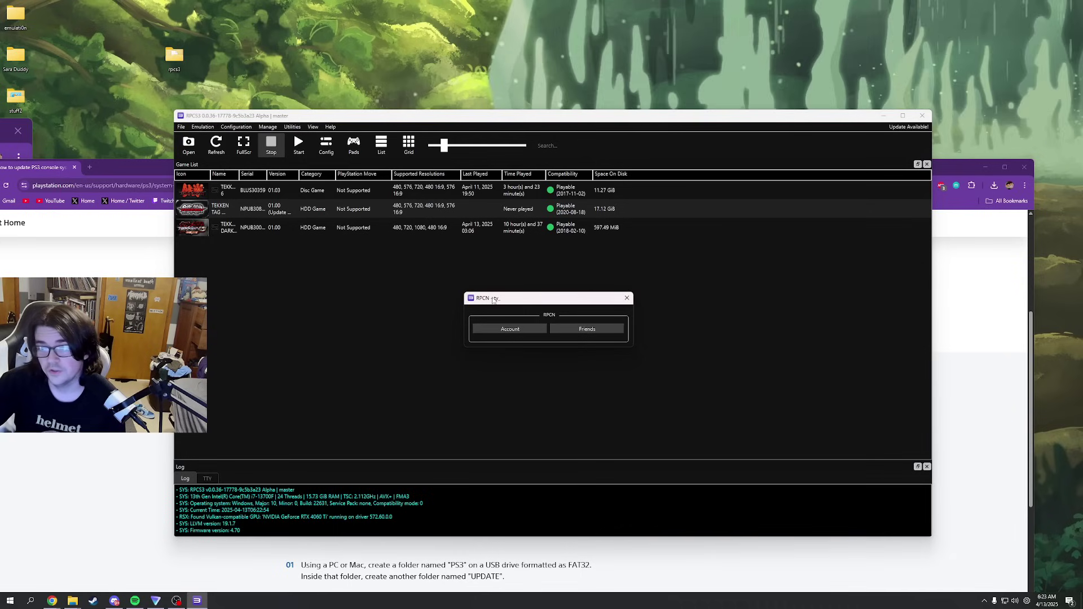
pyautogui.click(500, 327)
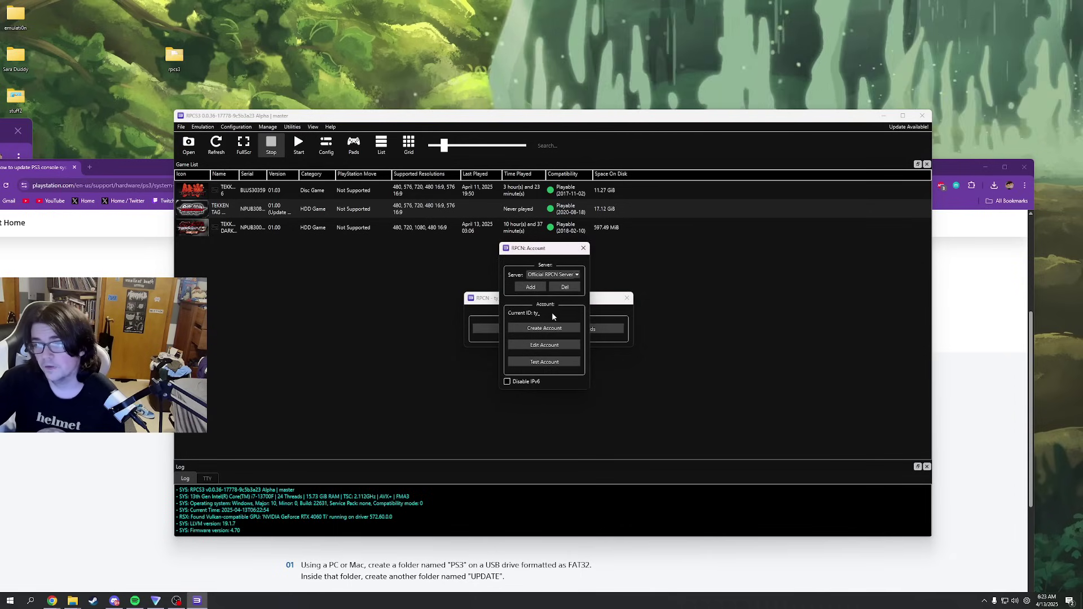
pyautogui.click(544, 364)
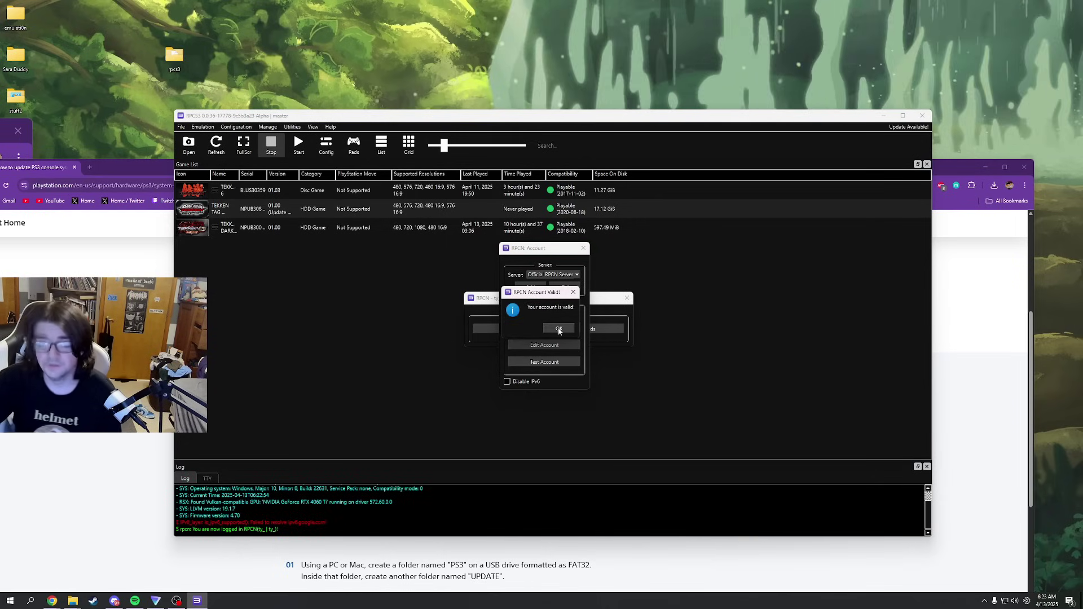
pyautogui.click(560, 330)
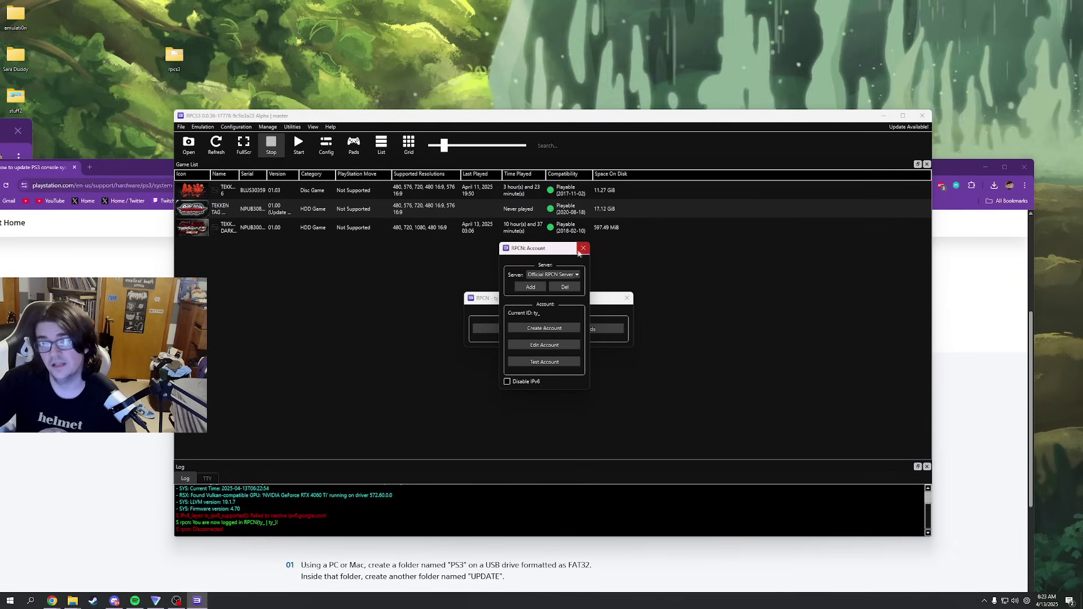
pyautogui.click(581, 249)
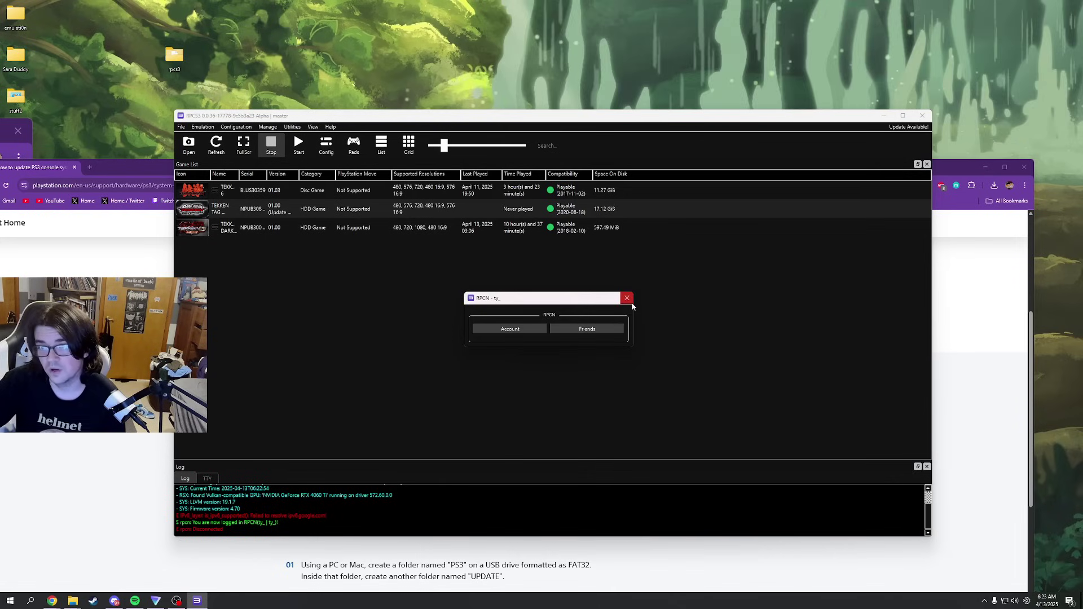
pyautogui.click(630, 301)
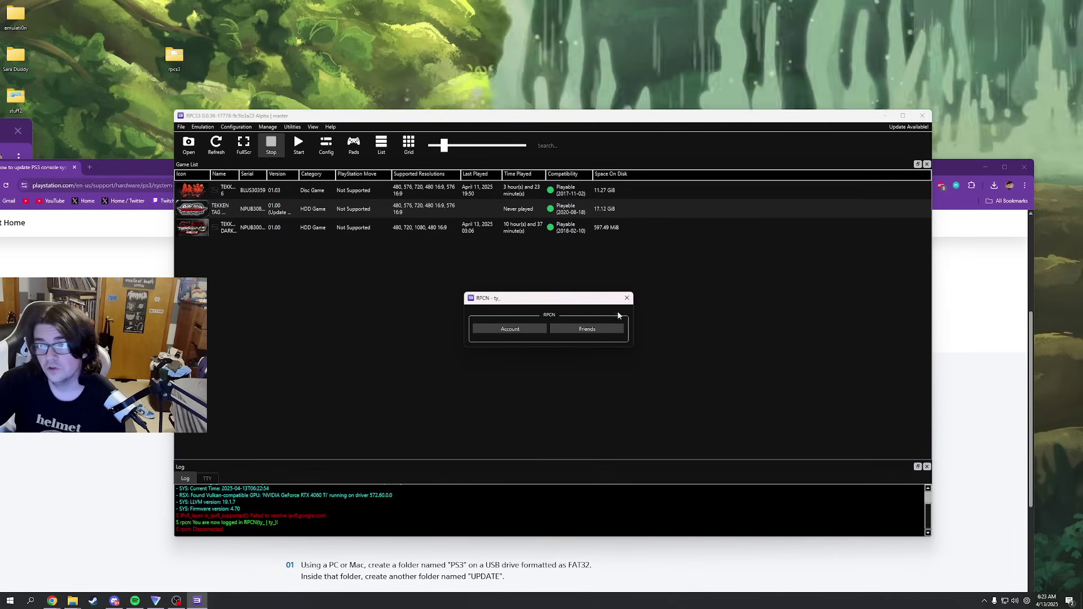
# Step: View the custom configuration of TEKKEN 5 DARK RESURRECTION ONLINE and close it without changes
pyautogui.click(233, 231)
pyautogui.rightClick(263, 228)
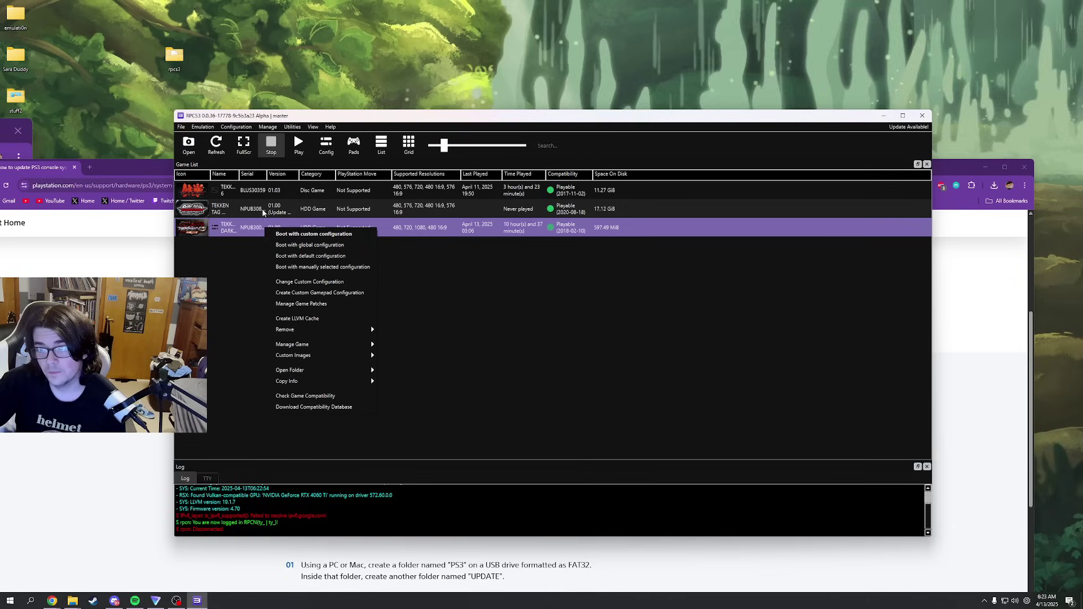
pyautogui.click(312, 281)
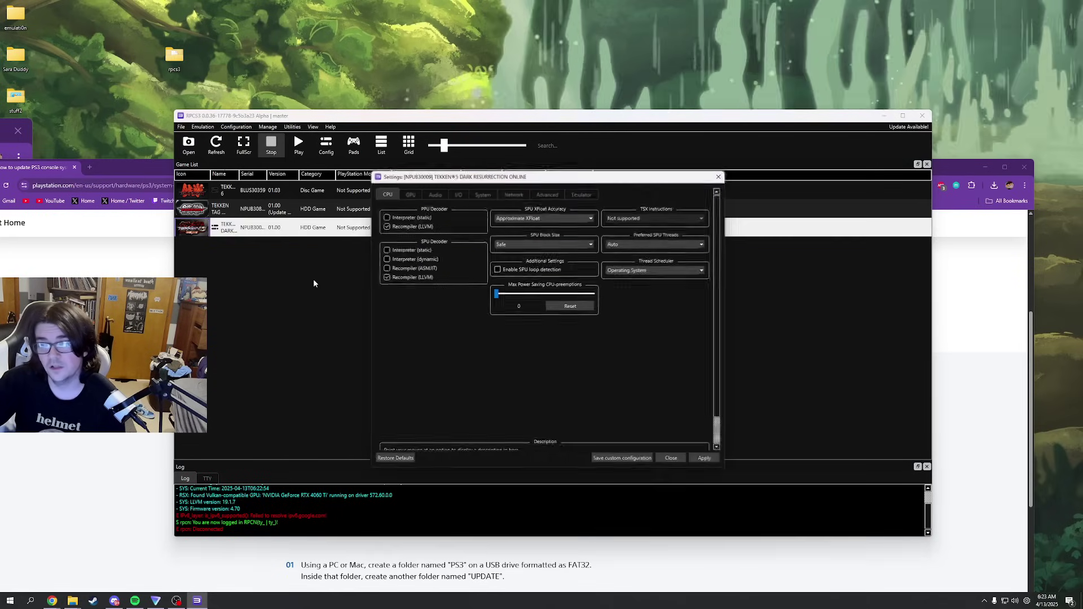
pyautogui.click(723, 174)
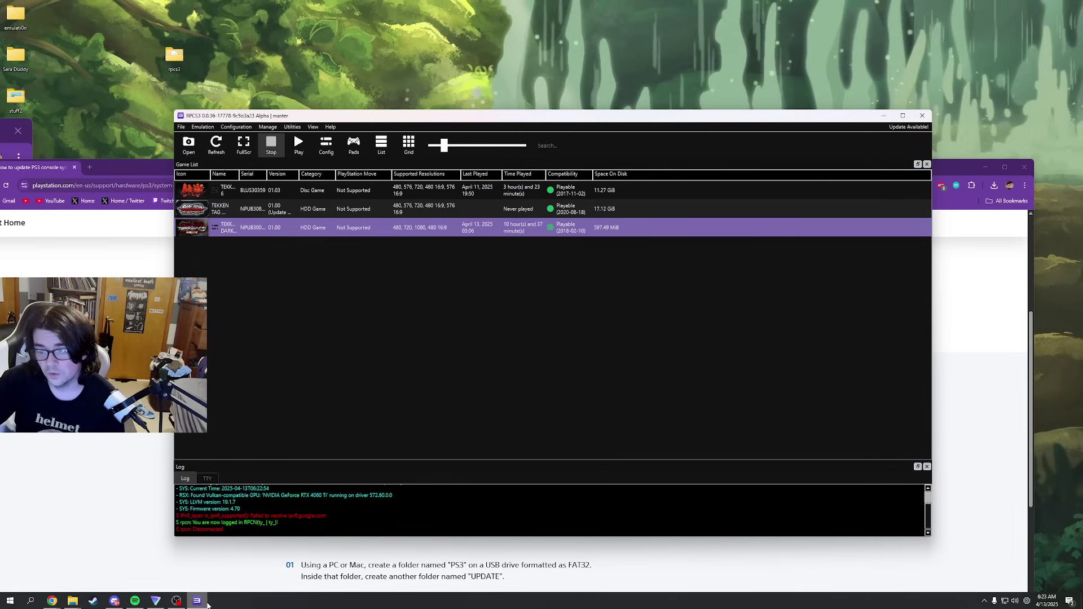
# Step: Close the leftover windows behind RPCS3, including the remaining browser window
pyautogui.moveTo(208, 605)
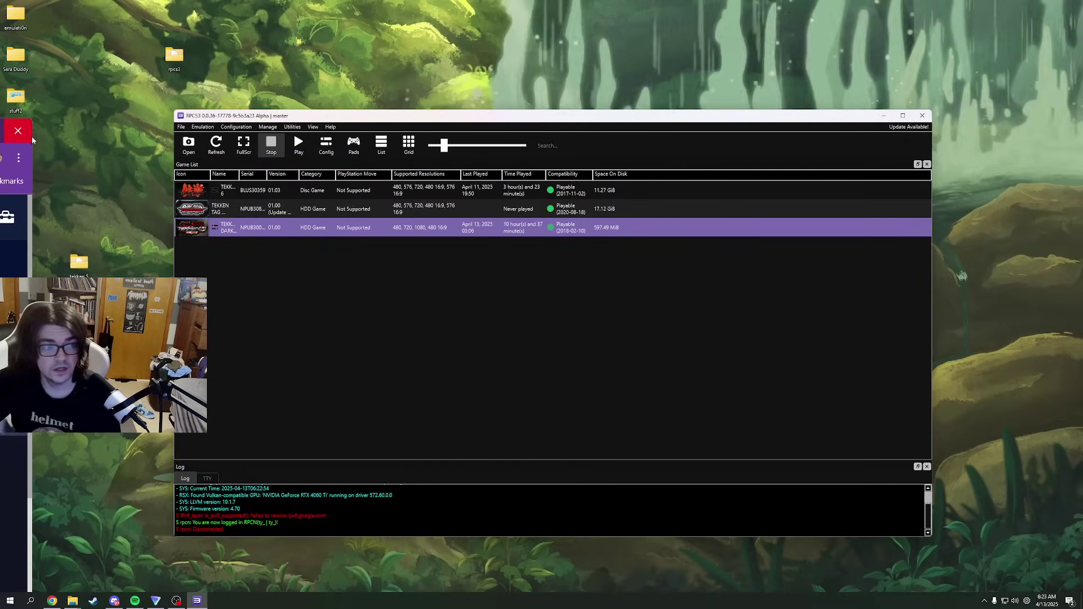
pyautogui.click(29, 134)
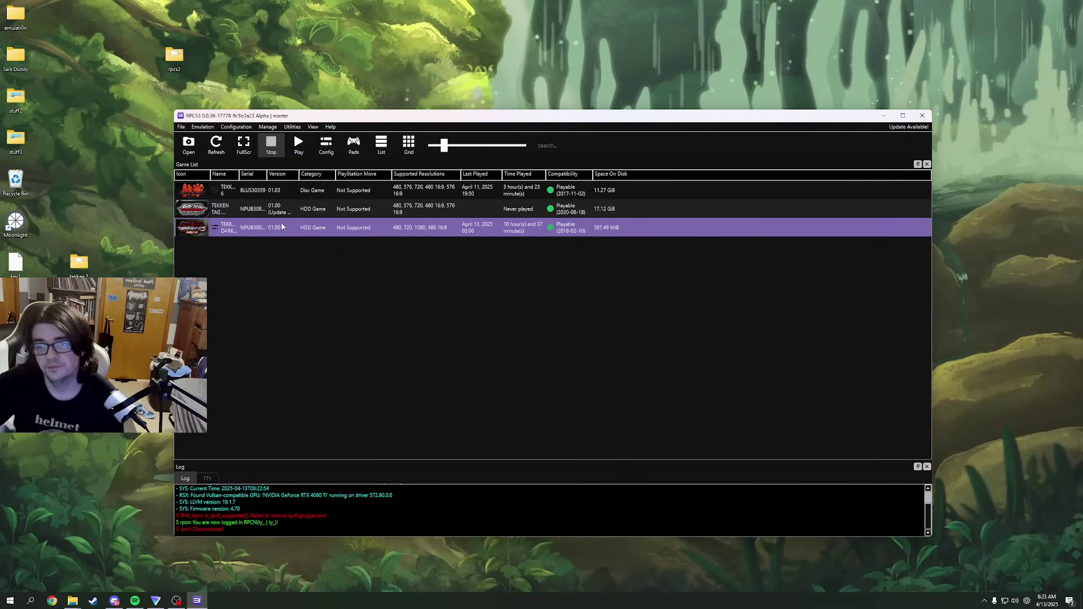
# Step: In TEKKEN 5 DARK RESURRECTION ONLINE's custom configuration, choose Connected as Network Status and RPCN as PSN Status, and close the settings
pyautogui.rightClick(247, 233)
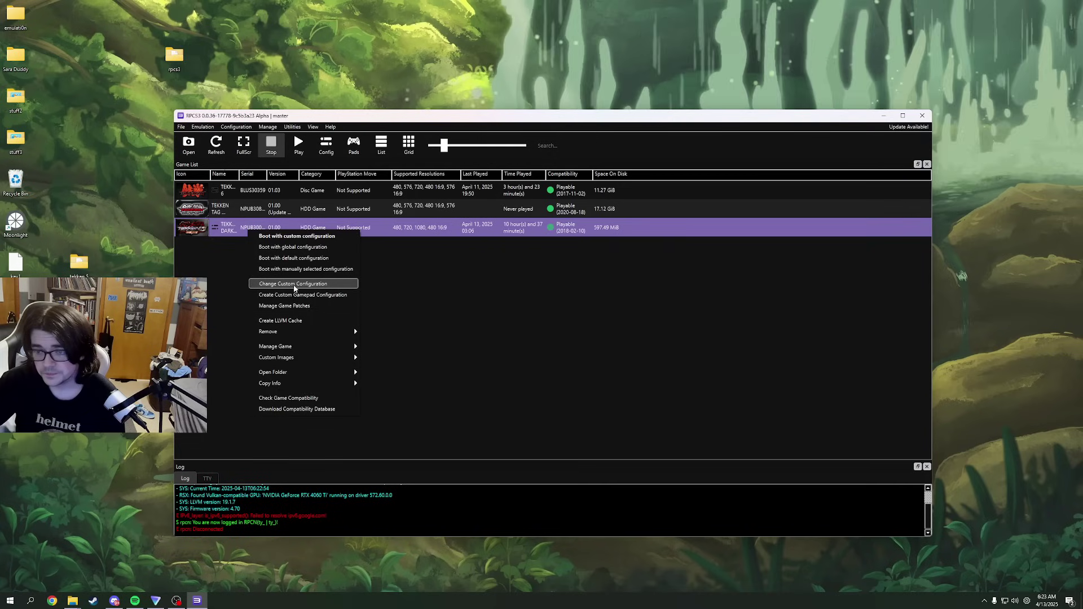
pyautogui.click(295, 286)
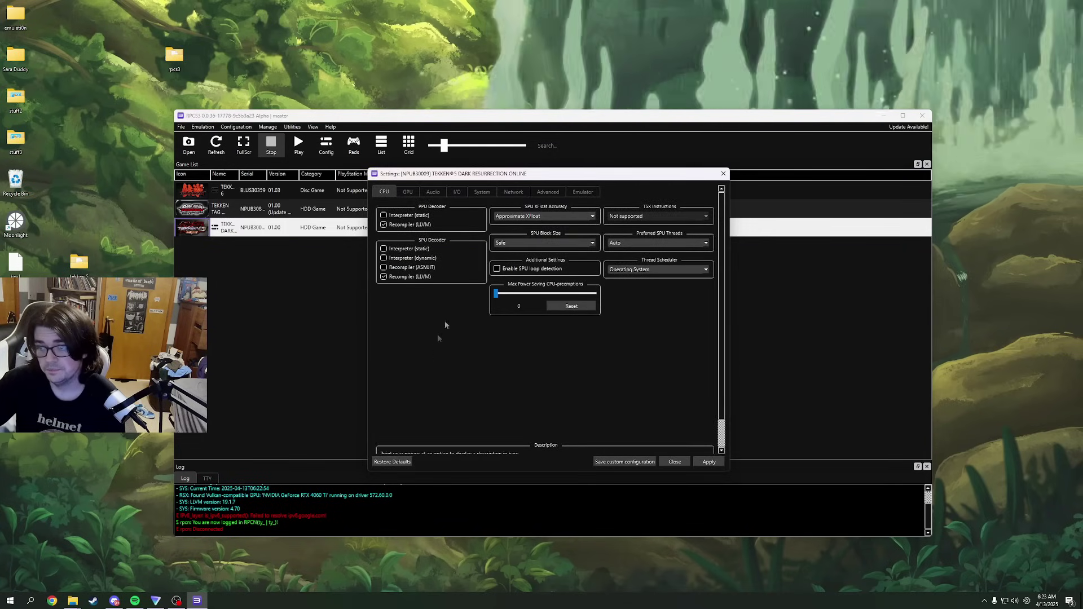
pyautogui.click(512, 192)
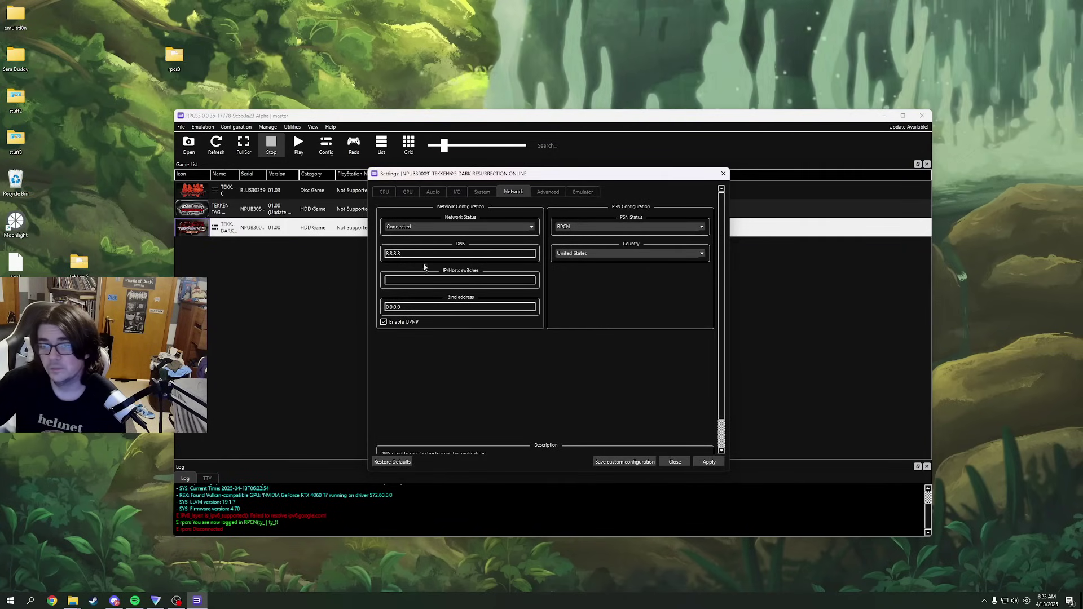
pyautogui.click(442, 227)
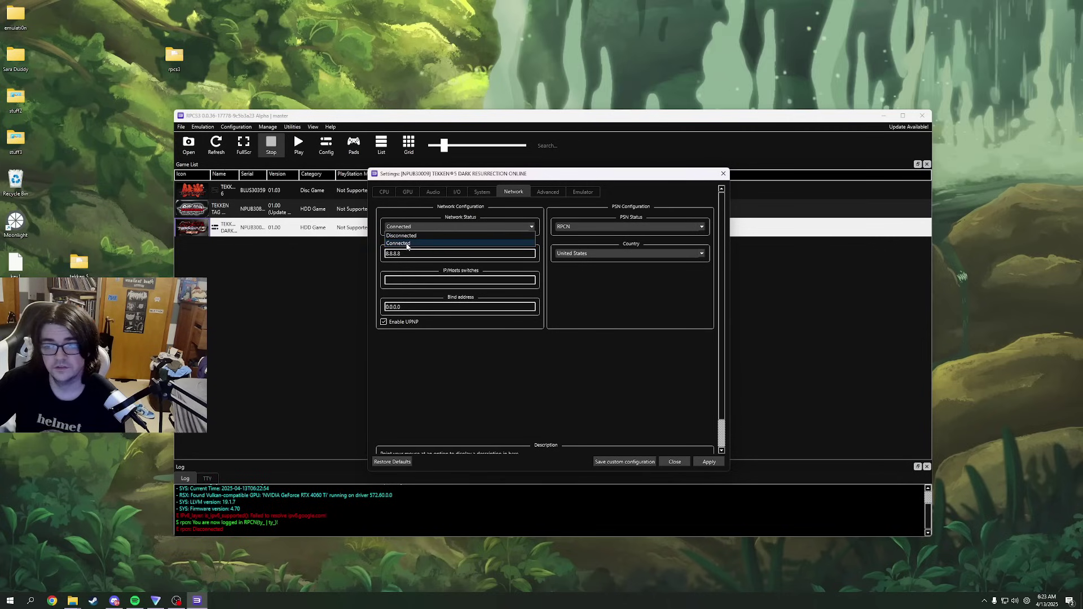
pyautogui.click(406, 244)
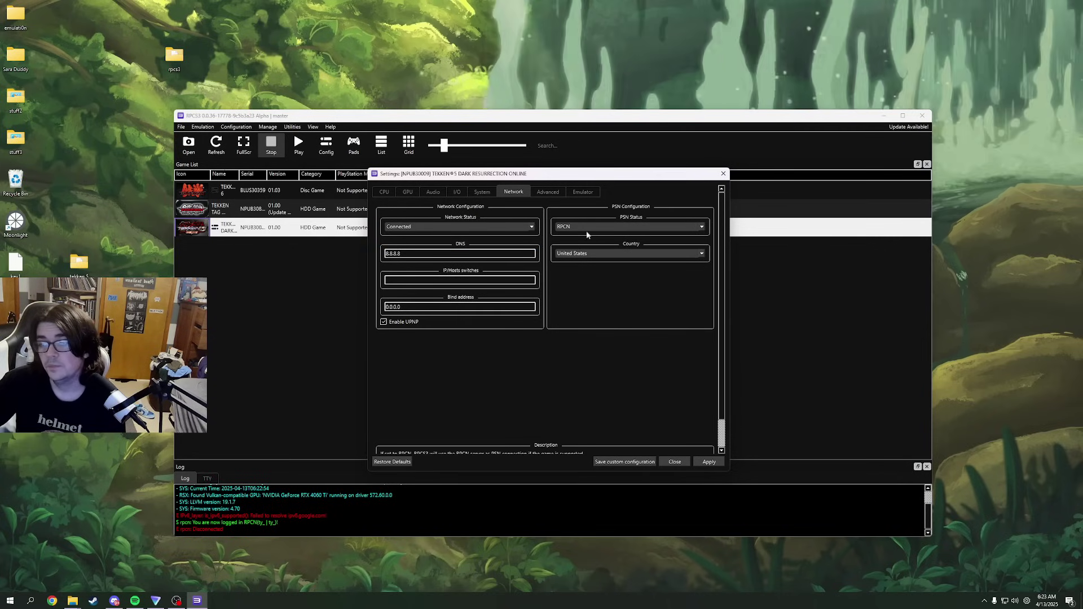
pyautogui.click(587, 230)
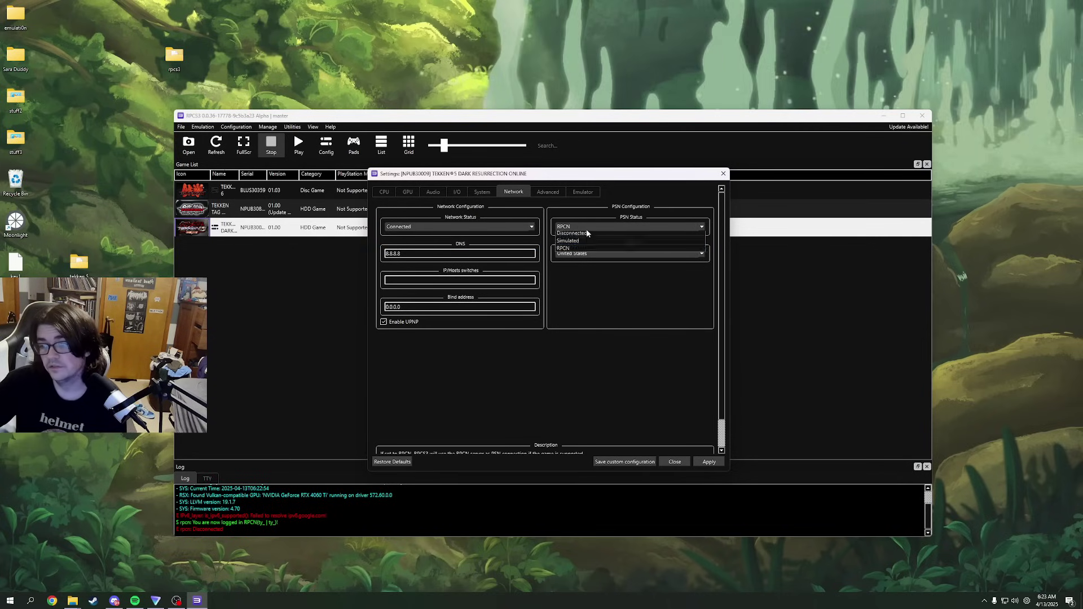
pyautogui.click(565, 252)
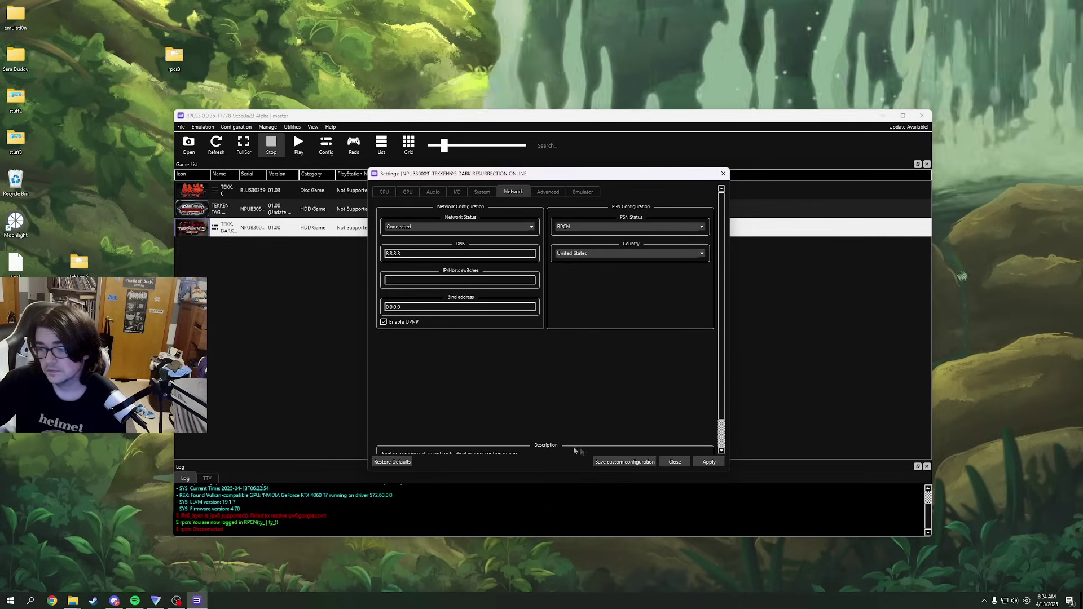
pyautogui.click(724, 175)
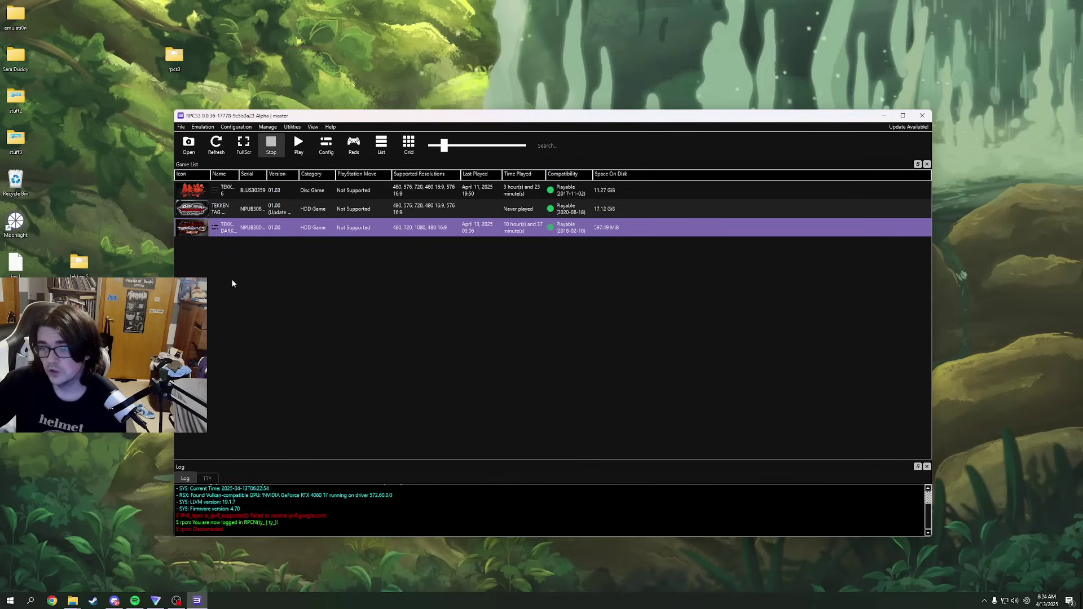
# Step: Run the RPCN account test once more, acknowledge its response, and close the account dialog
pyautogui.click(236, 127)
pyautogui.click(260, 289)
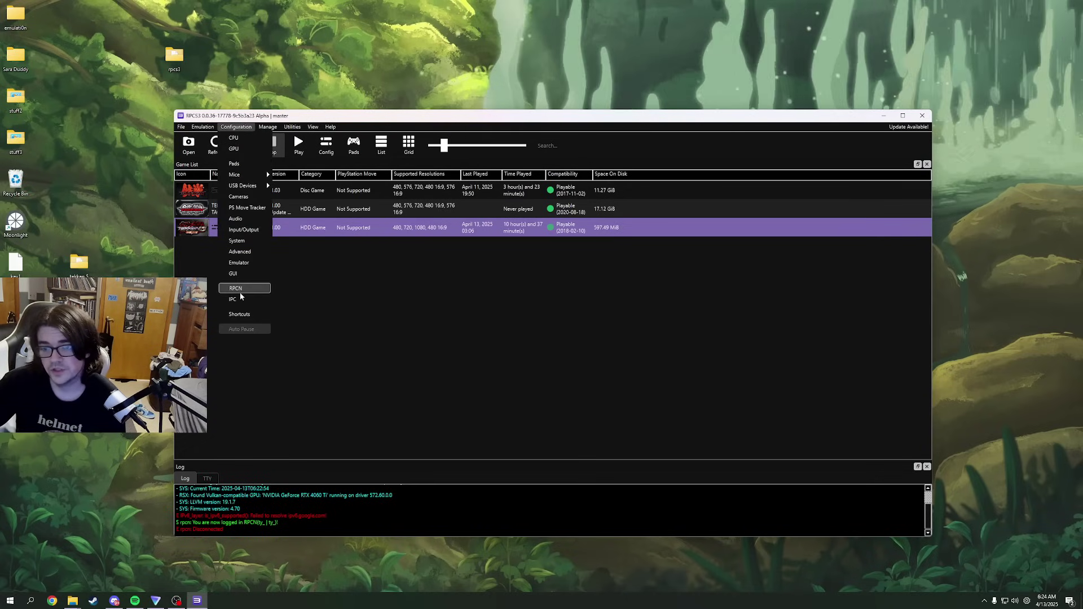
pyautogui.click(523, 332)
pyautogui.click(553, 366)
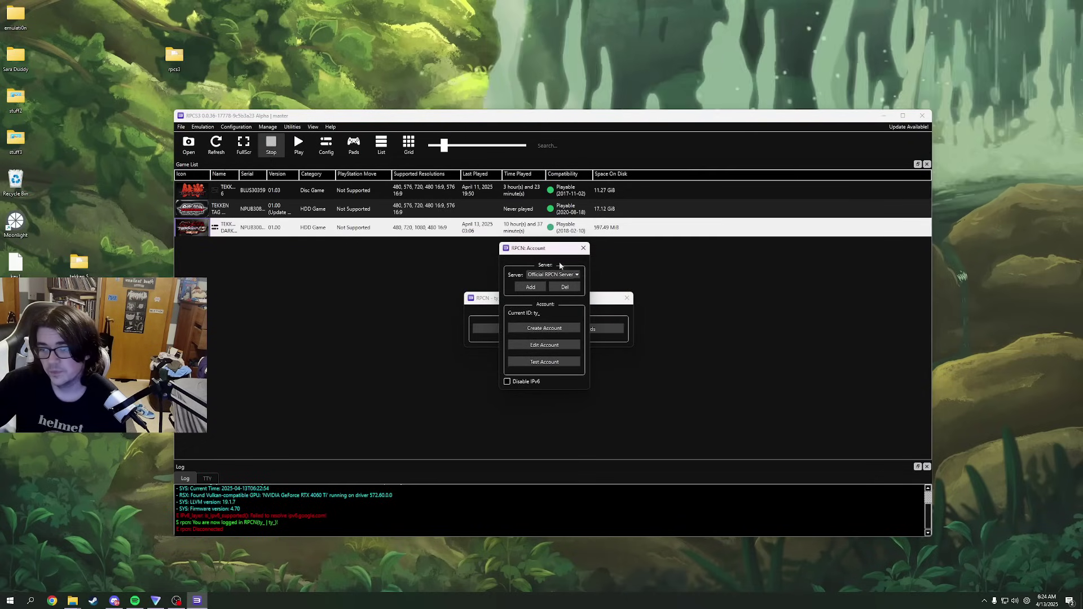
pyautogui.click(554, 330)
pyautogui.click(584, 248)
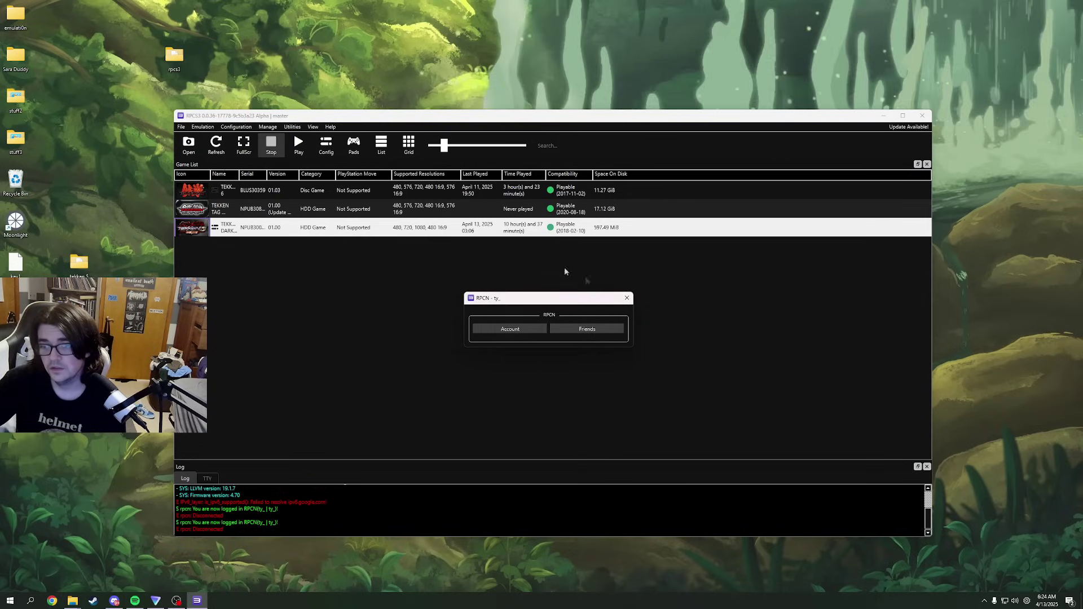
# Step: Close the RPCN window, launch TEKKEN 5 DARK RESURRECTION ONLINE and search for a Battle Room through Custom Match in Online Battle
pyautogui.click(627, 298)
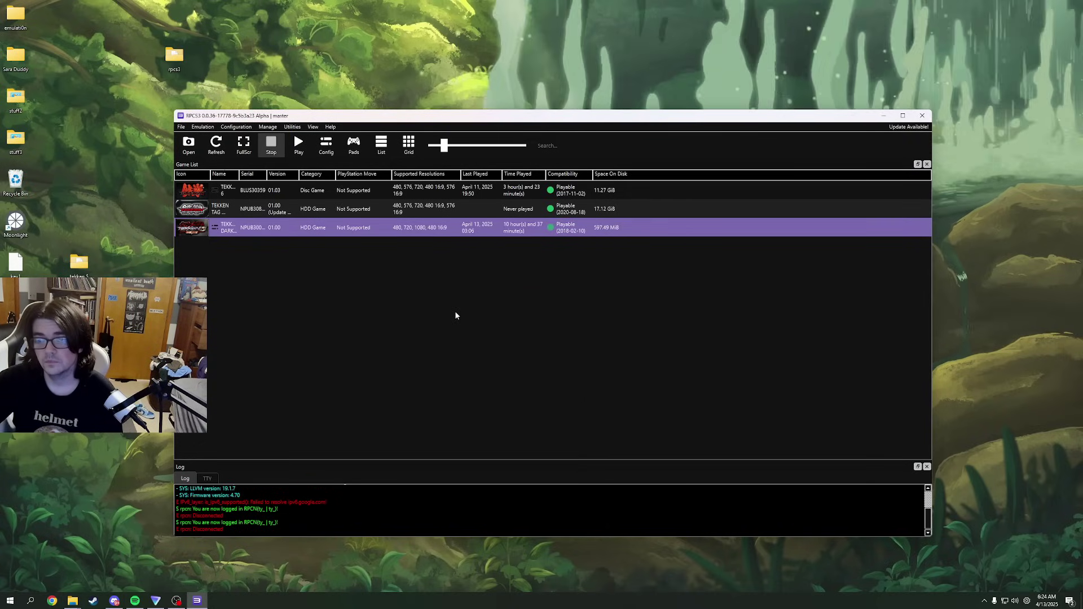
pyautogui.doubleClick(504, 241)
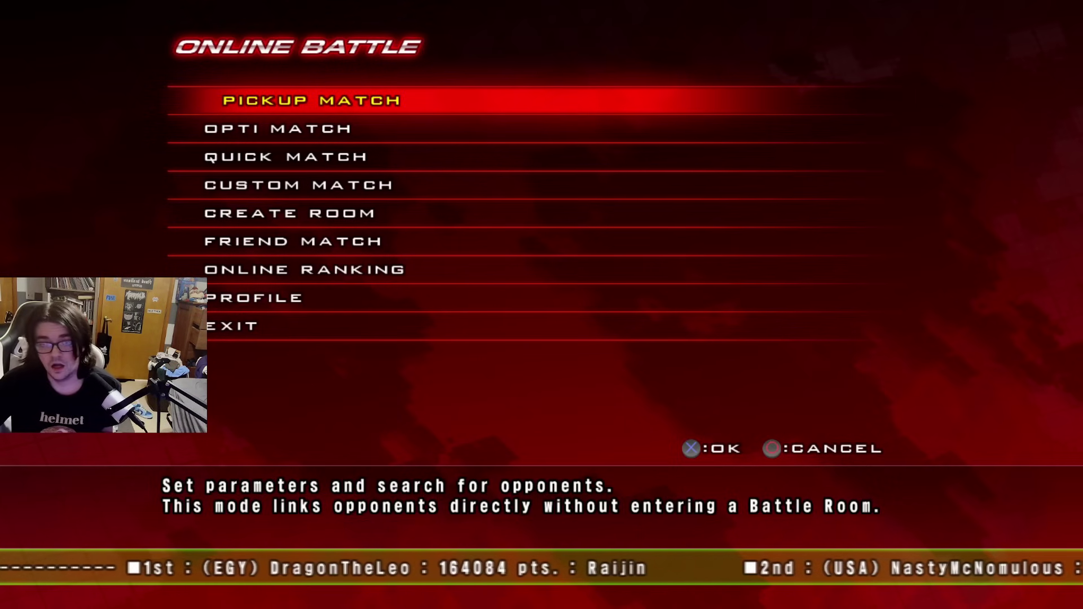
pyautogui.press('Down')
pyautogui.press('Down')
pyautogui.press('Down')
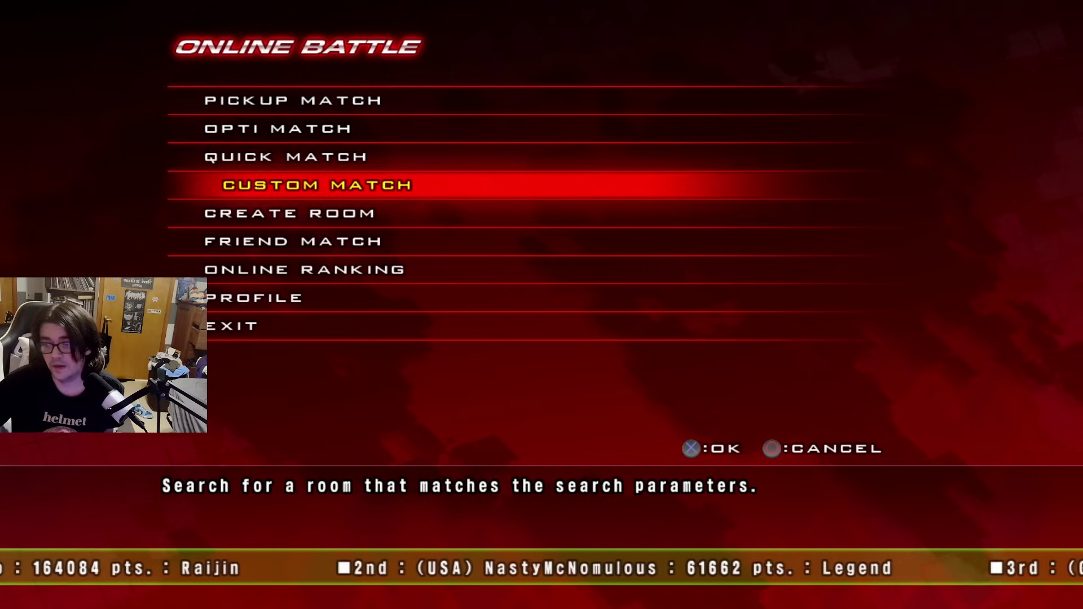
pyautogui.press('Return')
pyautogui.press('Return')
pyautogui.press('Return')
pyautogui.press('Return')
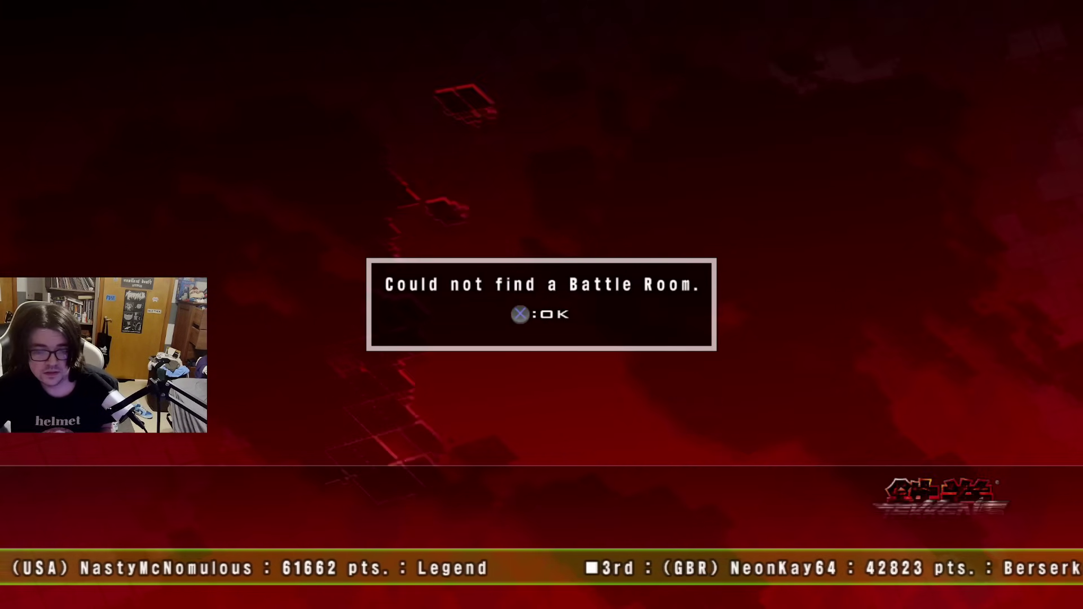
pyautogui.press('Return')
pyautogui.press('Escape')
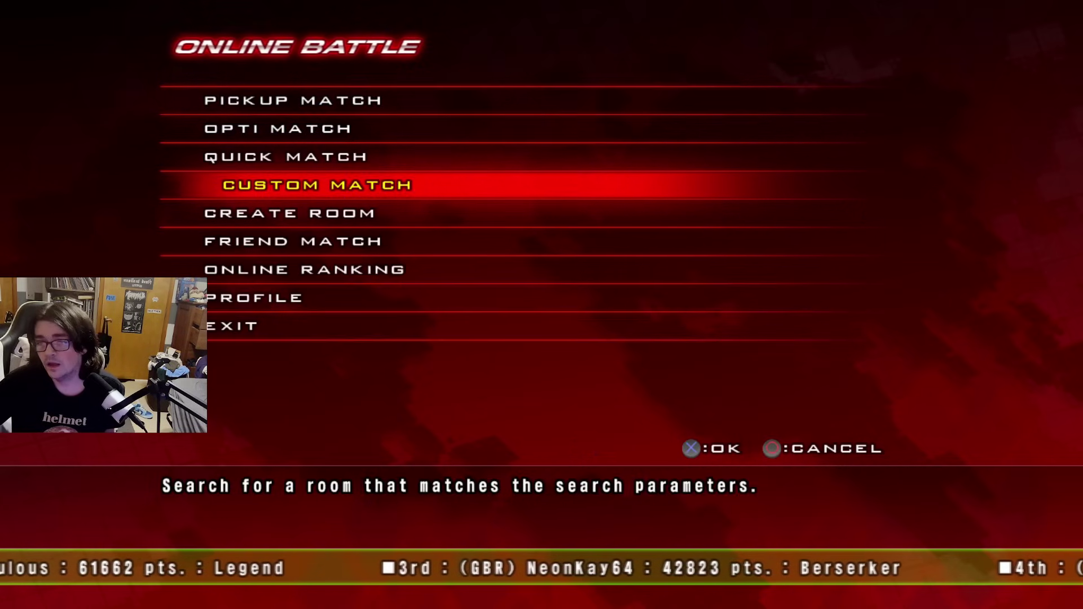
# Step: Create an online battle room in TEKKEN 5 DARK RESURRECTION ONLINE with the preset room parameters
pyautogui.press('Down')
pyautogui.press('Return')
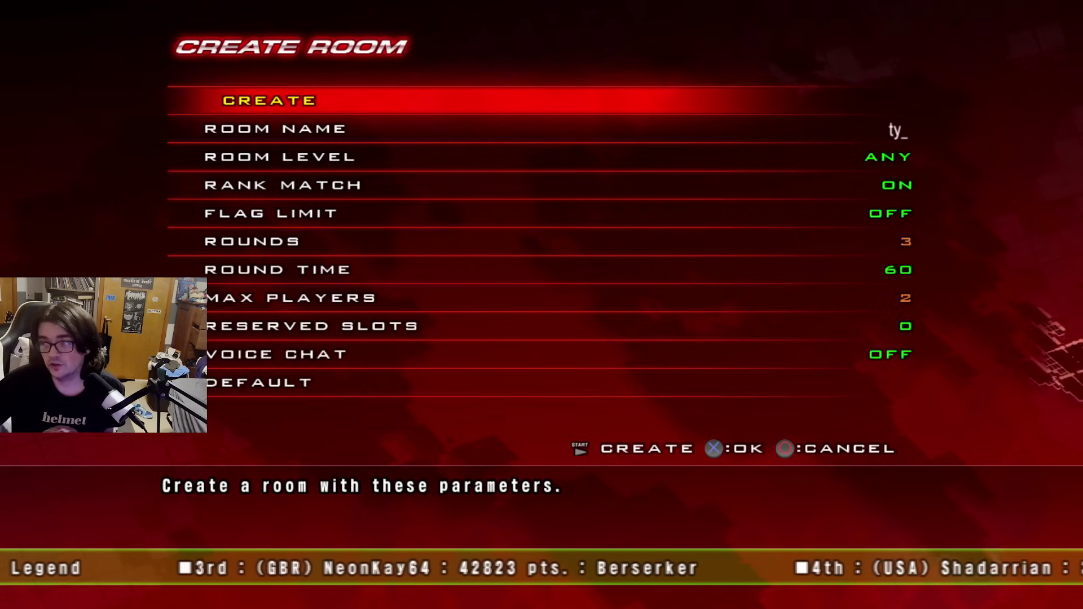
pyautogui.press('Return')
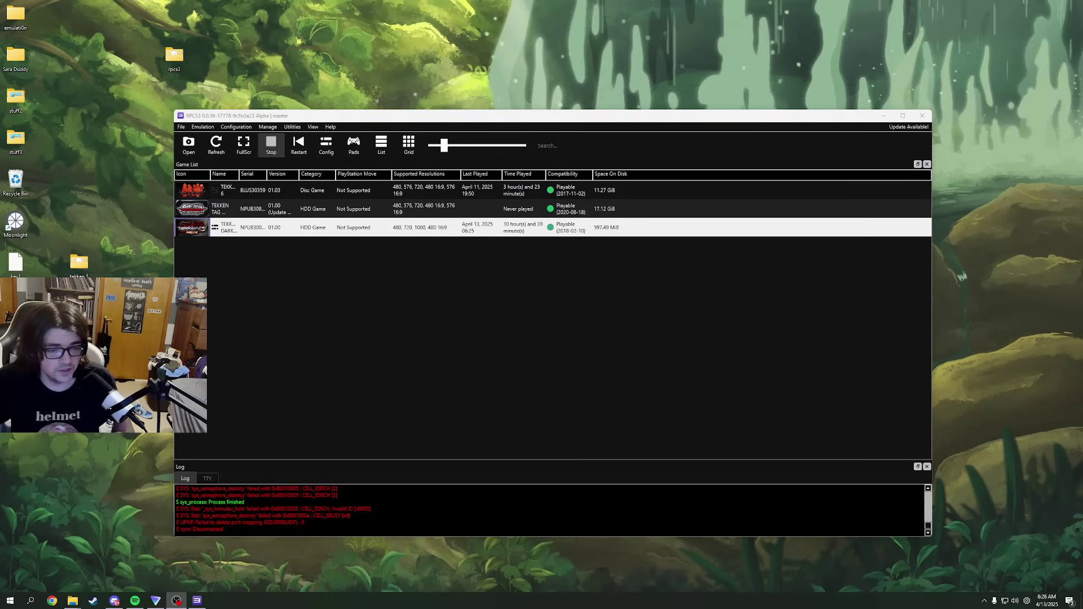
# Step: Review the network and PSN settings in TEKKEN 6's custom configuration and close it without changes
pyautogui.click(289, 194)
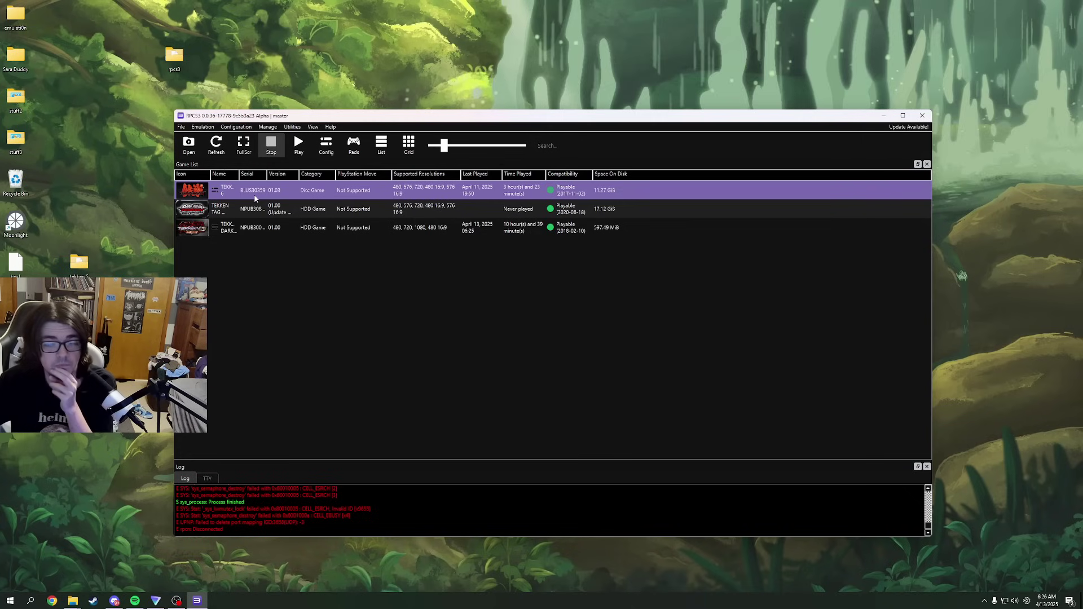
pyautogui.rightClick(228, 195)
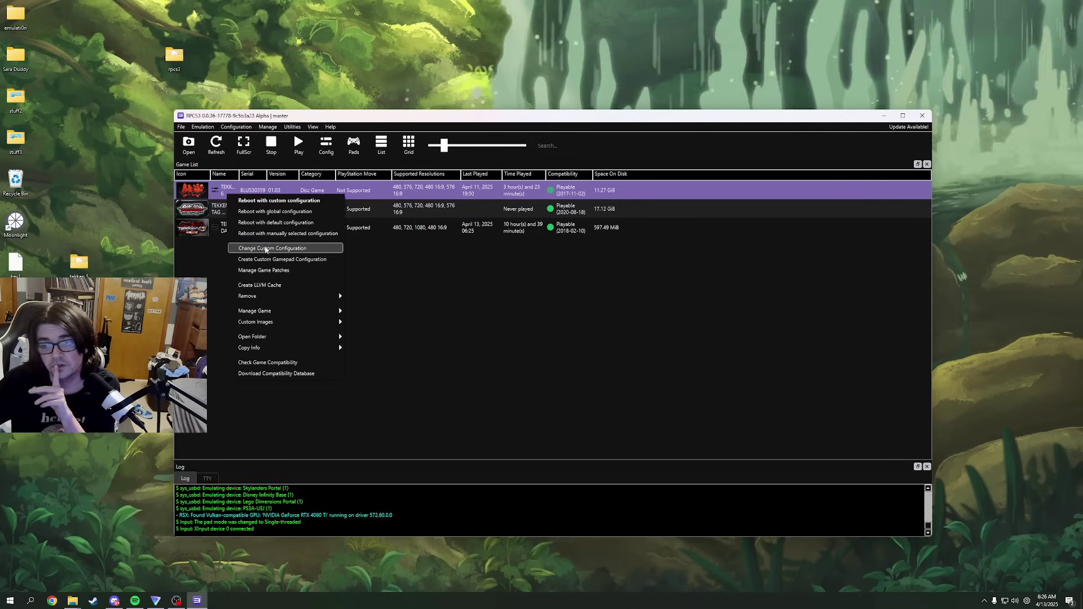
pyautogui.click(265, 249)
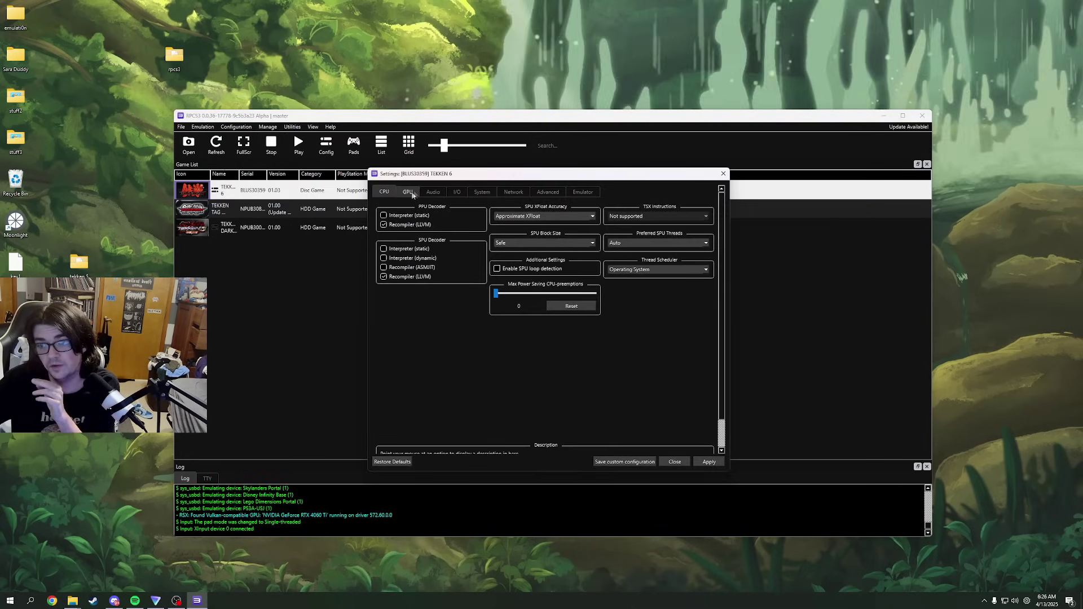
pyautogui.click(514, 192)
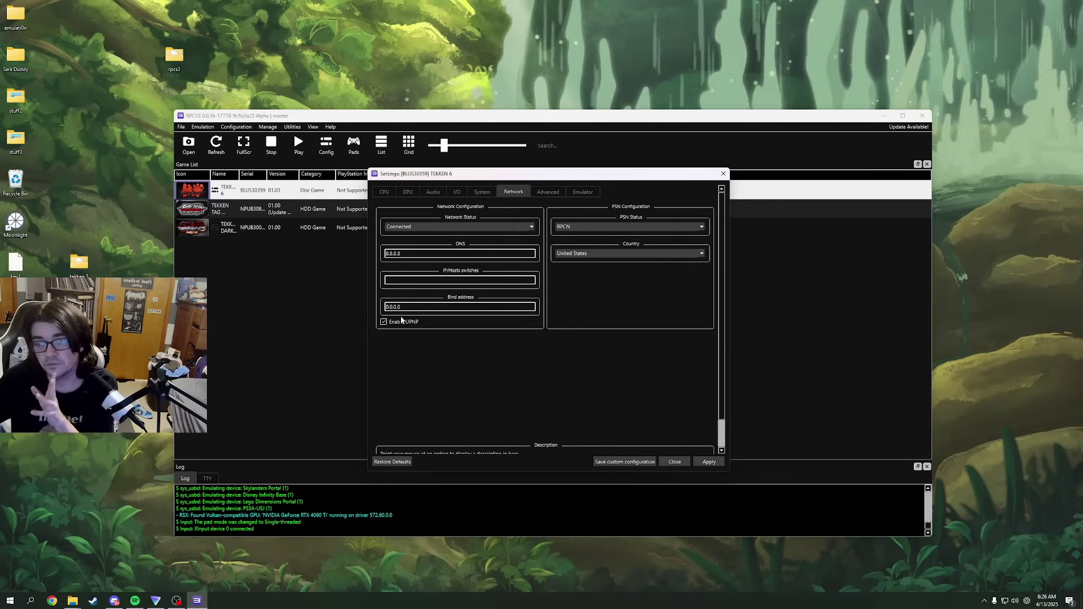
pyautogui.click(723, 174)
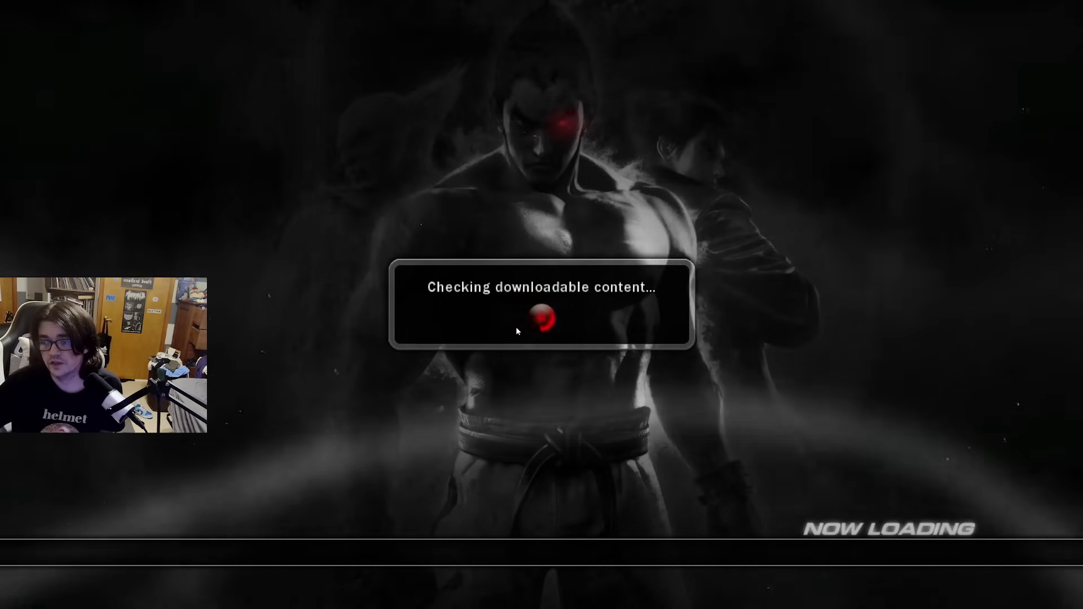
# Step: In TEKKEN 6's online mode, search for a Player Match session through Custom Match with all parameters at ANY, and leave the search
pyautogui.press('Return')
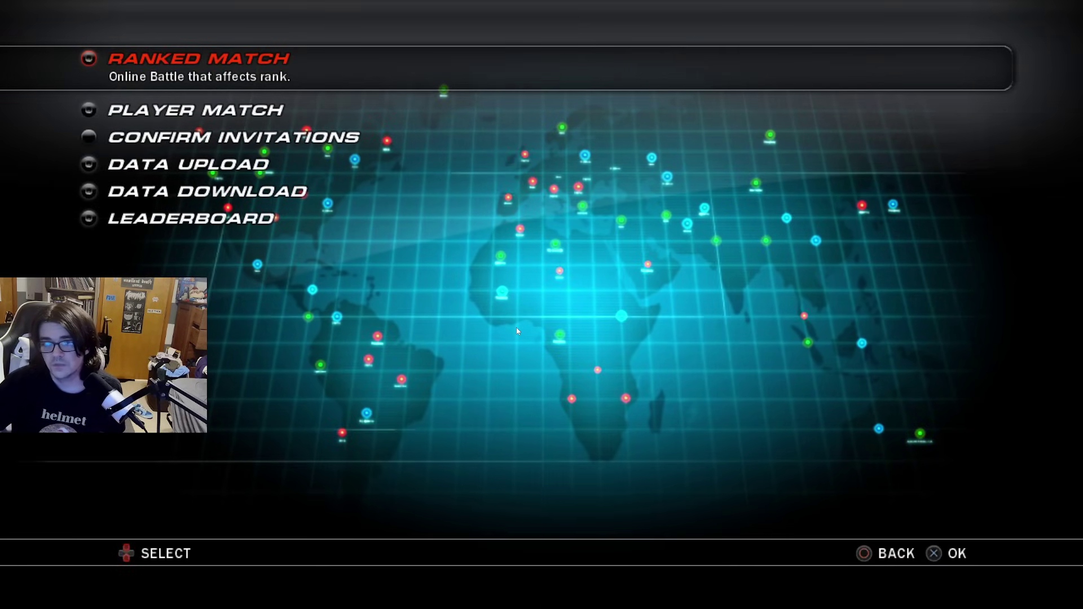
pyautogui.press('Down')
pyautogui.press('Return')
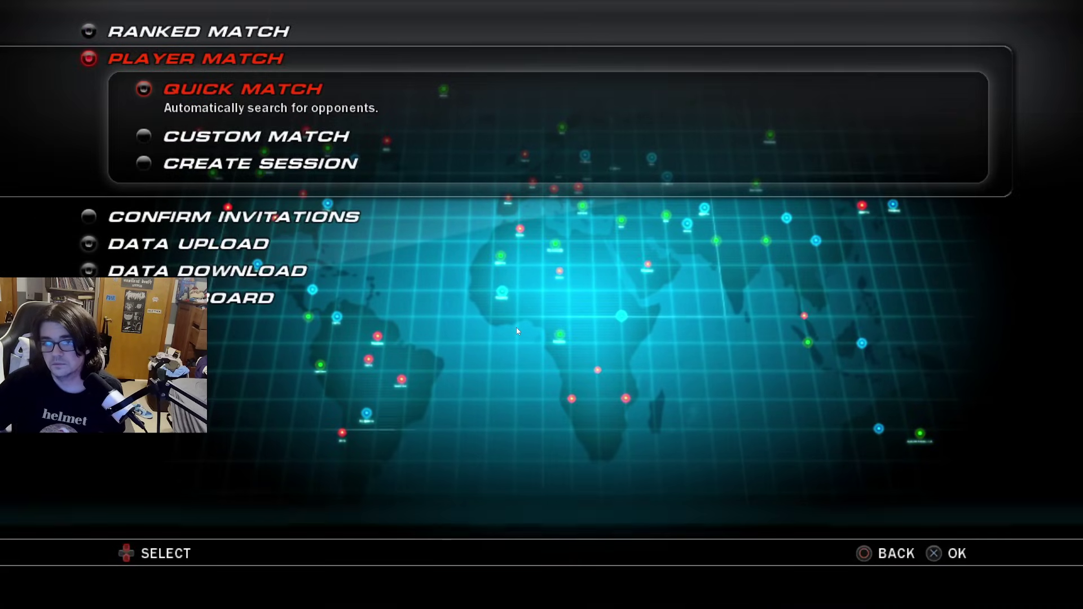
pyautogui.press('Up')
pyautogui.press('Up')
pyautogui.press('Return')
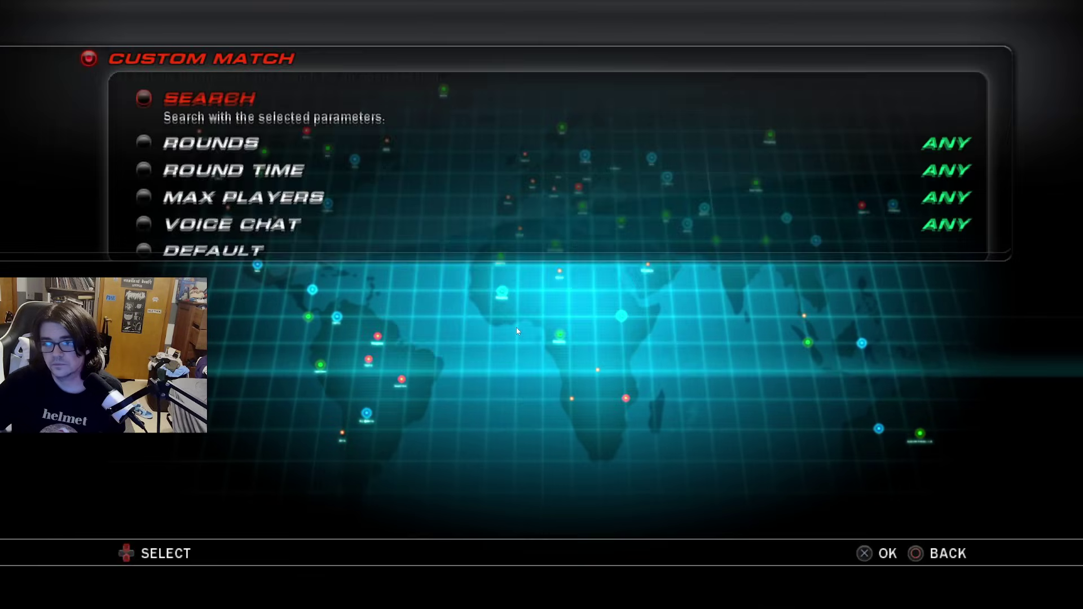
pyautogui.press('Return')
pyautogui.press('Return')
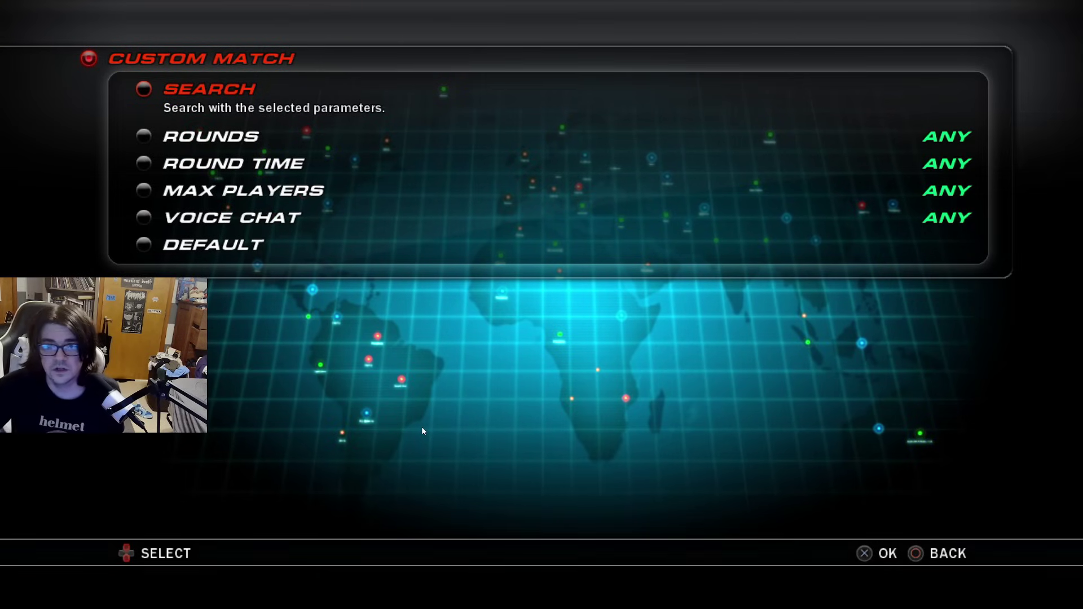
pyautogui.press('Escape')
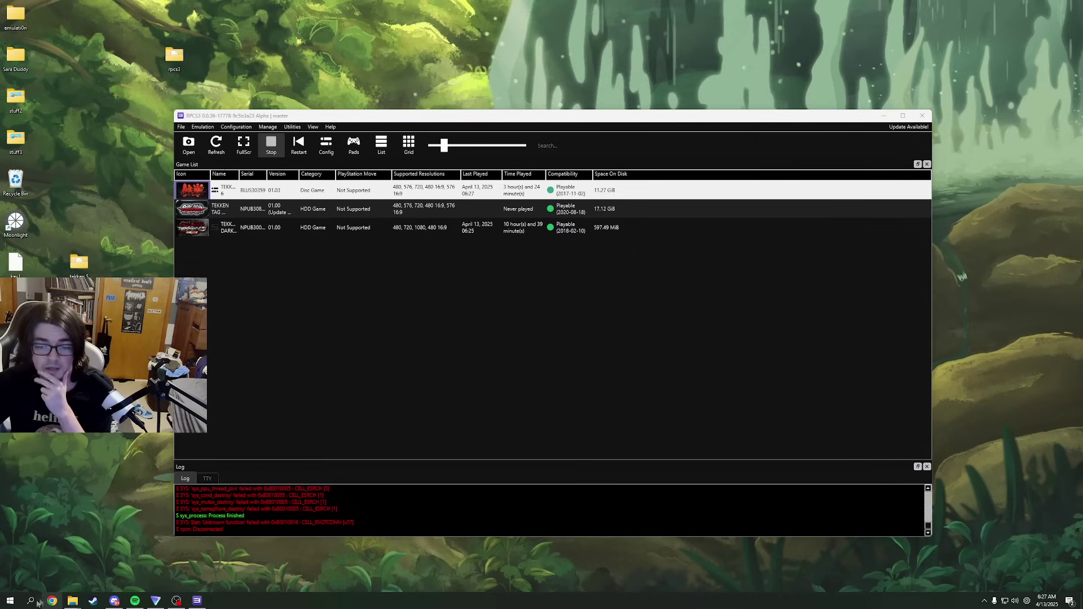
# Step: Switch to Parsec, view its Computers page for sharing this computer, and close it to return to RPCS3
pyautogui.click(30, 601)
pyautogui.write('parsec')
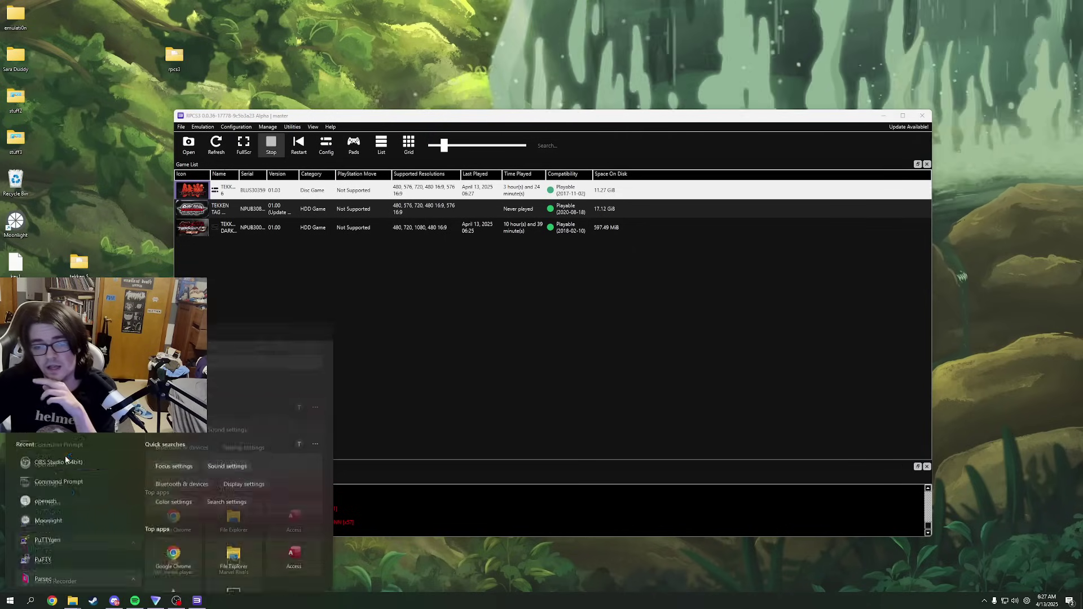
pyautogui.click(65, 455)
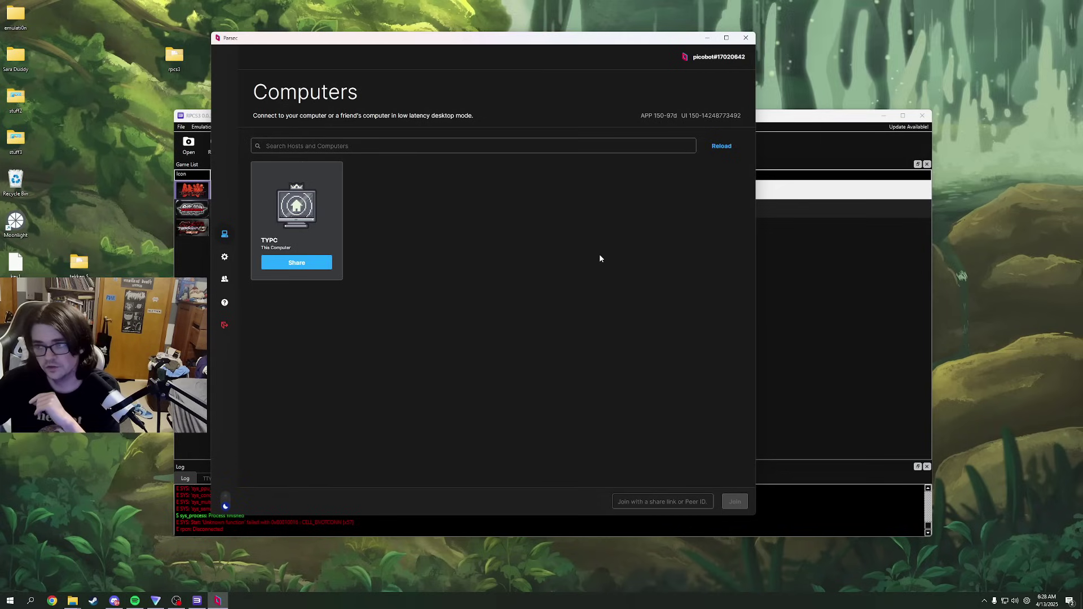
pyautogui.click(746, 39)
pyautogui.click(441, 263)
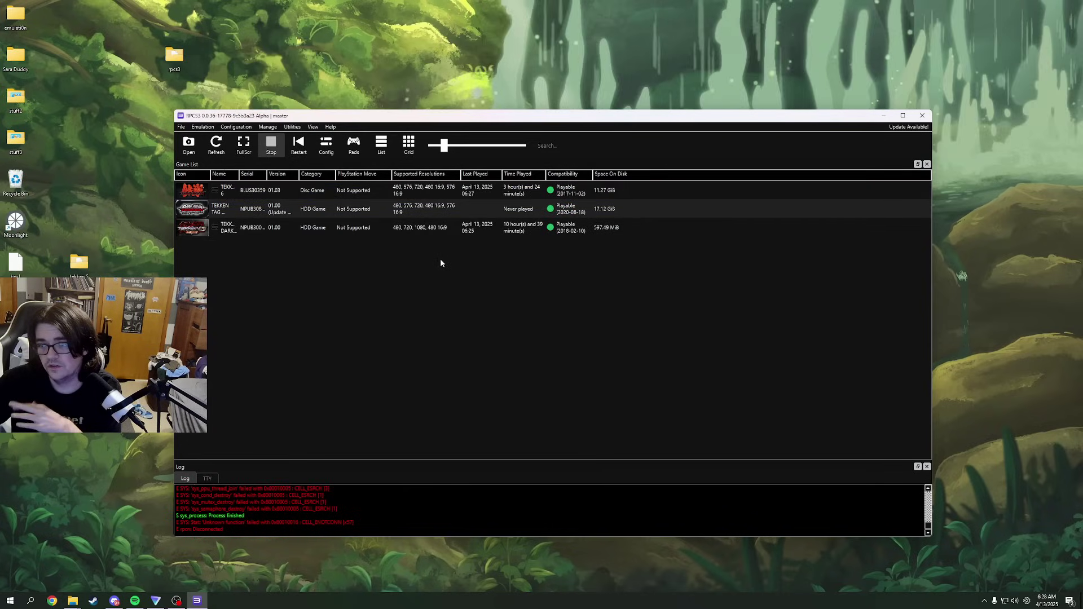